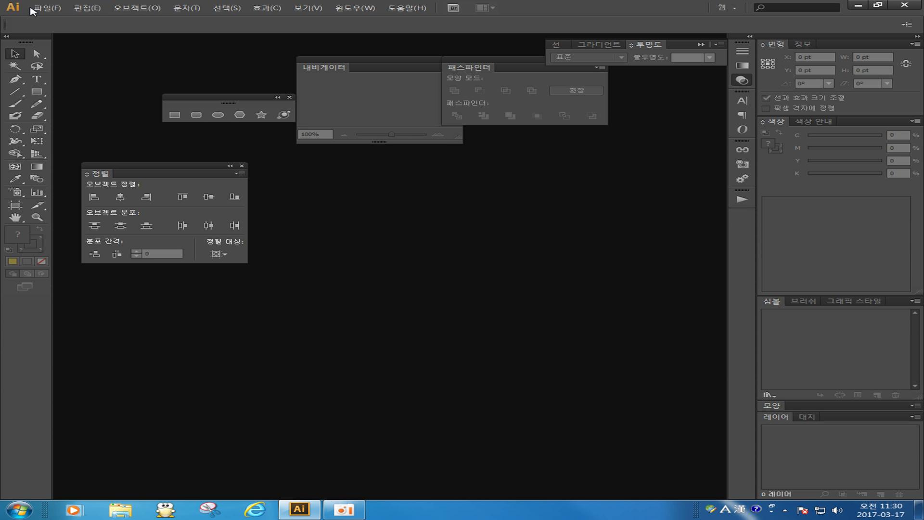
# Step: Create a new document with the A4 size preset and close the Navigator panel
pyautogui.click(54, 9)
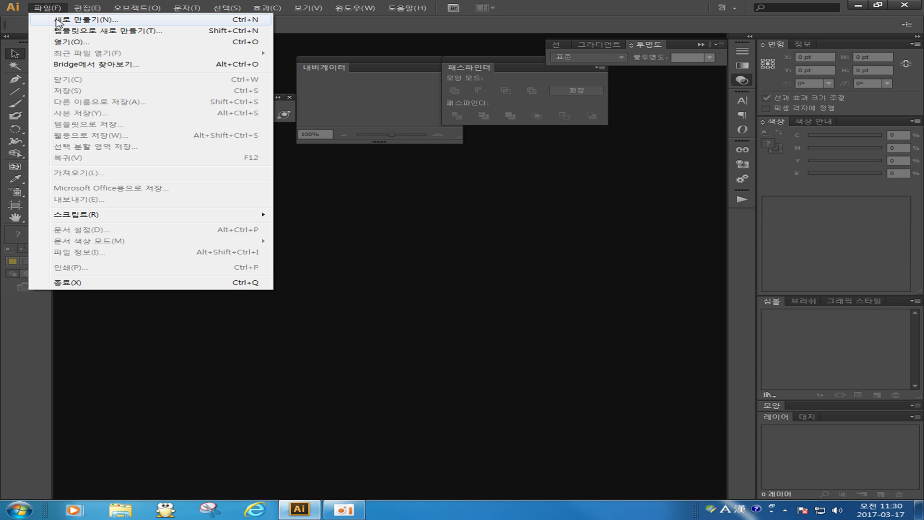
pyautogui.press('Escape')
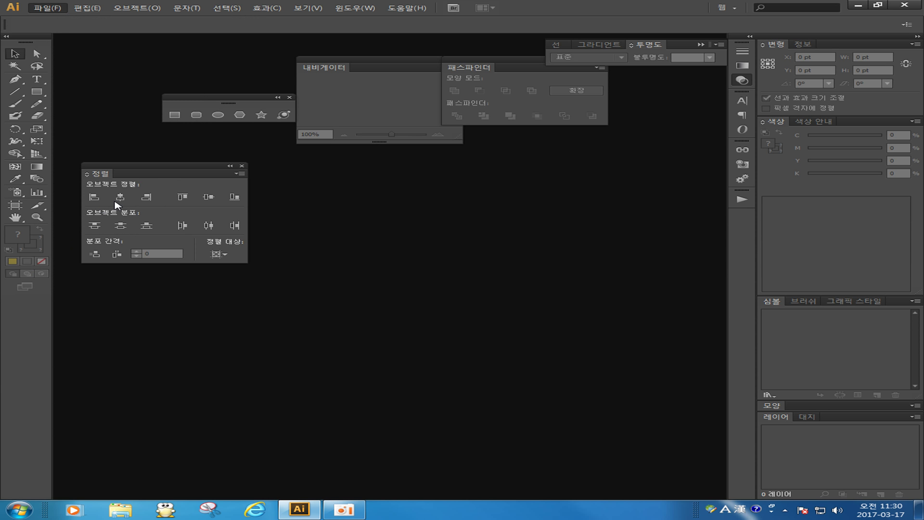
pyautogui.hotkey('ctrl', 'n')
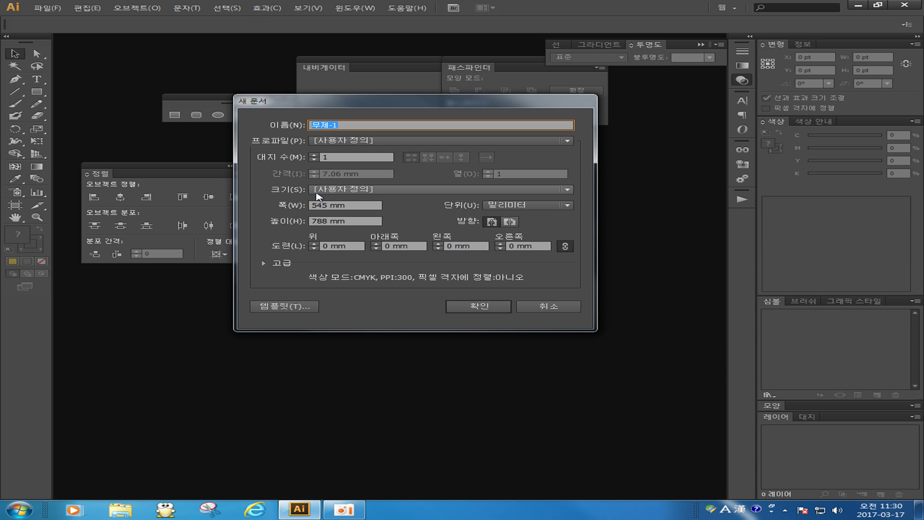
pyautogui.click(326, 192)
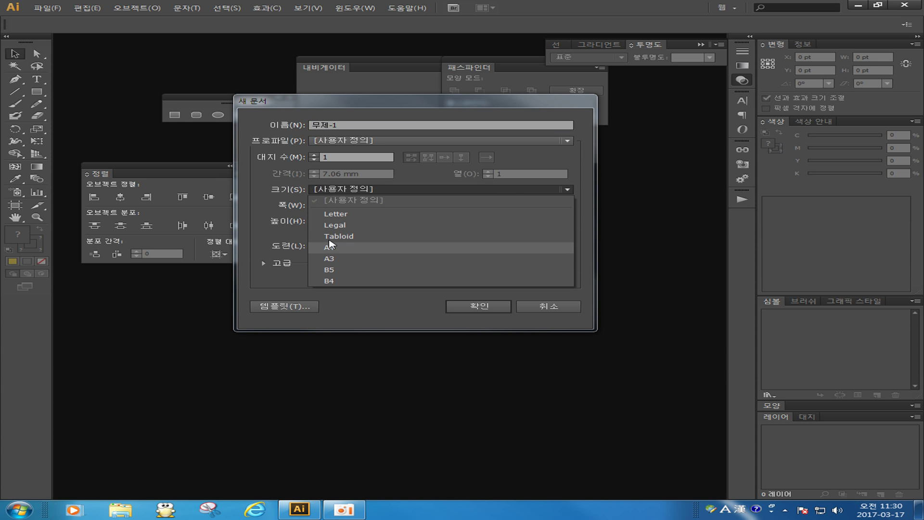
pyautogui.click(332, 248)
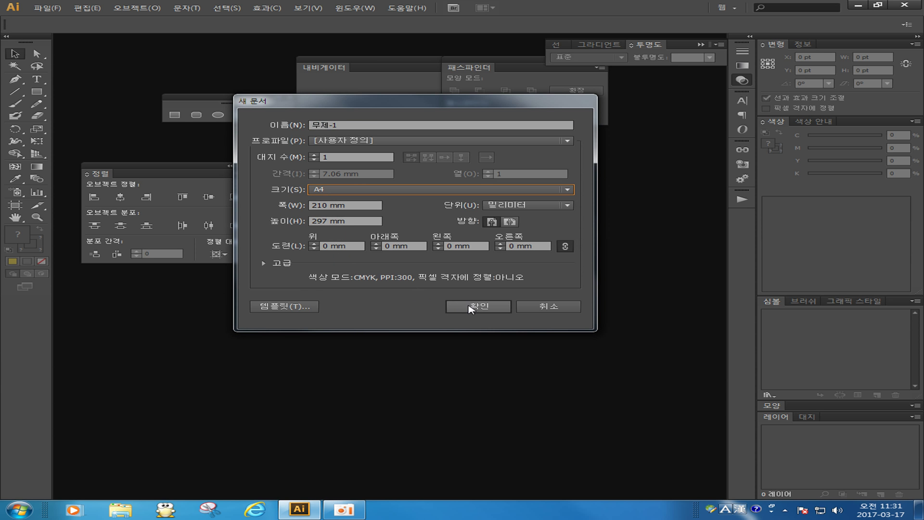
pyautogui.click(469, 307)
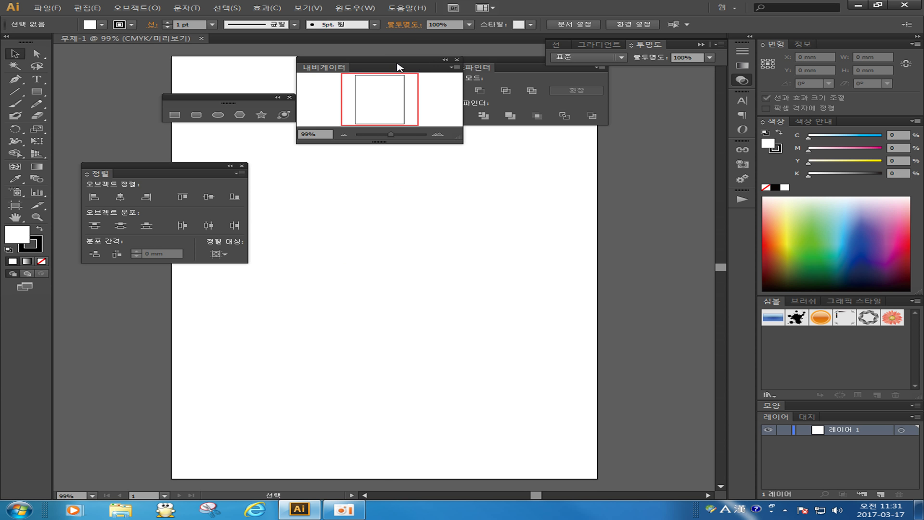
pyautogui.click(457, 60)
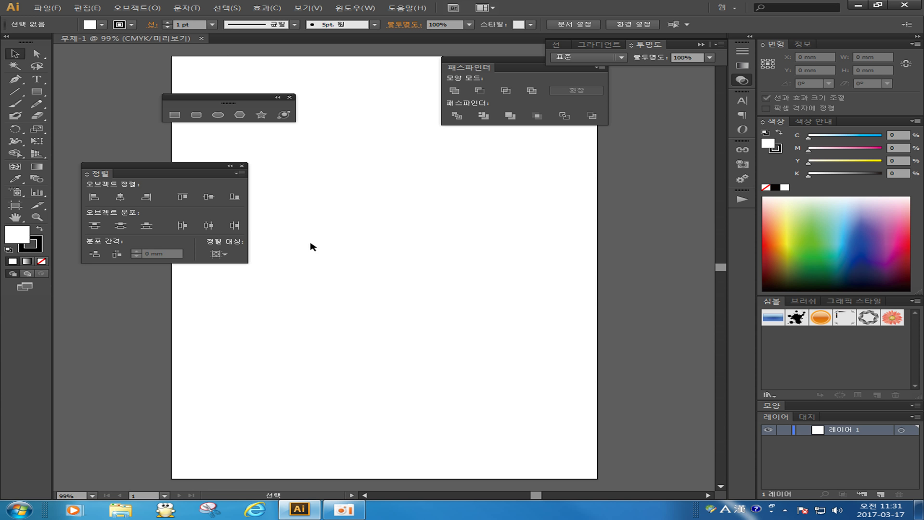
# Step: Draw a line segment 60 mm long at an angle of 0° in the upper middle of the artboard
pyautogui.click(8, 95)
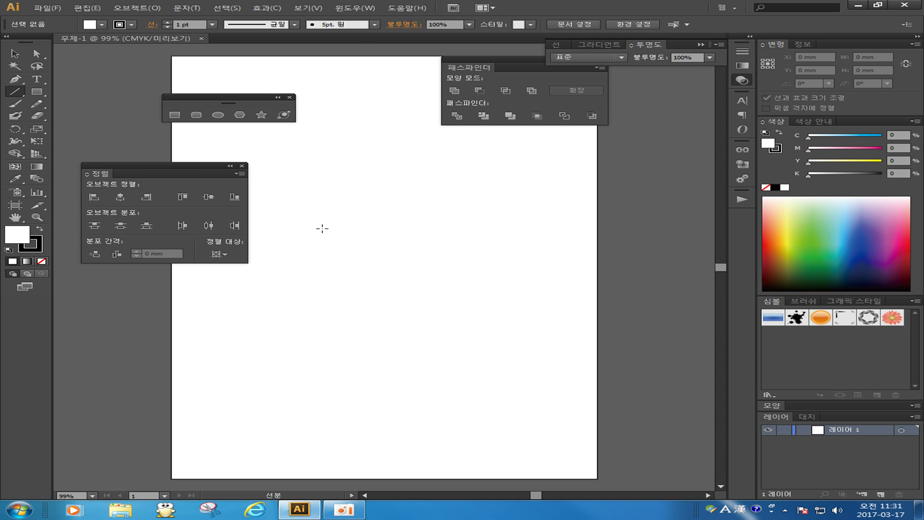
pyautogui.click(369, 205)
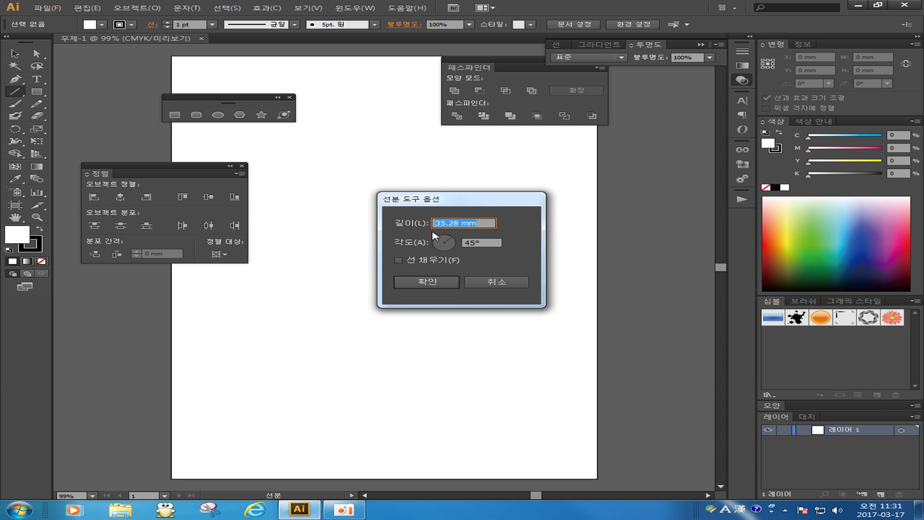
pyautogui.doubleClick(459, 223)
pyautogui.write('60')
pyautogui.click(469, 244)
pyautogui.doubleClick(469, 244)
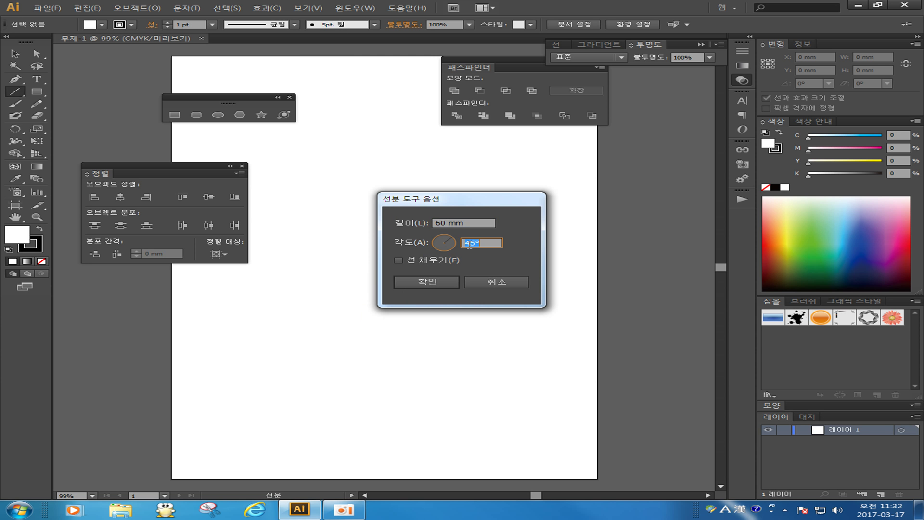
pyautogui.write('0')
pyautogui.click(421, 282)
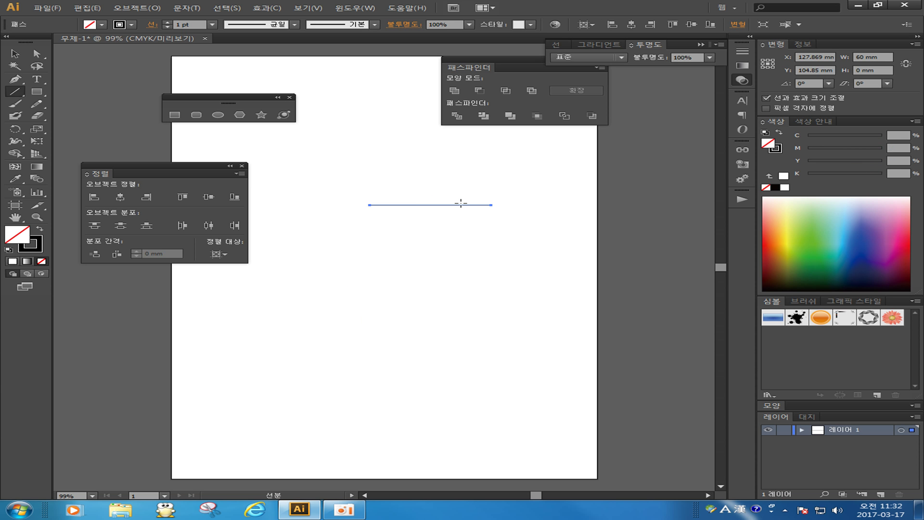
# Step: Start a rotation of the horizontal line with its left endpoint as the pivot and open the rotation settings
pyautogui.click(18, 127)
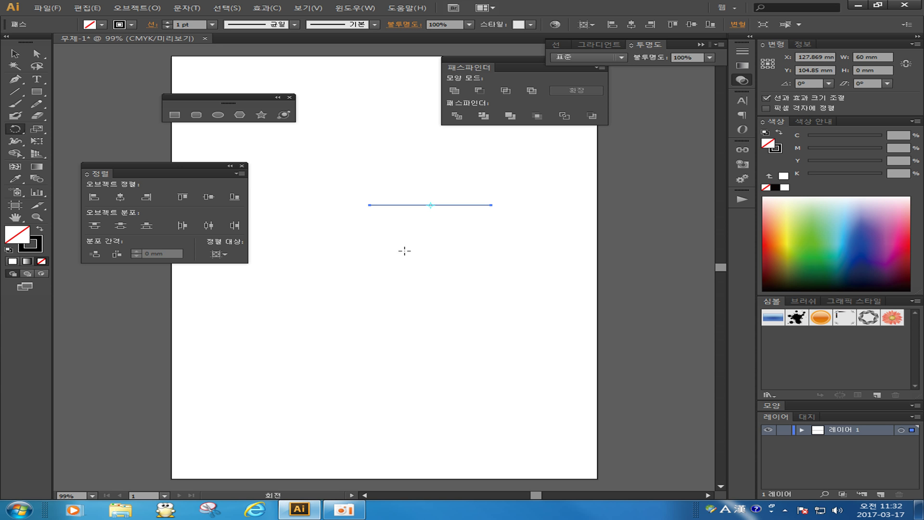
pyautogui.press('v')
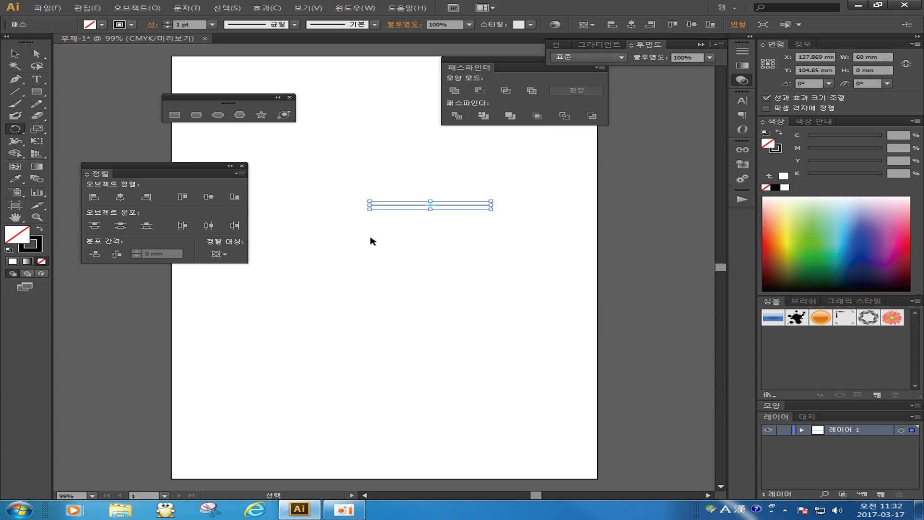
pyautogui.hotkey('ctrl', '1')
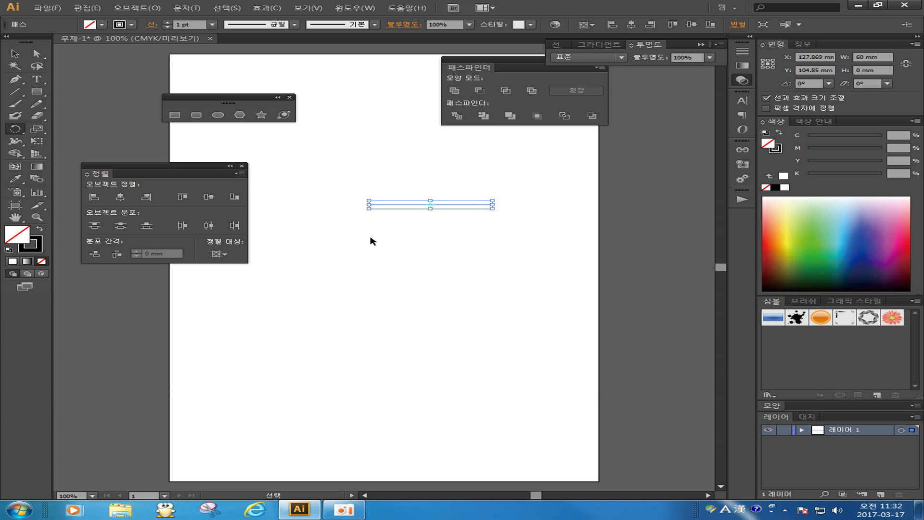
pyautogui.hotkey('ctrl', '+')
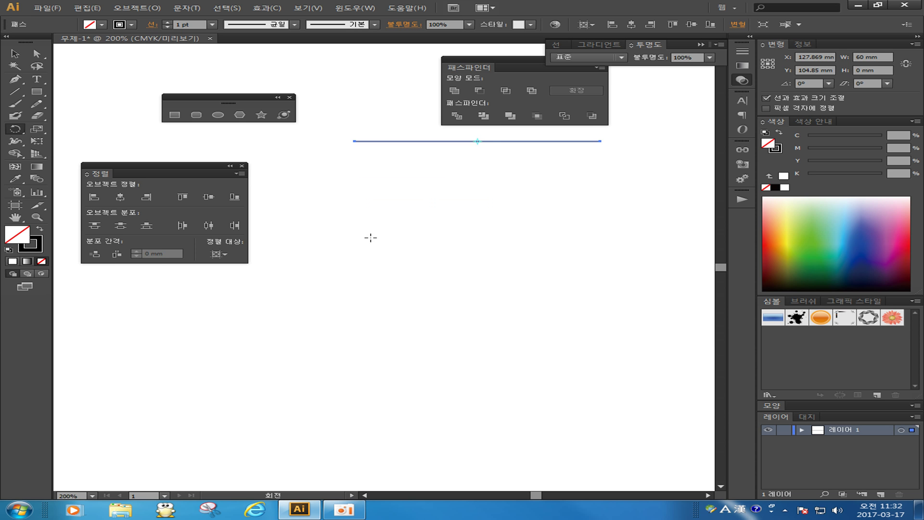
pyautogui.moveTo(357, 211); pyautogui.dragTo(443, 325)
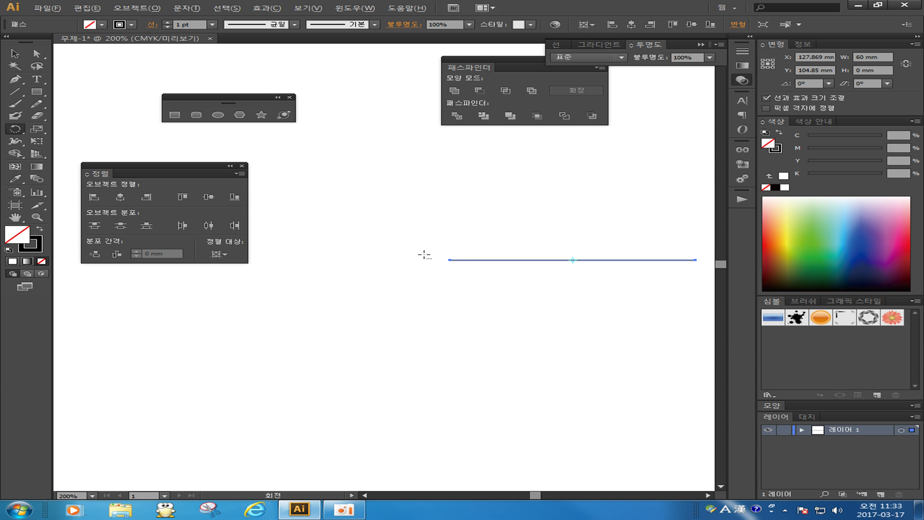
pyautogui.keyDown('alt'); pyautogui.click(450, 260); pyautogui.keyUp('alt')
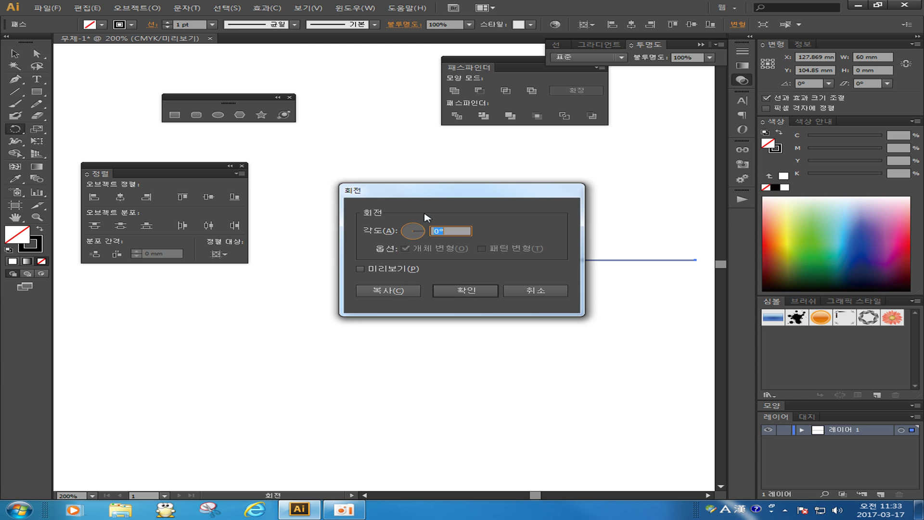
pyautogui.moveTo(404, 191); pyautogui.dragTo(391, 140)
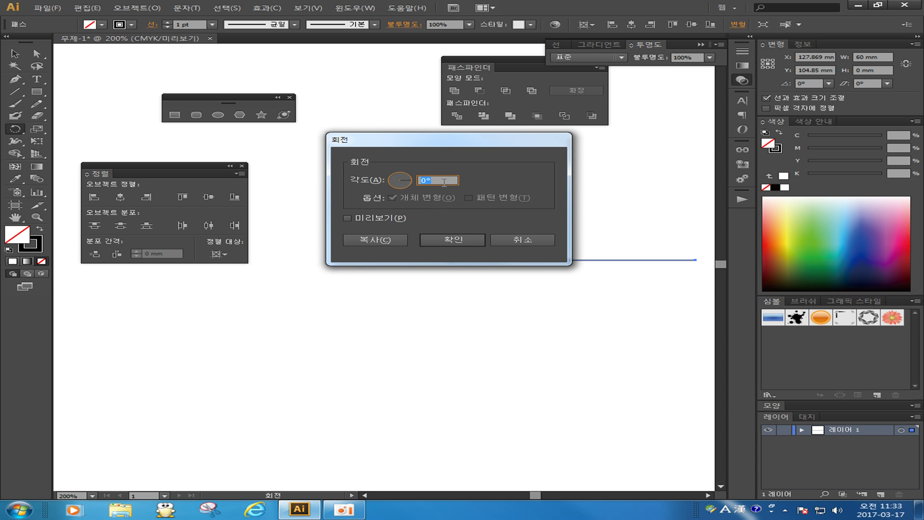
# Step: Set the rotation angle to 30°, preview it, and create a rotated copy of the line
pyautogui.write('15')
pyautogui.press('Tab')
pyautogui.write('3')
pyautogui.moveTo(406, 144); pyautogui.dragTo(364, 79)
pyautogui.write('0')
pyautogui.click(324, 152)
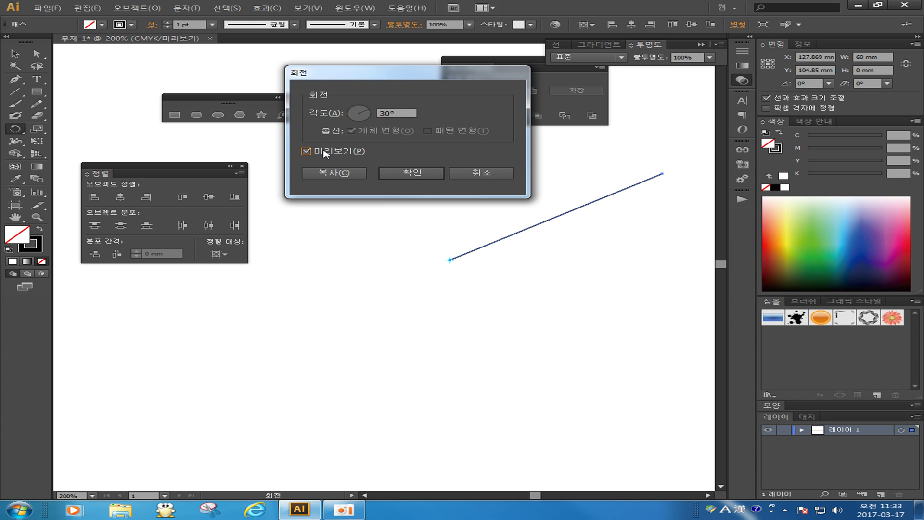
pyautogui.click(324, 152)
pyautogui.click(325, 152)
pyautogui.click(324, 152)
pyautogui.click(324, 152)
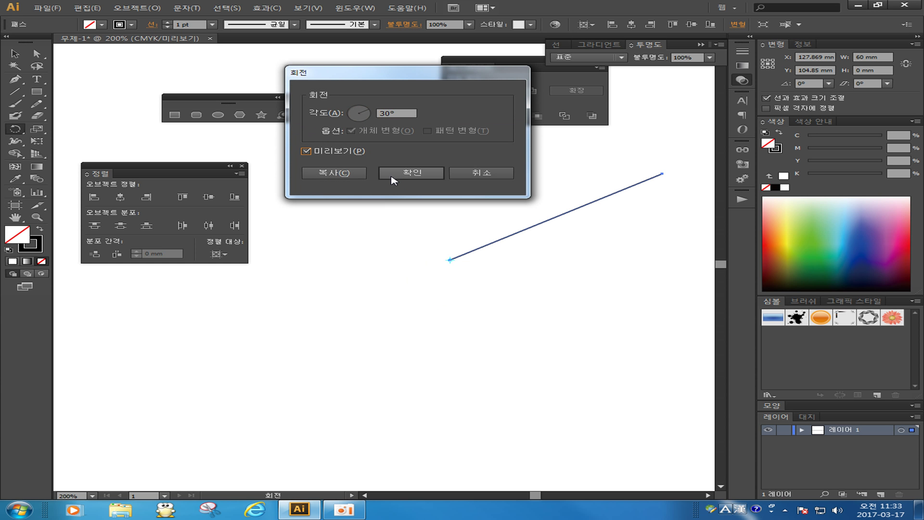
pyautogui.click(336, 174)
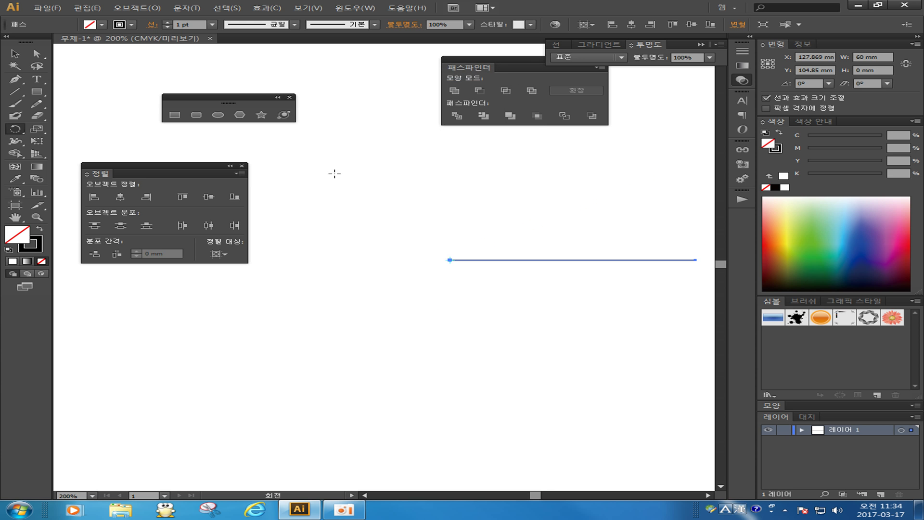
# Step: Repeat the 30° rotated copy ten more times to complete a full circle of 12 spokes
pyautogui.press('ctrl')
pyautogui.hotkey('ctrl', 'd')
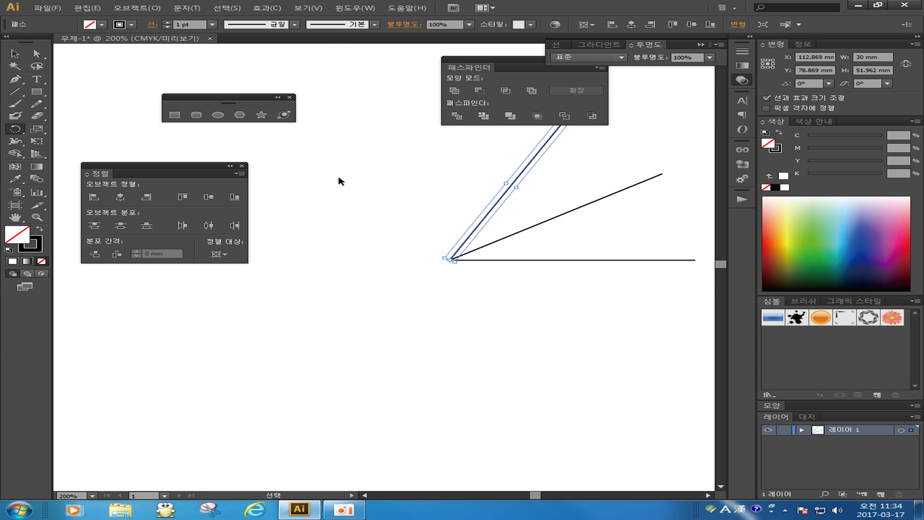
pyautogui.hotkey('ctrl', 'd')
pyautogui.hotkey('ctrl', 'd')
pyautogui.hotkey('ctrl', 'd')
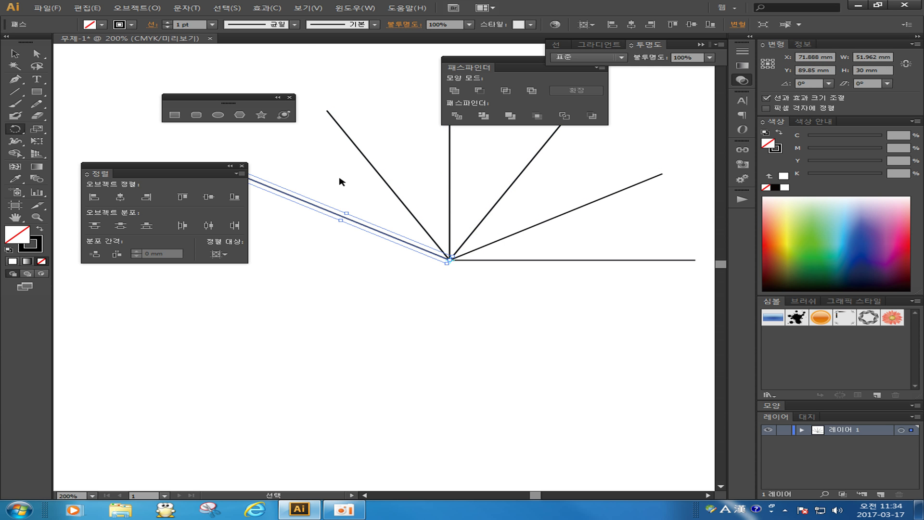
pyautogui.hotkey('ctrl', 'd')
pyautogui.hotkey('ctrl', 'd')
pyautogui.hotkey('ctrl', 'd')
pyautogui.hotkey('ctrl', 'd')
pyautogui.hotkey('ctrl', 'd')
pyautogui.hotkey('ctrl', 'd')
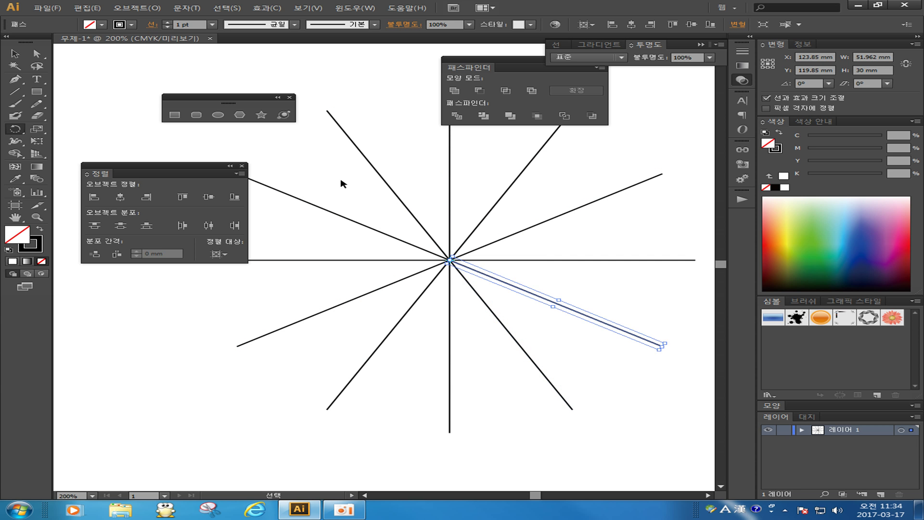
pyautogui.press('r')
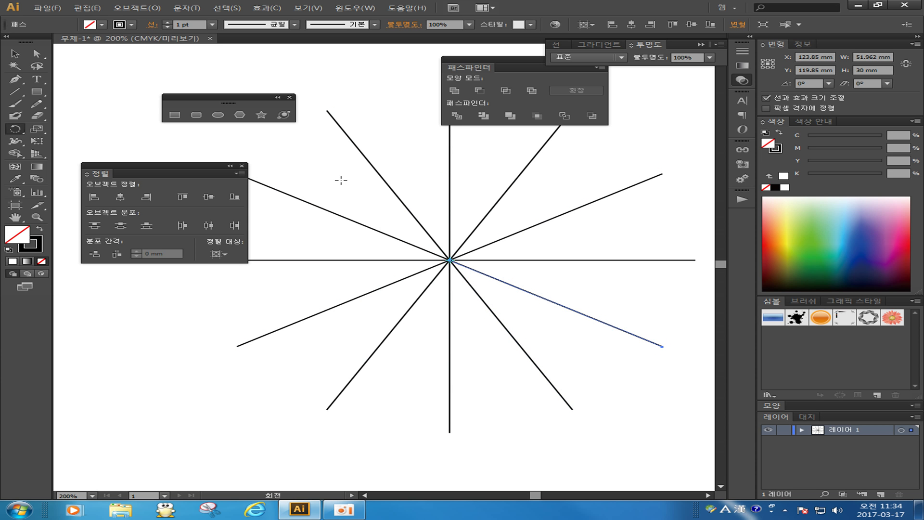
# Step: Close the Pathfinder panel and set the stroke of the upper vertical spoke to red F40808
pyautogui.click(15, 53)
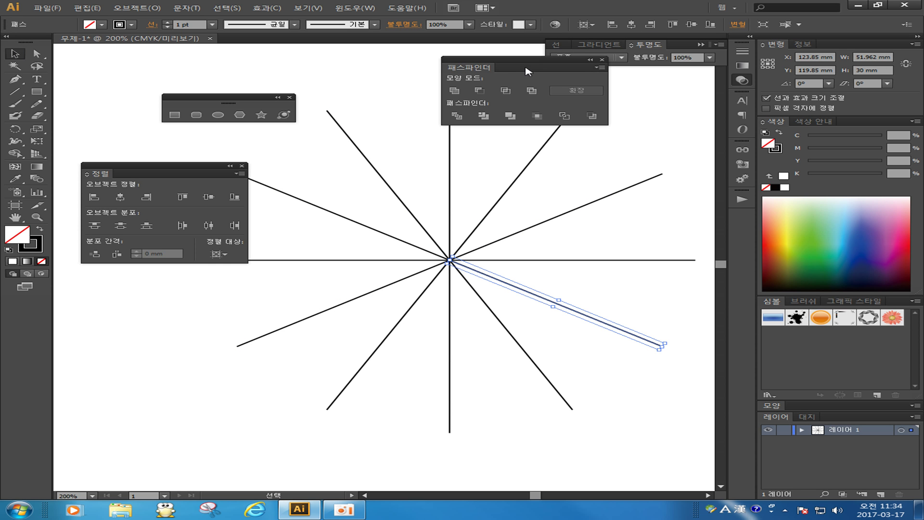
pyautogui.click(602, 59)
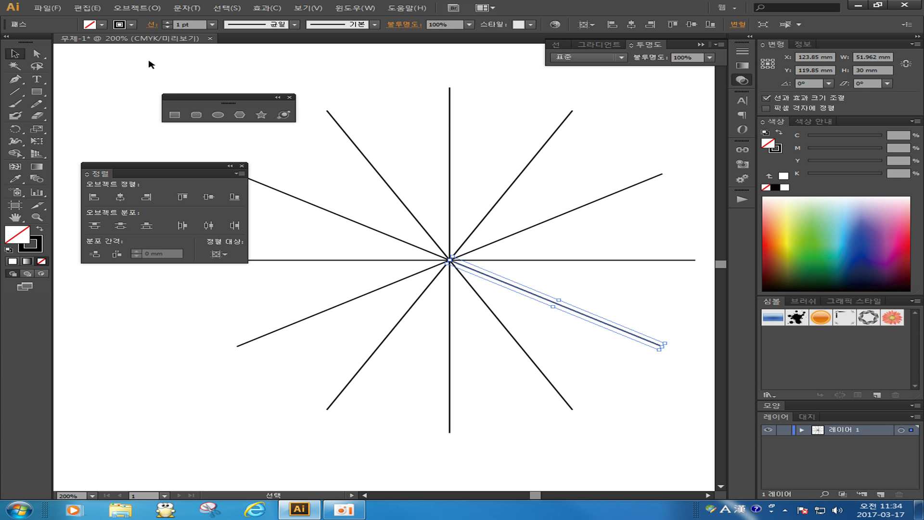
pyautogui.moveTo(410, 110); pyautogui.dragTo(438, 143)
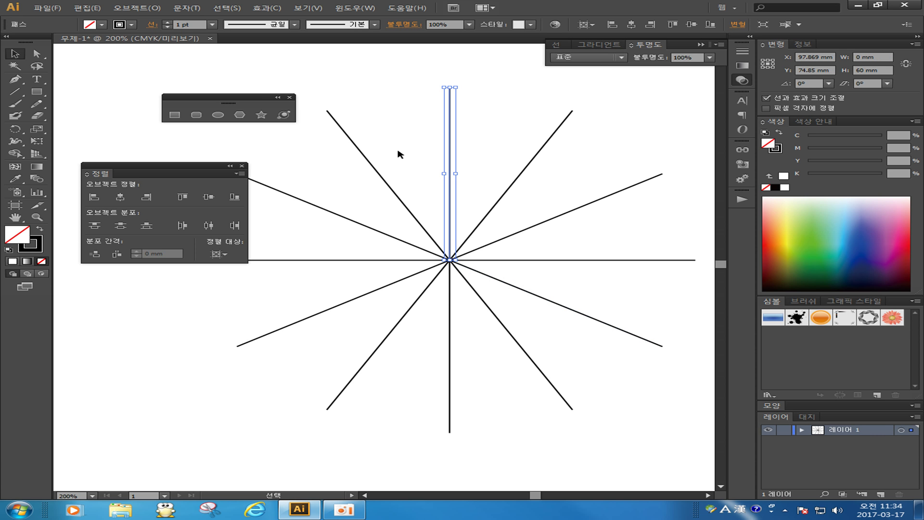
pyautogui.moveTo(376, 74); pyautogui.dragTo(470, 118)
pyautogui.click(11, 236)
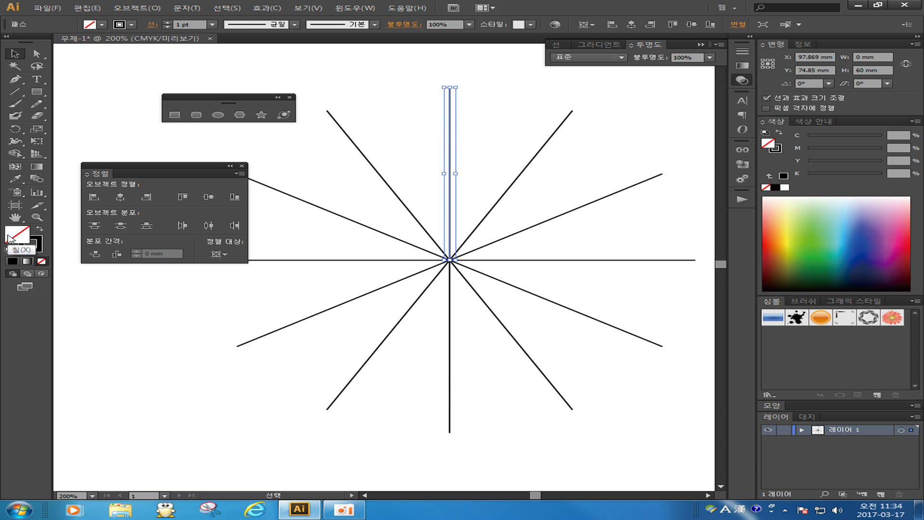
pyautogui.click(34, 247)
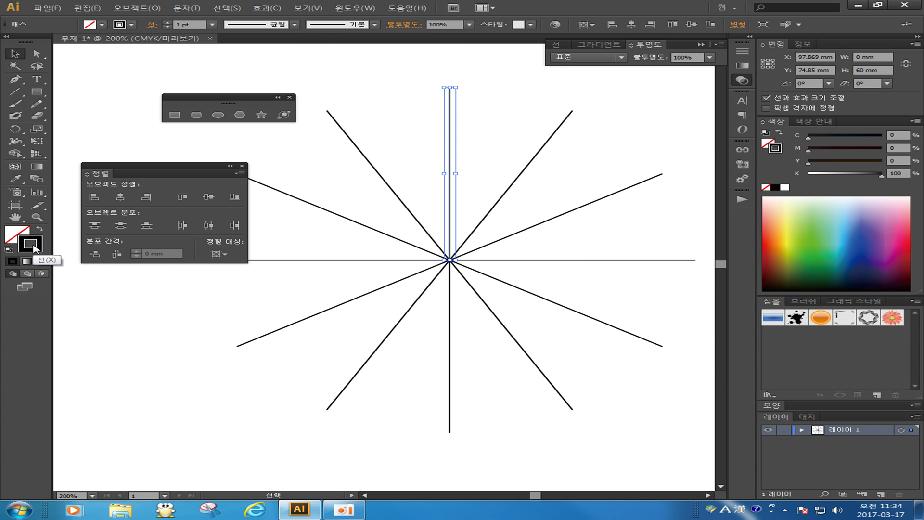
pyautogui.doubleClick(35, 247)
pyautogui.moveTo(432, 180); pyautogui.dragTo(450, 154)
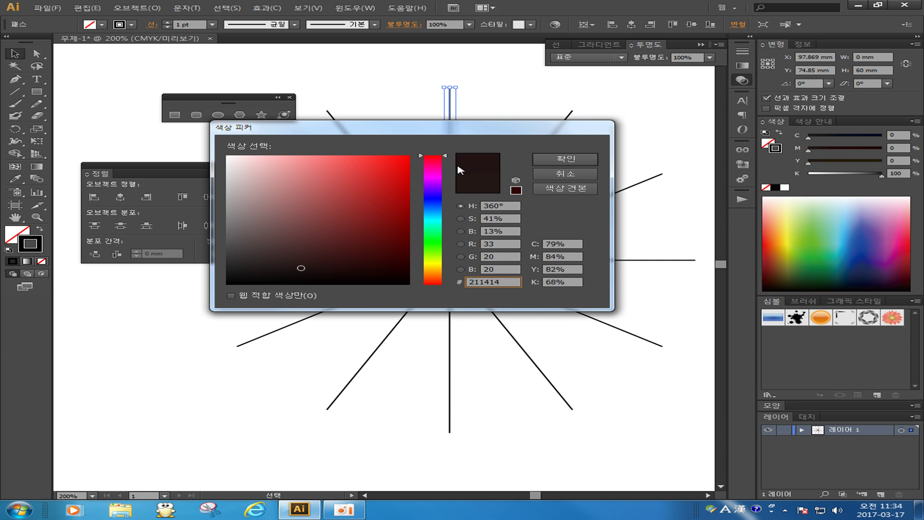
pyautogui.moveTo(433, 187); pyautogui.dragTo(462, 156)
pyautogui.moveTo(376, 174); pyautogui.dragTo(402, 159)
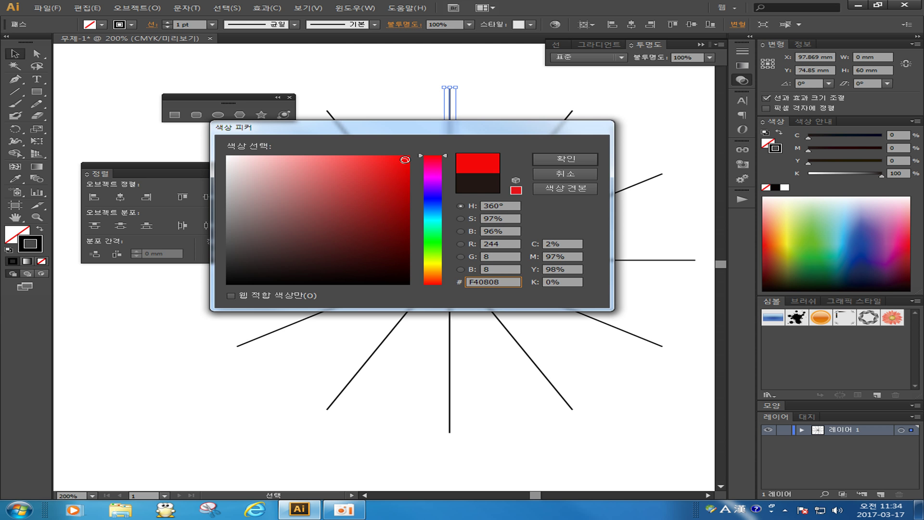
pyautogui.click(585, 159)
# Step: Set the stroke of the steep upper-left spoke beside the red one to yellow-orange FFC32E
pyautogui.moveTo(345, 175); pyautogui.dragTo(390, 156)
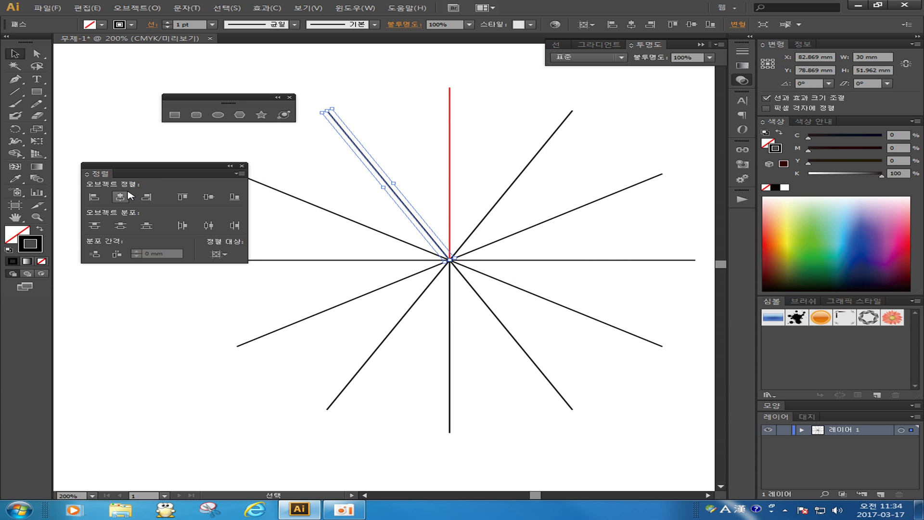
pyautogui.doubleClick(33, 243)
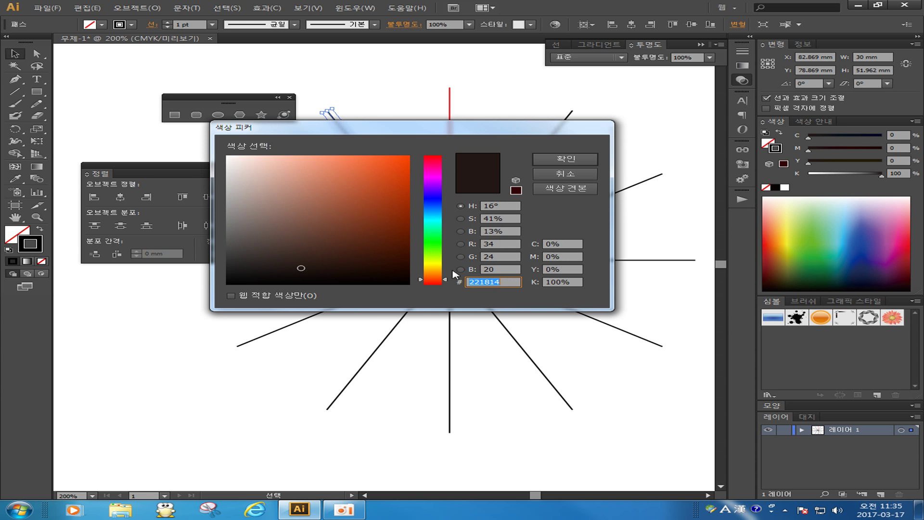
pyautogui.click(433, 271)
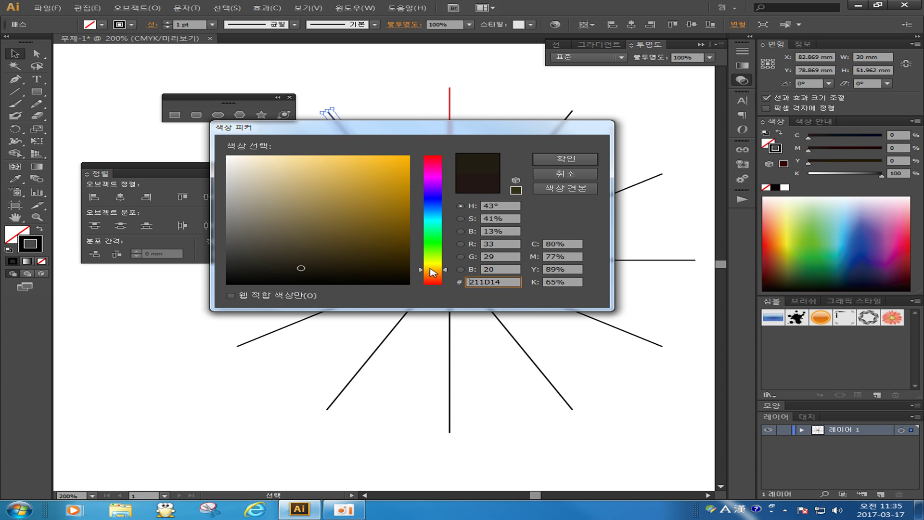
pyautogui.moveTo(356, 200); pyautogui.dragTo(377, 144)
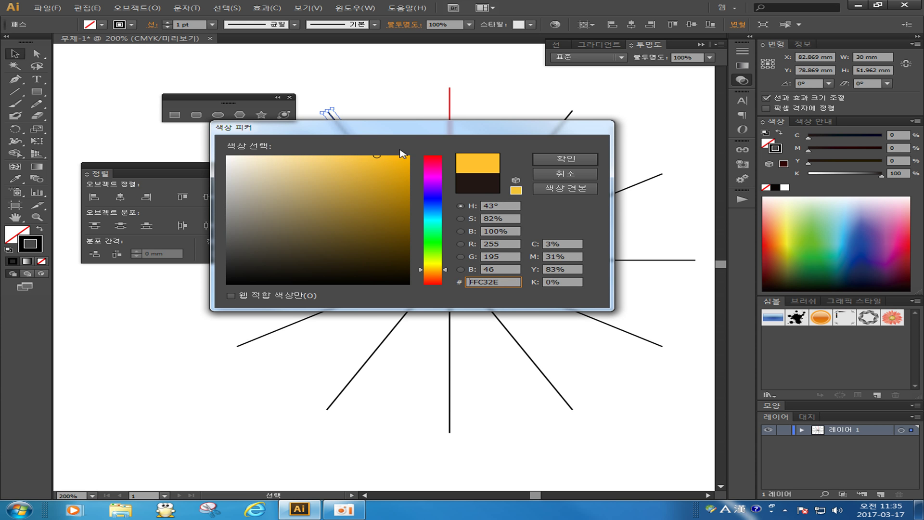
pyautogui.click(565, 159)
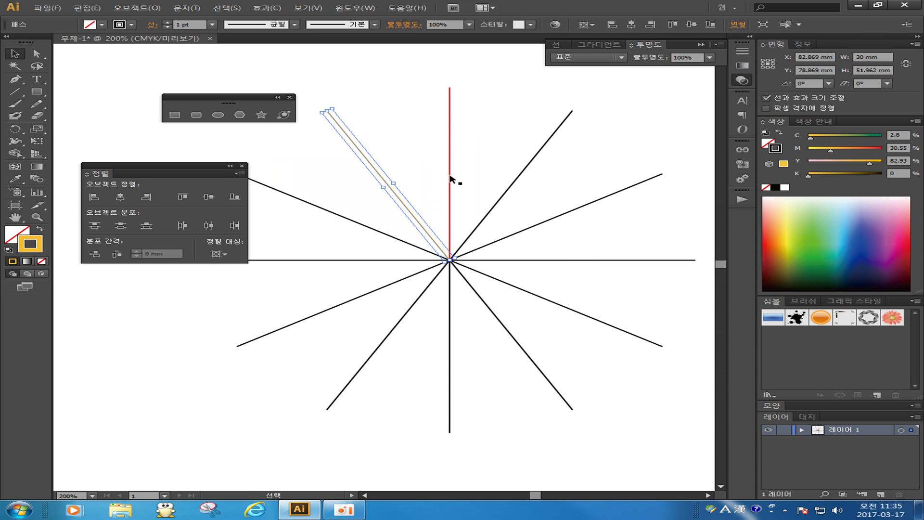
pyautogui.click(325, 175)
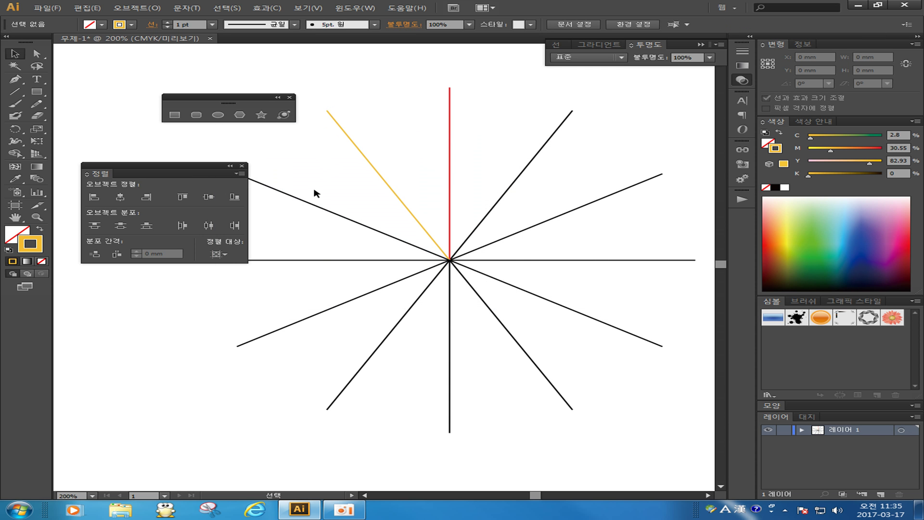
# Step: Set the stroke of the shallow upper-left spoke to green with C 59.59%, M 0%, Y 98.43% and K 0%
pyautogui.click(305, 201)
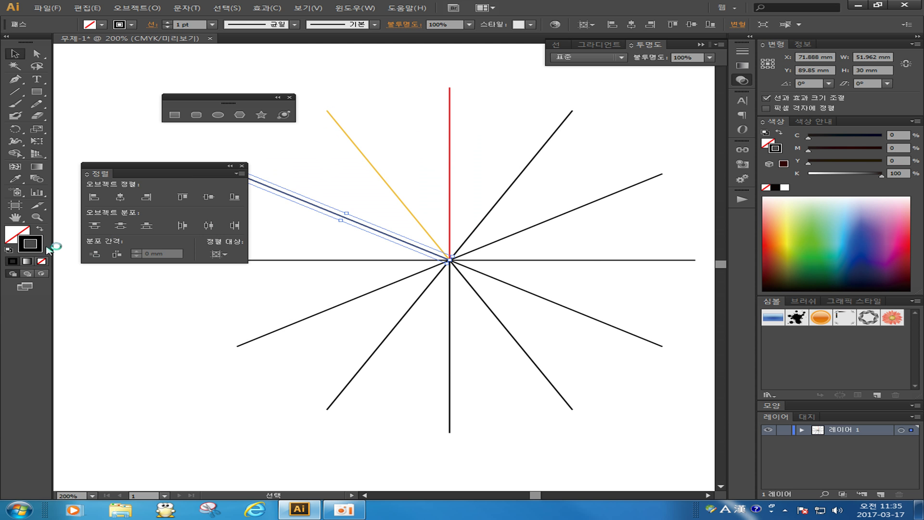
pyautogui.doubleClick(32, 246)
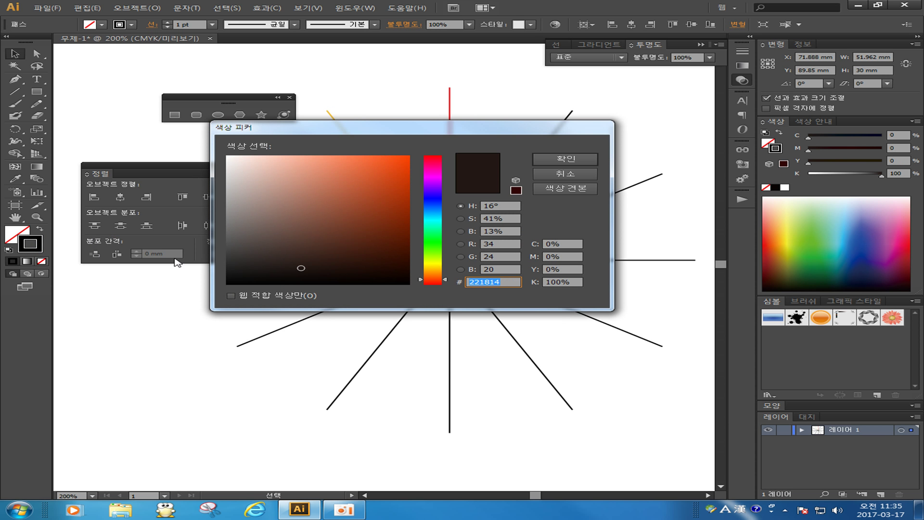
pyautogui.click(436, 243)
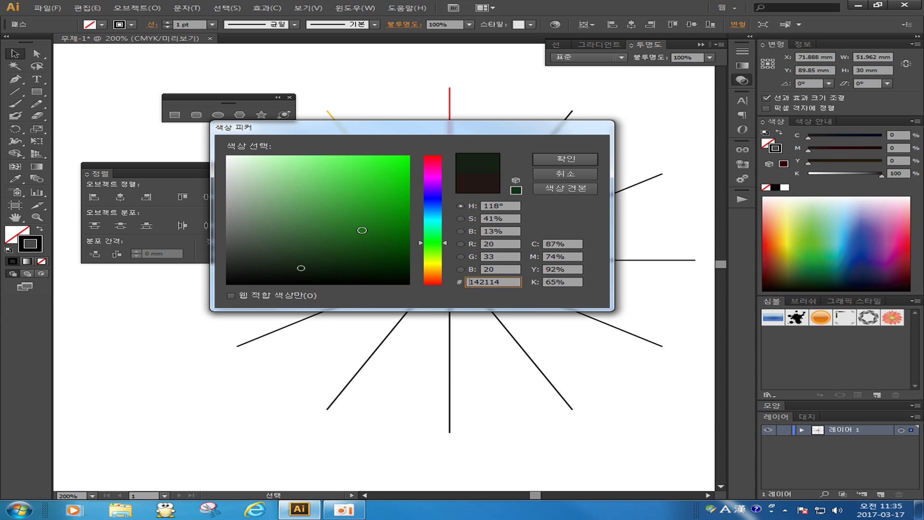
pyautogui.moveTo(361, 230); pyautogui.dragTo(383, 152)
pyautogui.click(565, 158)
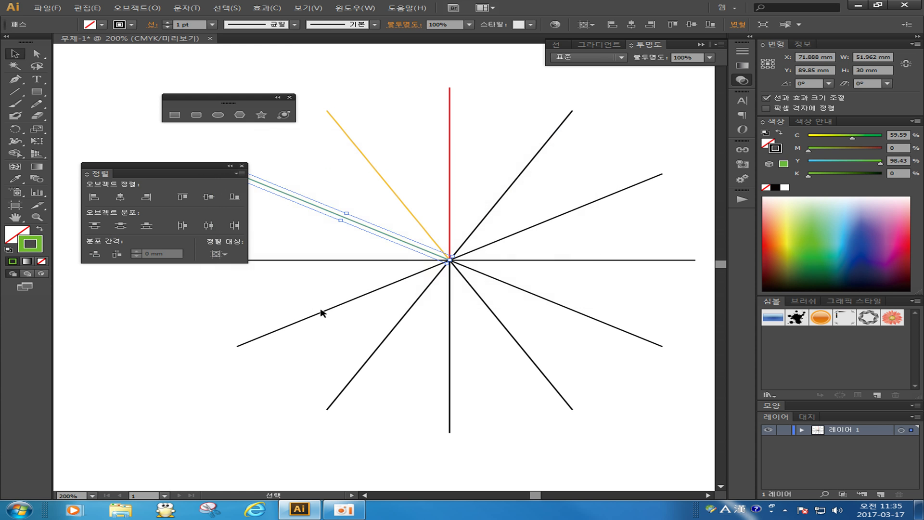
pyautogui.click(324, 254)
# Step: Set the stroke of the left horizontal spoke to light blue 10AFFF
pyautogui.moveTo(306, 237); pyautogui.dragTo(314, 269)
pyautogui.doubleClick(31, 246)
pyautogui.click(427, 213)
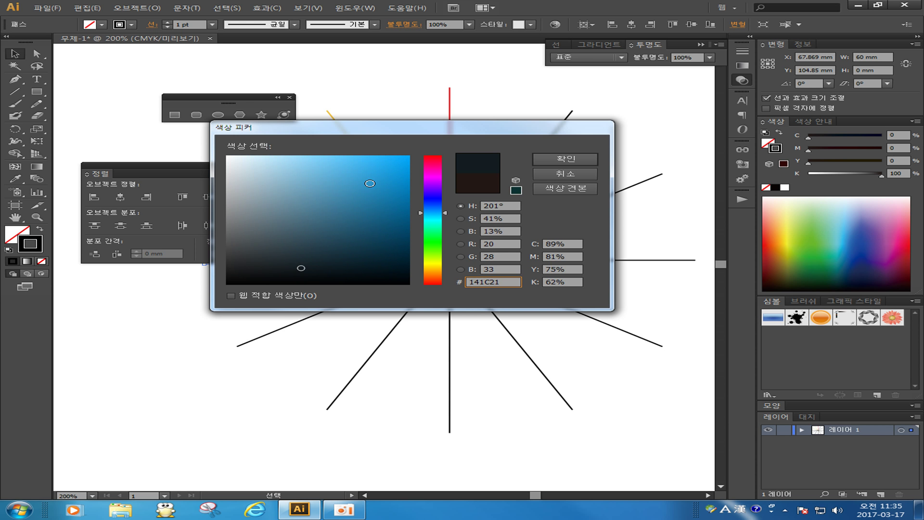
pyautogui.moveTo(371, 183); pyautogui.dragTo(398, 155)
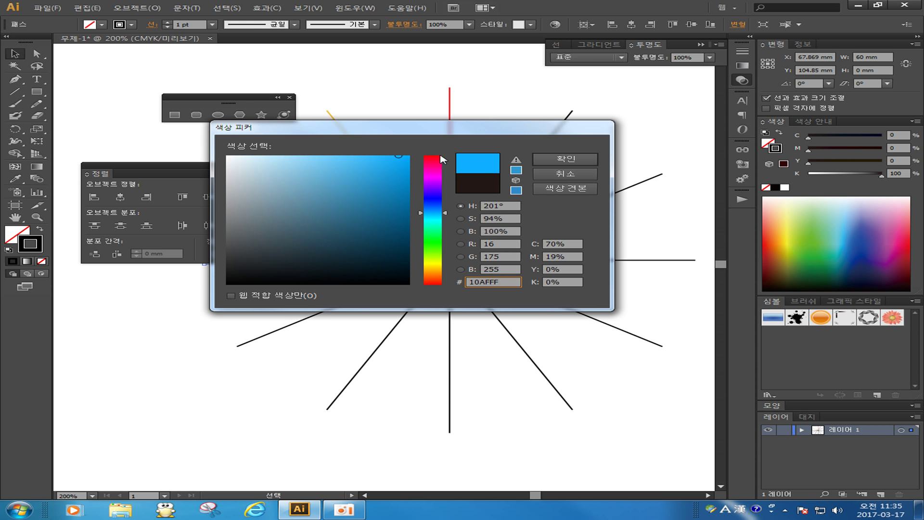
pyautogui.click(567, 161)
# Step: Set the stroke of the shallow lower-left spoke to blue 0E28E2 and clear the selection
pyautogui.moveTo(264, 305); pyautogui.dragTo(295, 345)
pyautogui.doubleClick(36, 244)
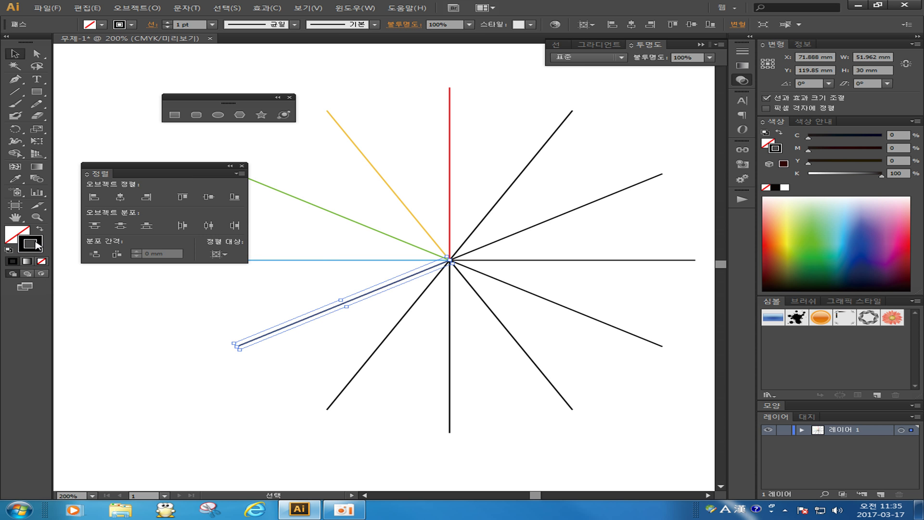
pyautogui.moveTo(441, 207); pyautogui.dragTo(398, 171)
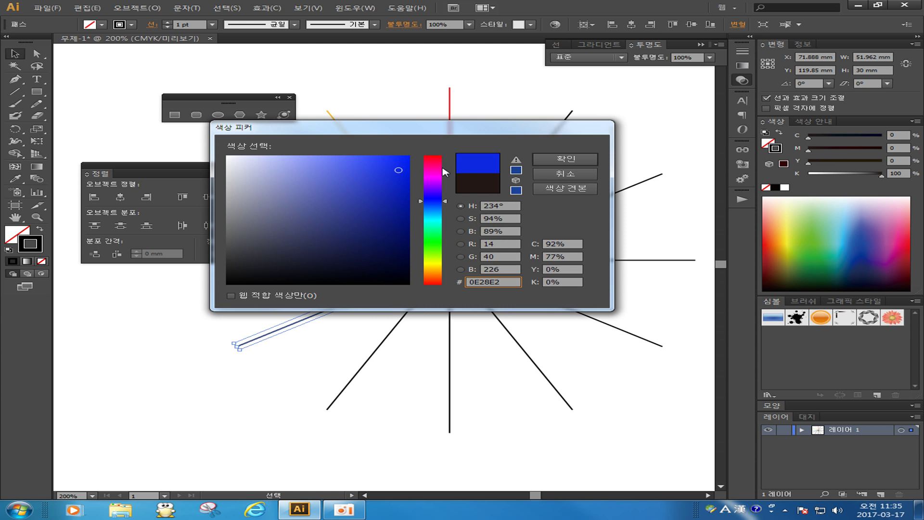
pyautogui.click(541, 160)
pyautogui.click(327, 346)
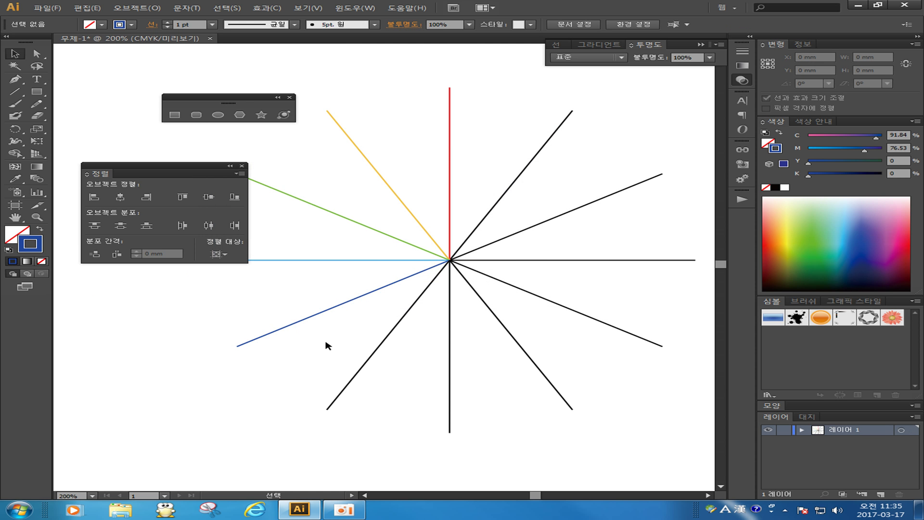
# Step: Set the stroke of the steep lower-left spoke to a bright purple with a hue of 265°
pyautogui.moveTo(356, 350); pyautogui.dragTo(378, 376)
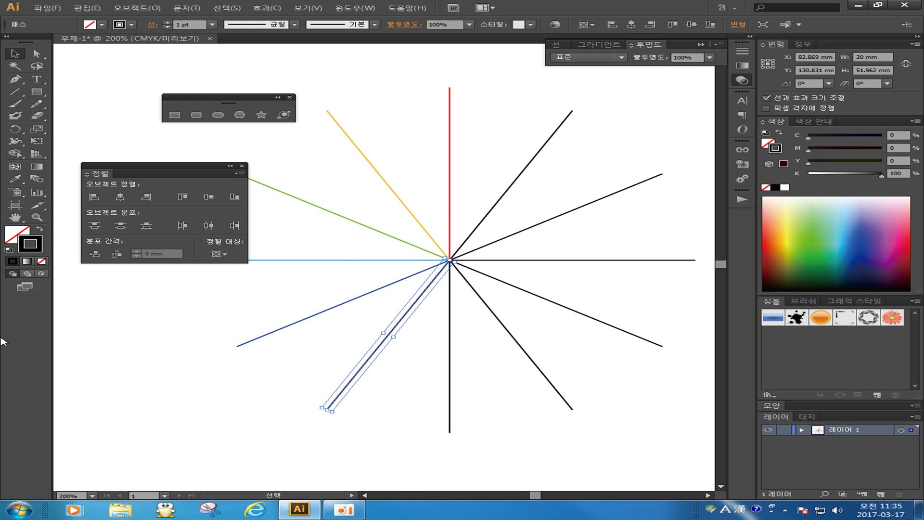
pyautogui.doubleClick(42, 240)
pyautogui.click(436, 195)
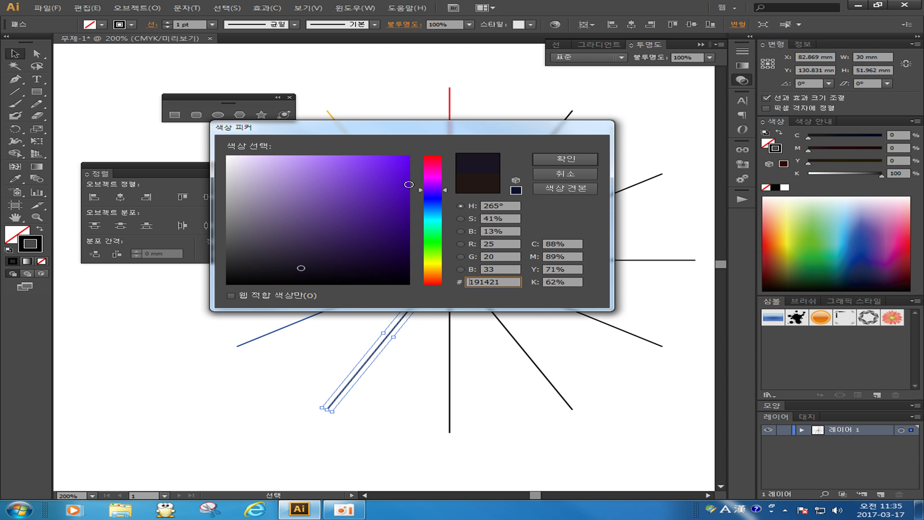
pyautogui.click(391, 159)
pyautogui.click(548, 159)
# Step: Set the stroke of the lower vertical spoke to magenta FF10EE
pyautogui.moveTo(383, 412); pyautogui.dragTo(453, 442)
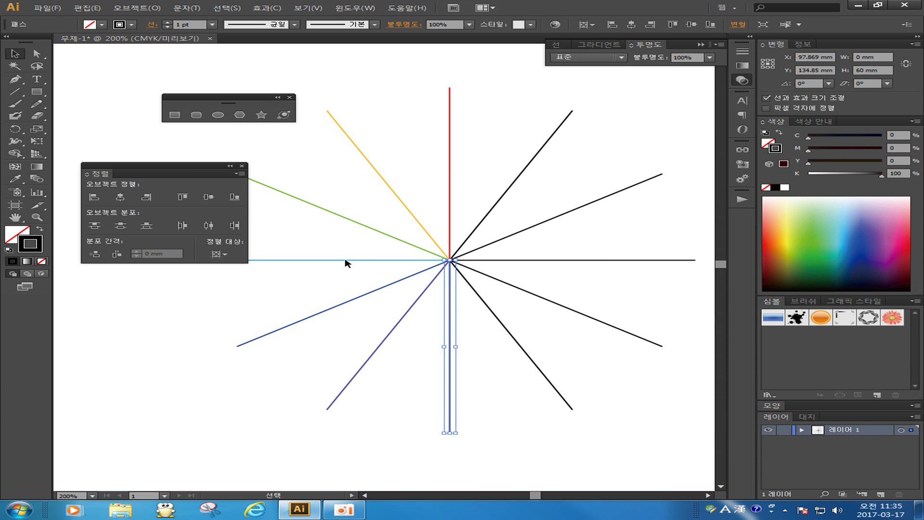
pyautogui.doubleClick(36, 245)
pyautogui.click(429, 183)
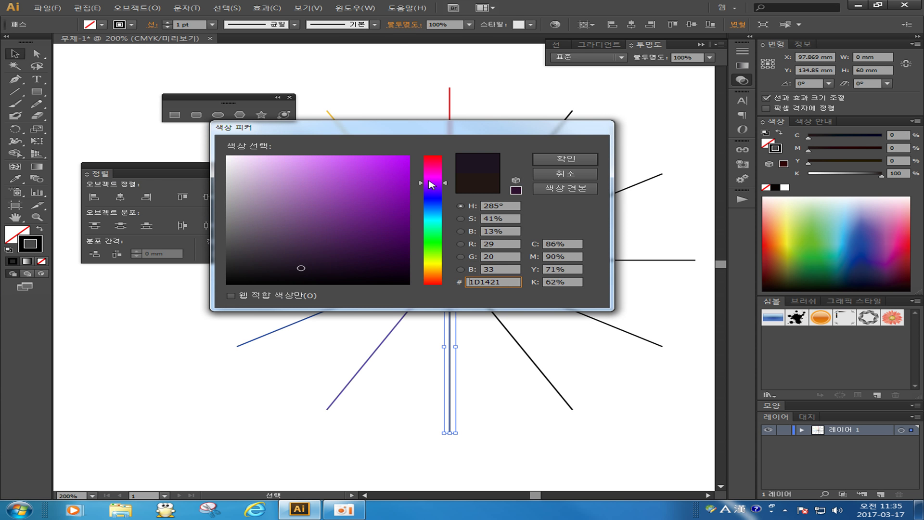
pyautogui.click(430, 176)
pyautogui.moveTo(385, 174); pyautogui.dragTo(398, 155)
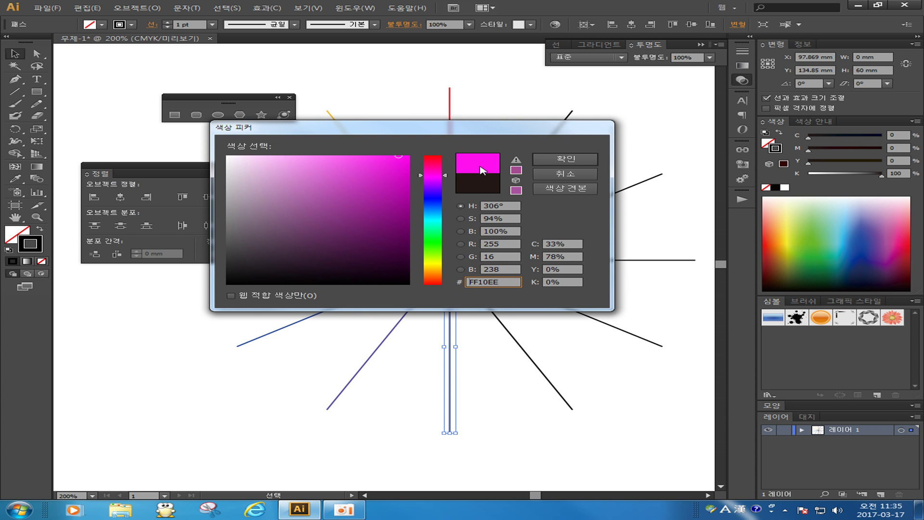
pyautogui.click(536, 159)
# Step: Set the stroke of the steep lower-right spoke to orange FF4C0D and clear the selection
pyautogui.moveTo(531, 388)
pyautogui.mouseDown()
pyautogui.moveTo(513, 406)
pyautogui.moveTo(563, 359)
pyautogui.mouseUp()
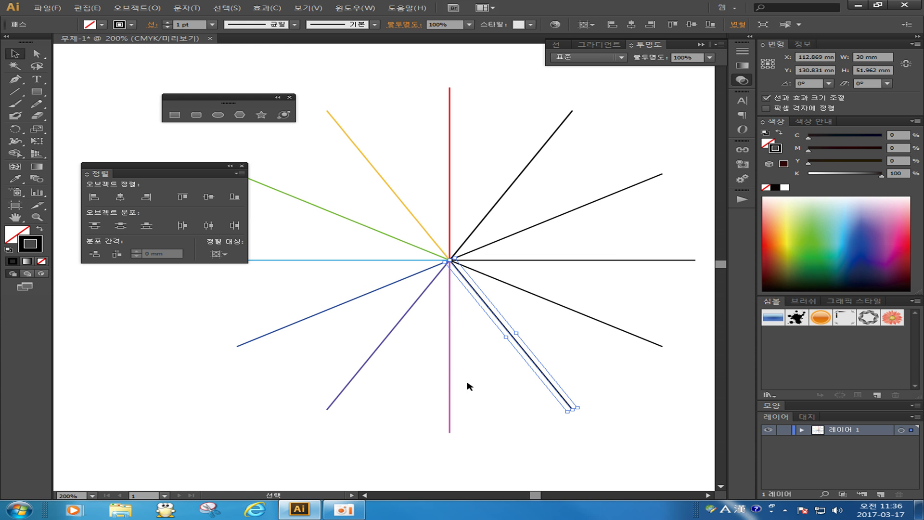
pyautogui.doubleClick(38, 249)
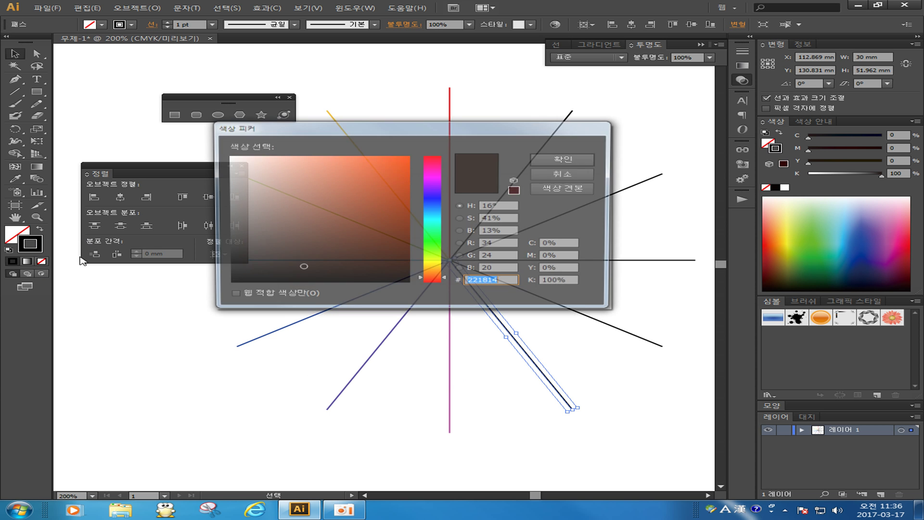
pyautogui.write('CC4F23')
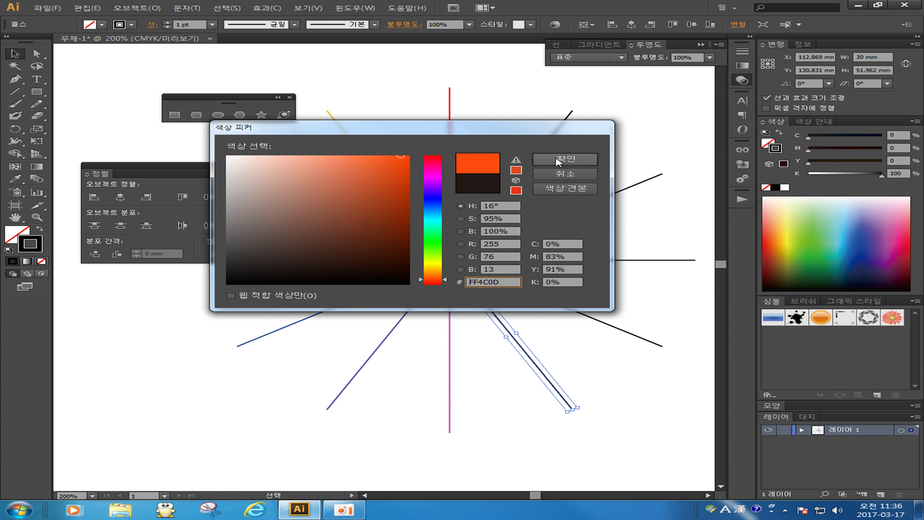
pyautogui.click(558, 159)
pyautogui.click(592, 338)
# Step: Set the stroke of the shallow lower-right spoke to bright green 30E810
pyautogui.moveTo(587, 347); pyautogui.dragTo(631, 291)
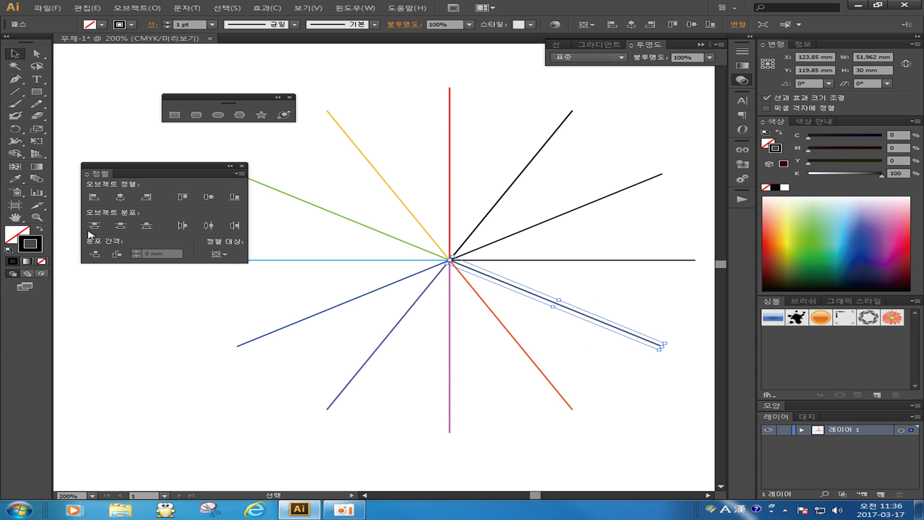
pyautogui.doubleClick(40, 248)
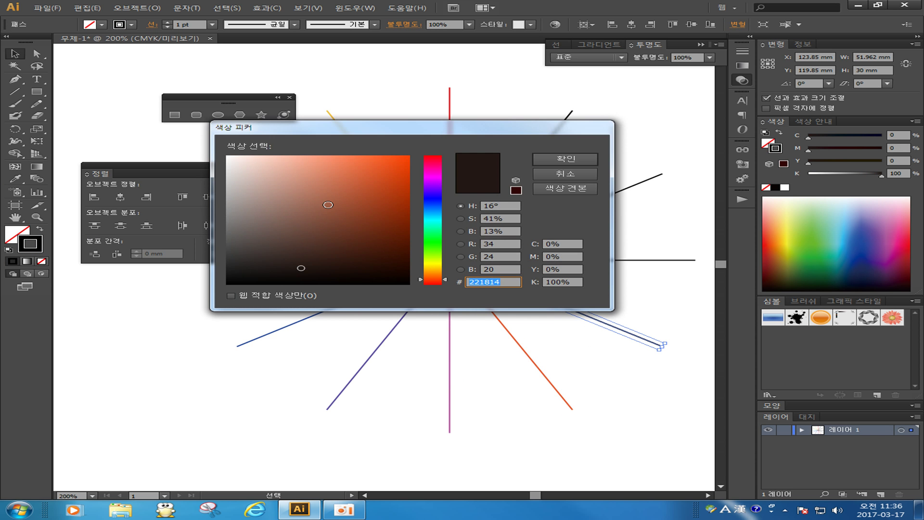
pyautogui.click(435, 259)
pyautogui.moveTo(435, 260); pyautogui.dragTo(435, 246)
pyautogui.click(397, 167)
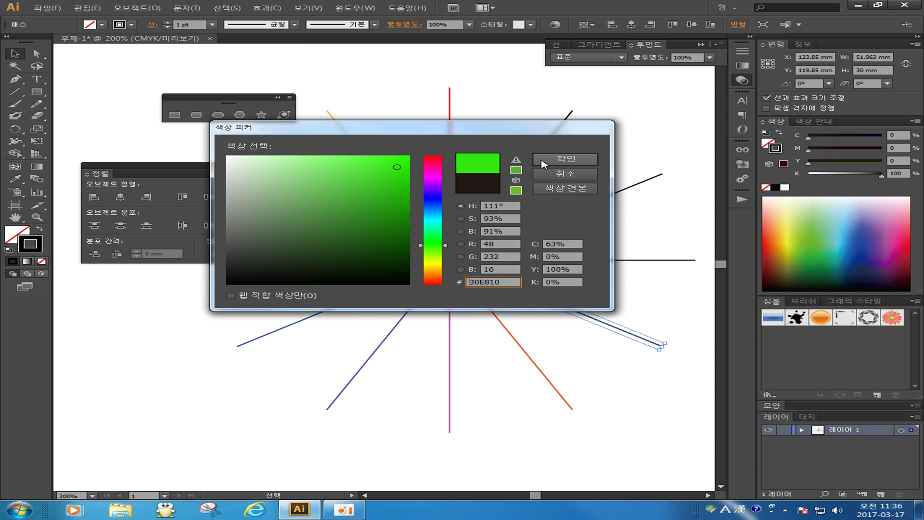
pyautogui.click(541, 160)
# Step: Set the stroke of the right horizontal spoke to yellow and clear the selection
pyautogui.moveTo(611, 246); pyautogui.dragTo(628, 272)
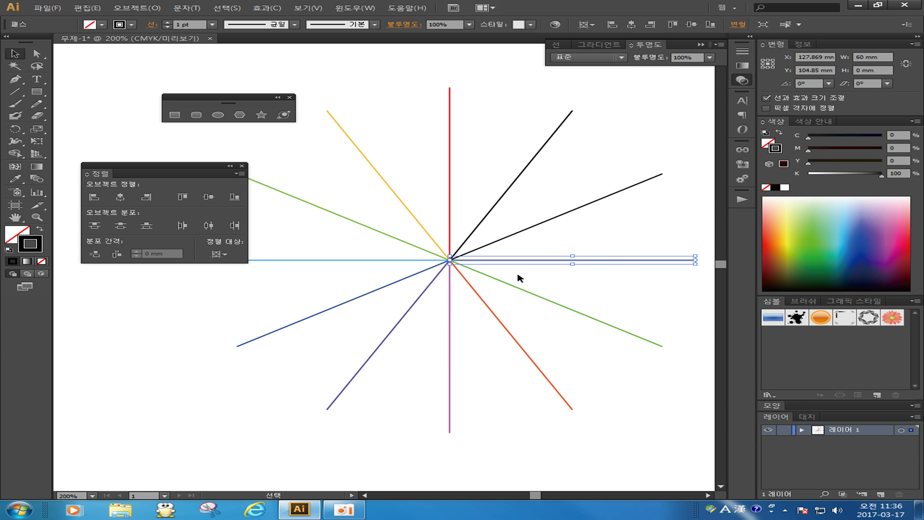
pyautogui.doubleClick(27, 244)
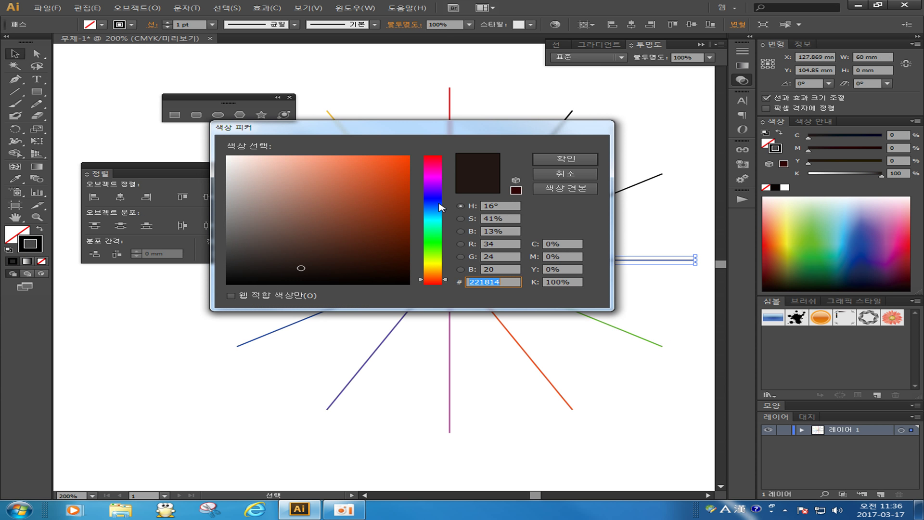
pyautogui.moveTo(439, 259)
pyautogui.mouseDown()
pyautogui.moveTo(433, 268)
pyautogui.moveTo(439, 261)
pyautogui.mouseUp()
pyautogui.click(402, 158)
pyautogui.click(580, 160)
pyautogui.click(618, 222)
# Step: Set the stroke of the shallow upper-right spoke to red with C 12.88%, M 96.43%, Y 96.55% and K 0%
pyautogui.click(618, 191)
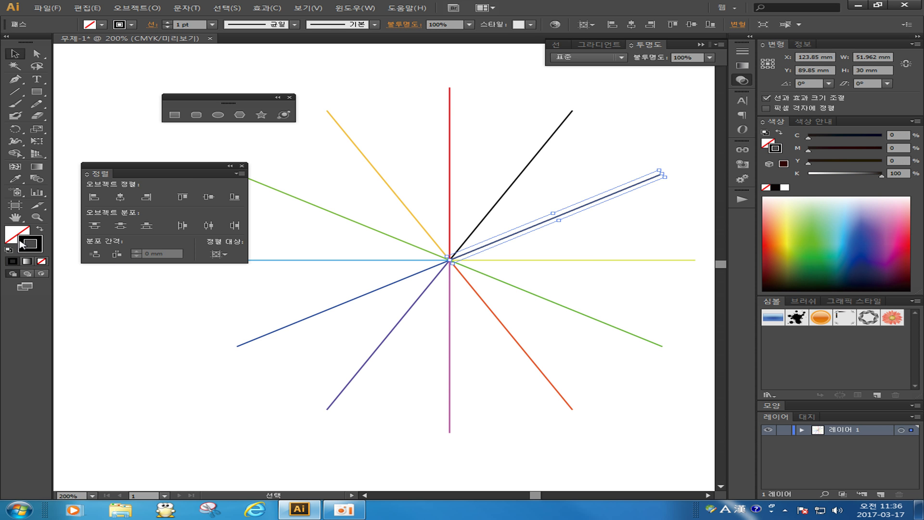
pyautogui.doubleClick(21, 244)
pyautogui.moveTo(380, 182); pyautogui.dragTo(389, 170)
pyautogui.click(432, 183)
pyautogui.moveTo(434, 253); pyautogui.dragTo(434, 287)
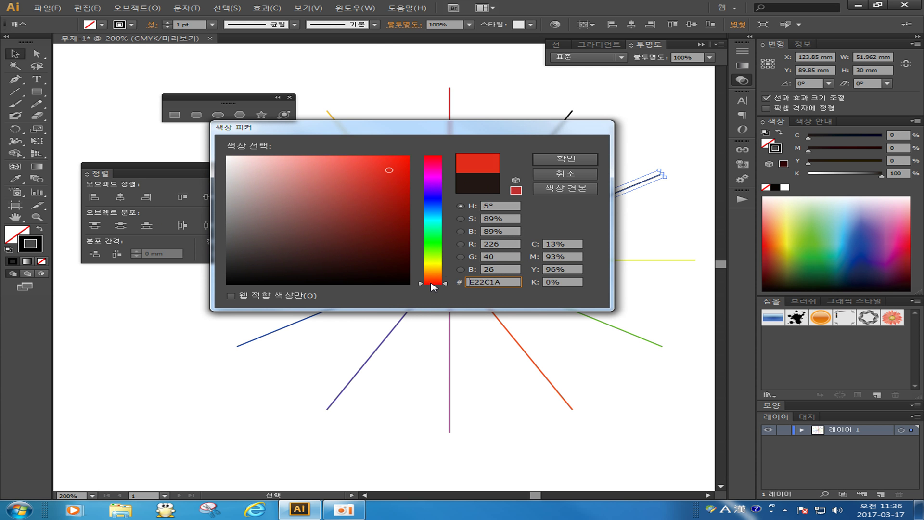
pyautogui.click(565, 159)
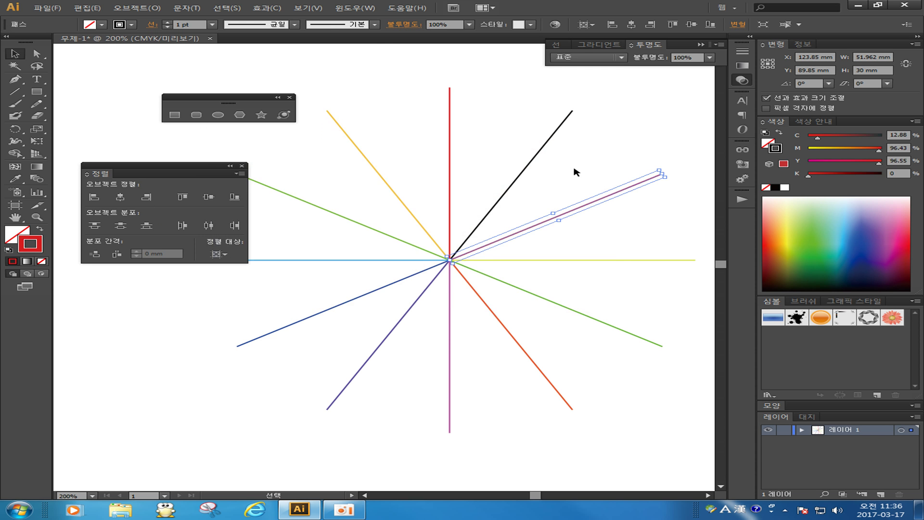
pyautogui.click(584, 165)
# Step: Set the stroke of the steep upper-right spoke to green 0BF786 and clear the selection
pyautogui.click(538, 152)
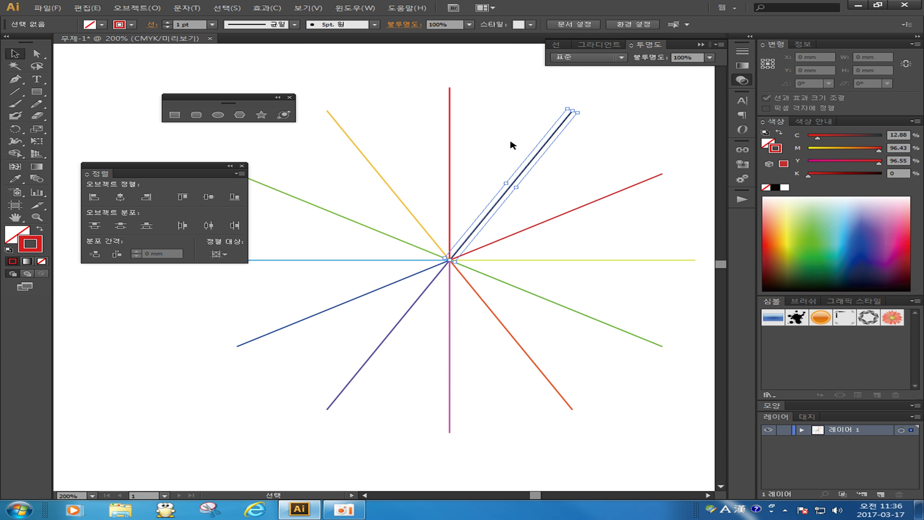
pyautogui.doubleClick(29, 244)
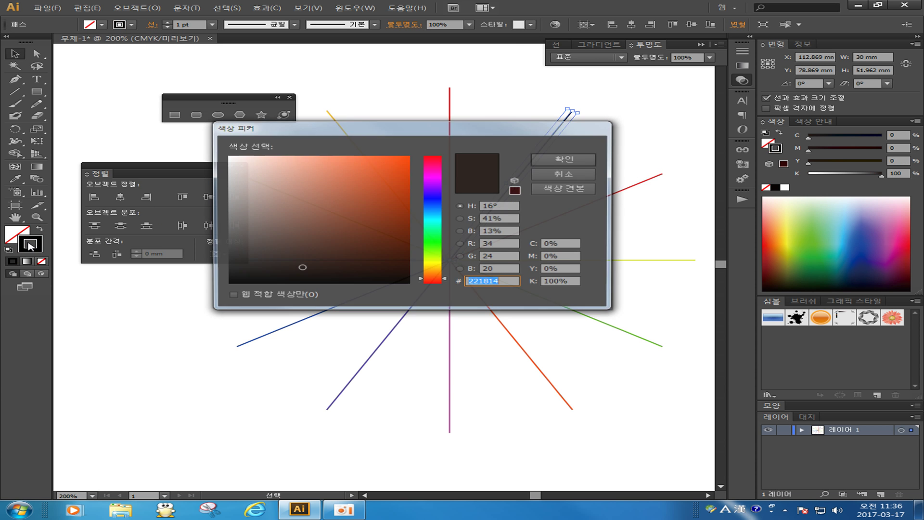
pyautogui.click(436, 231)
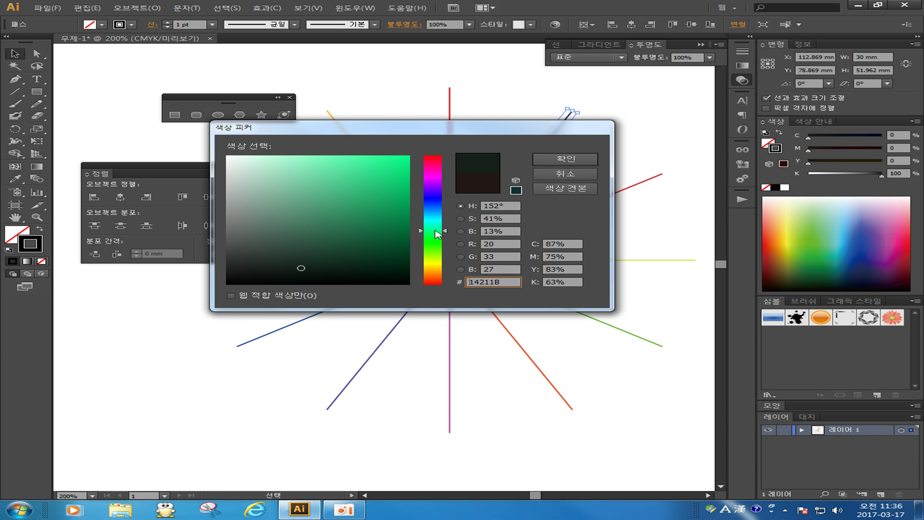
pyautogui.moveTo(393, 179); pyautogui.dragTo(402, 159)
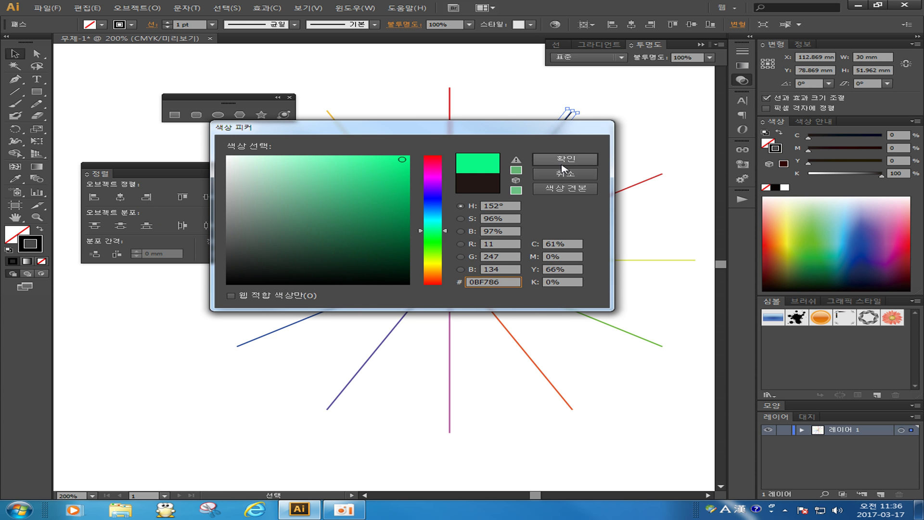
pyautogui.click(557, 160)
pyautogui.click(614, 181)
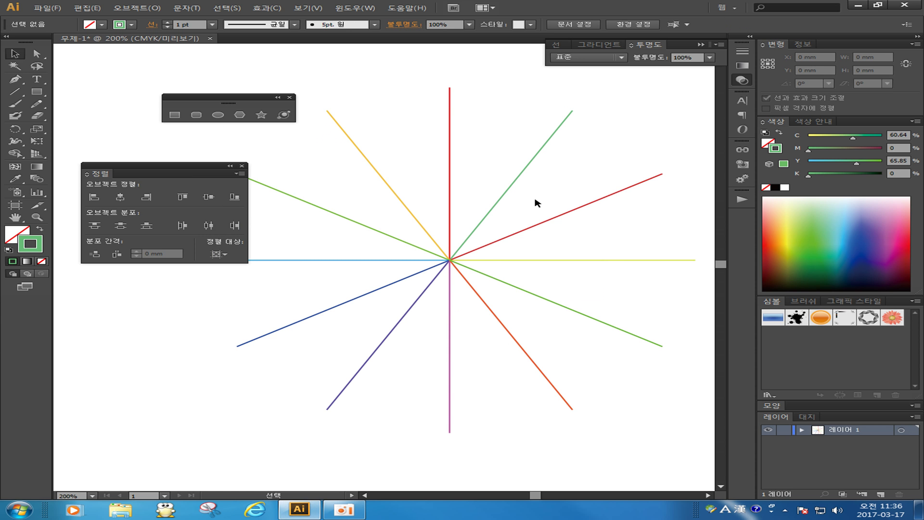
# Step: Set the stroke of the steep upper-right spoke to purple 7D0CF4 and clear the selection
pyautogui.moveTo(520, 132); pyautogui.dragTo(567, 161)
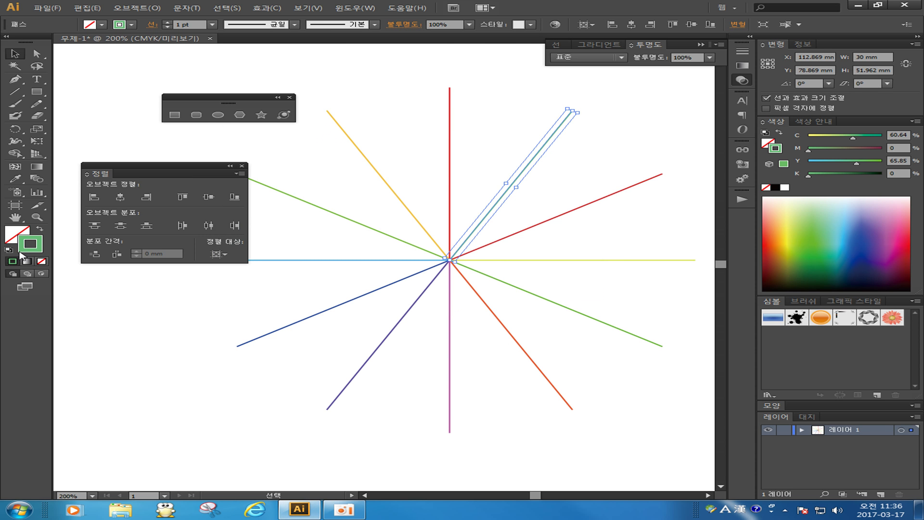
pyautogui.doubleClick(30, 244)
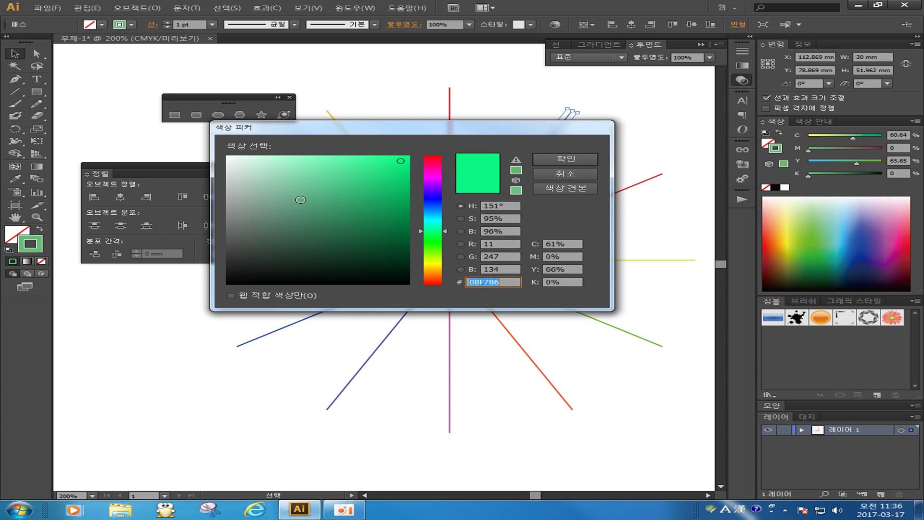
pyautogui.click(434, 175)
pyautogui.moveTo(433, 176)
pyautogui.mouseDown()
pyautogui.moveTo(434, 198)
pyautogui.moveTo(434, 188)
pyautogui.mouseUp()
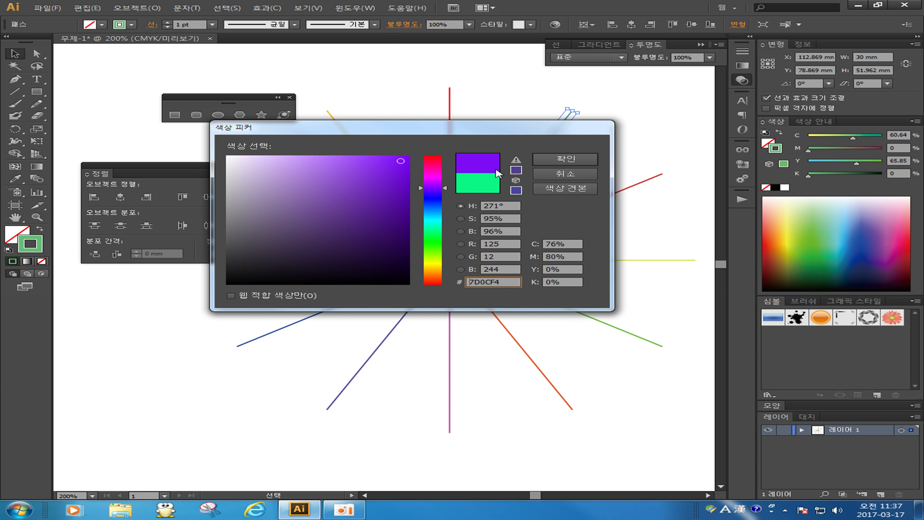
pyautogui.click(582, 158)
pyautogui.click(596, 168)
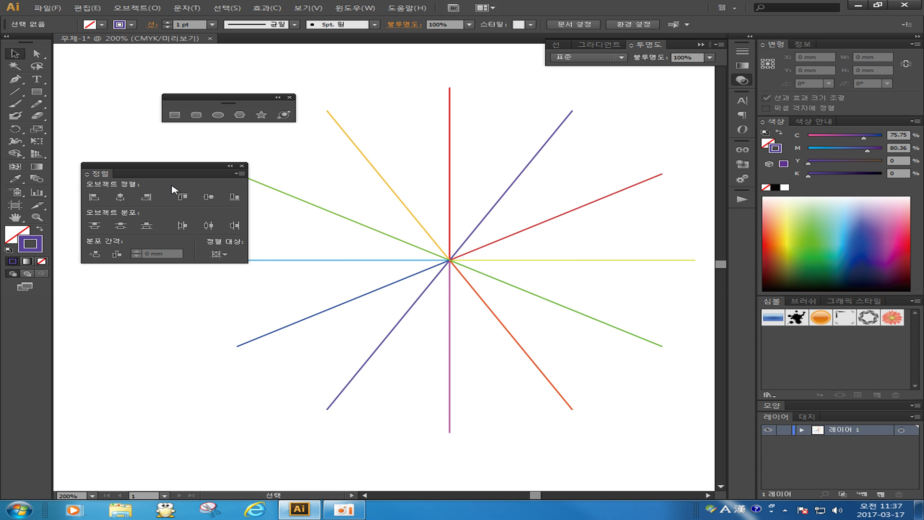
# Step: Blend the spokes counterclockwise with the Blend tool, from the red top spoke through the left-side spokes to the bottom vertical spoke
pyautogui.moveTo(104, 175); pyautogui.dragTo(87, 71)
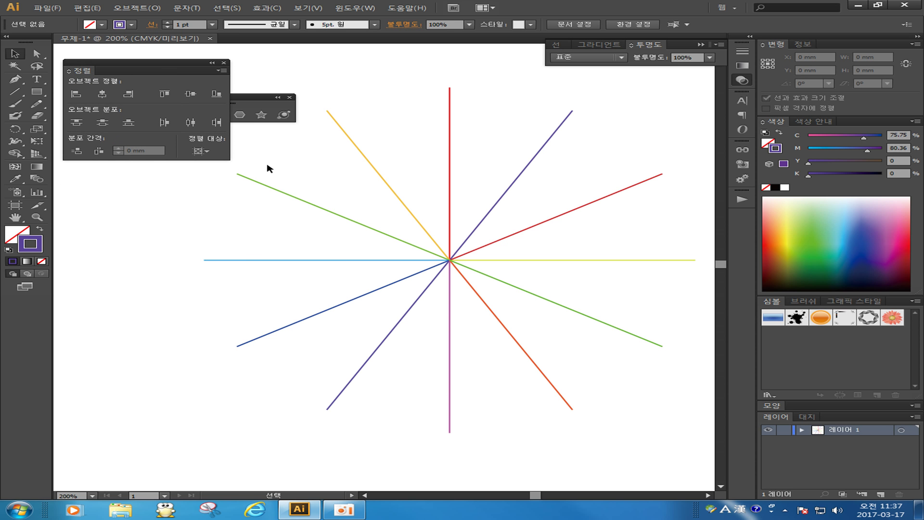
pyautogui.click(37, 181)
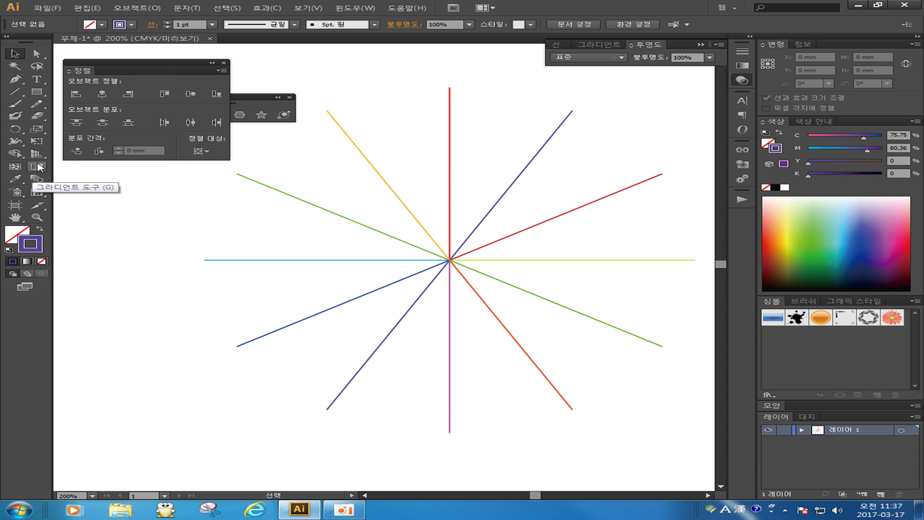
pyautogui.click(41, 183)
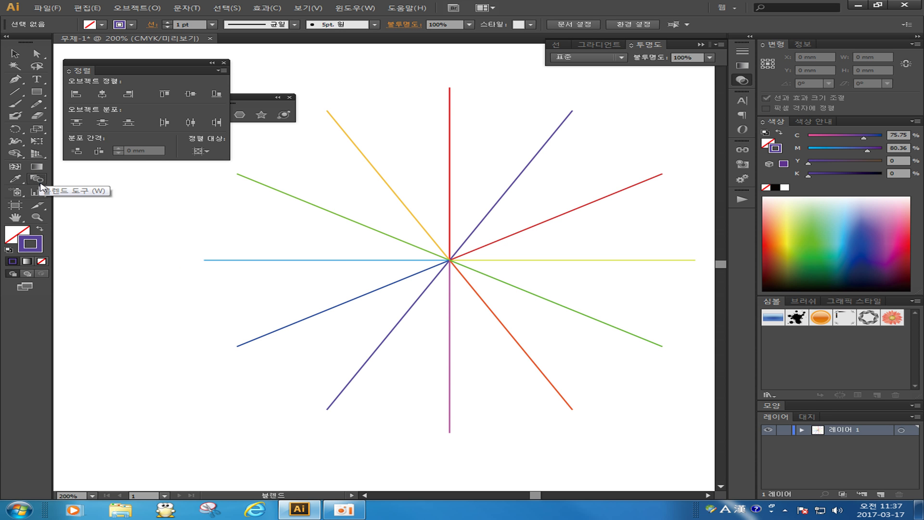
pyautogui.click(449, 88)
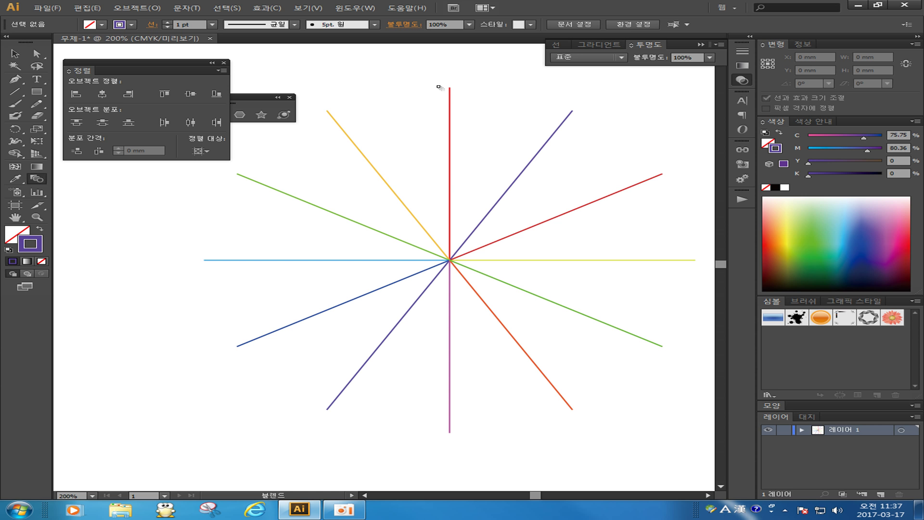
pyautogui.click(327, 111)
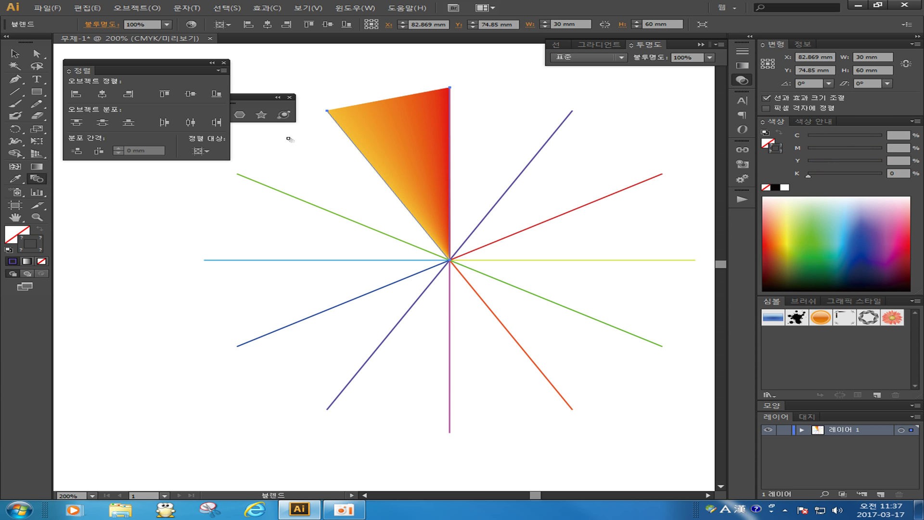
pyautogui.click(238, 175)
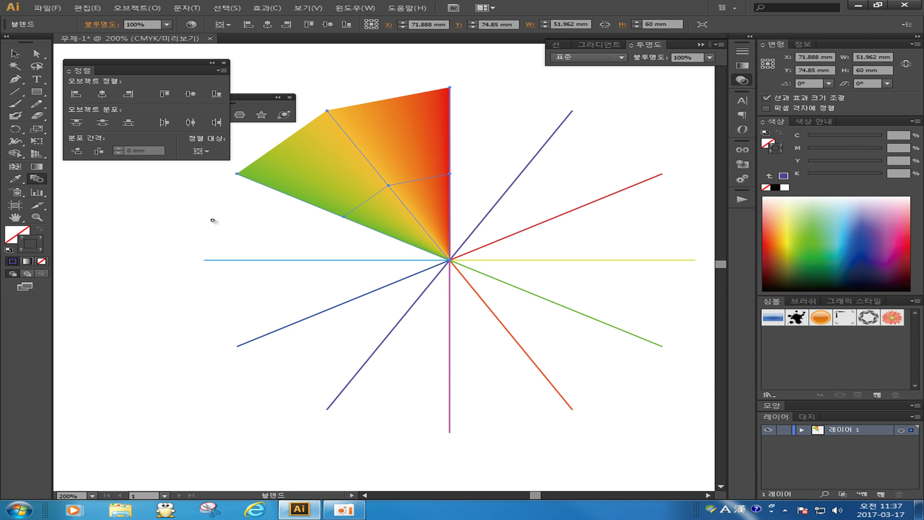
pyautogui.click(204, 260)
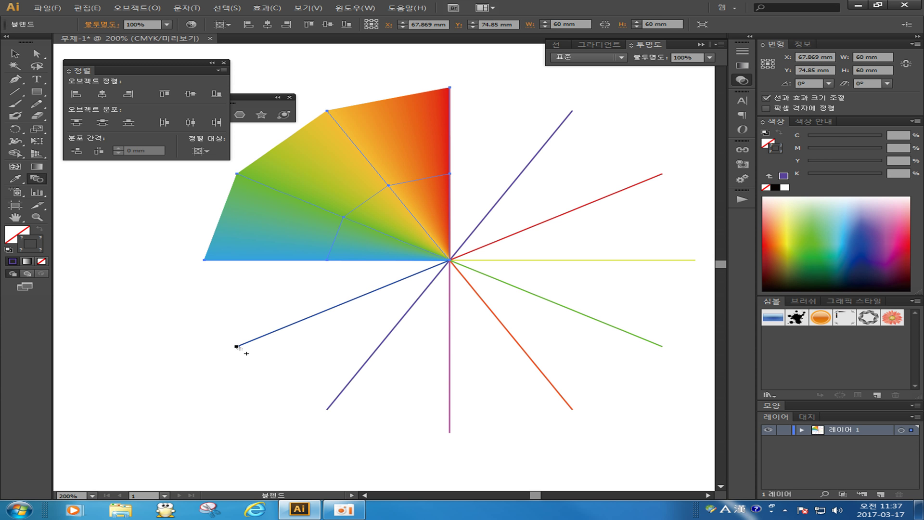
pyautogui.click(237, 347)
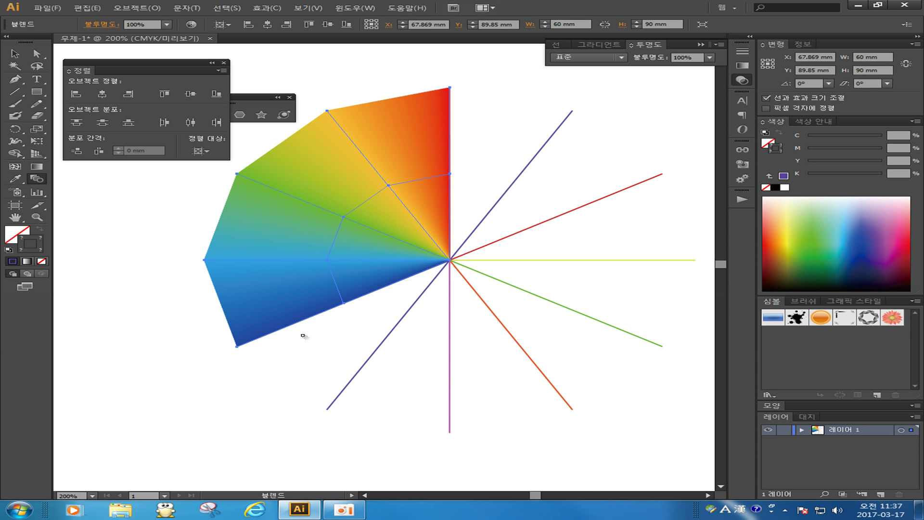
pyautogui.click(327, 410)
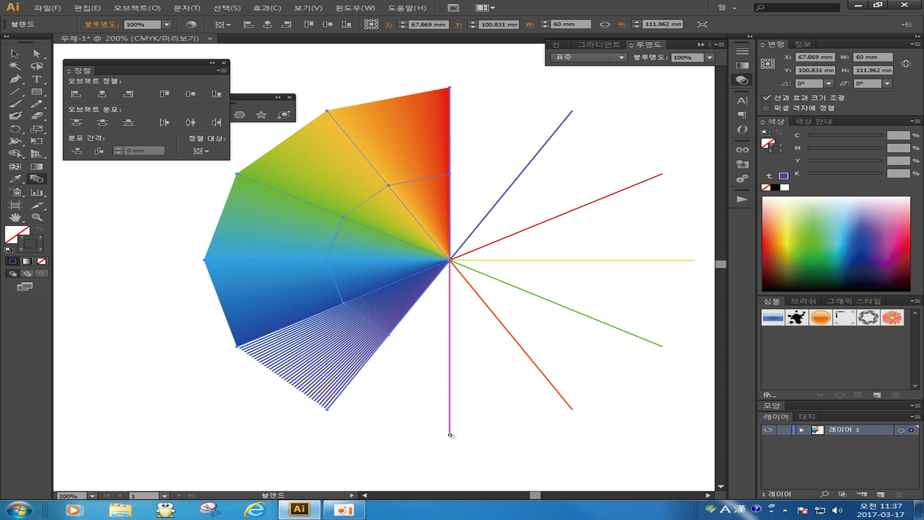
pyautogui.click(449, 432)
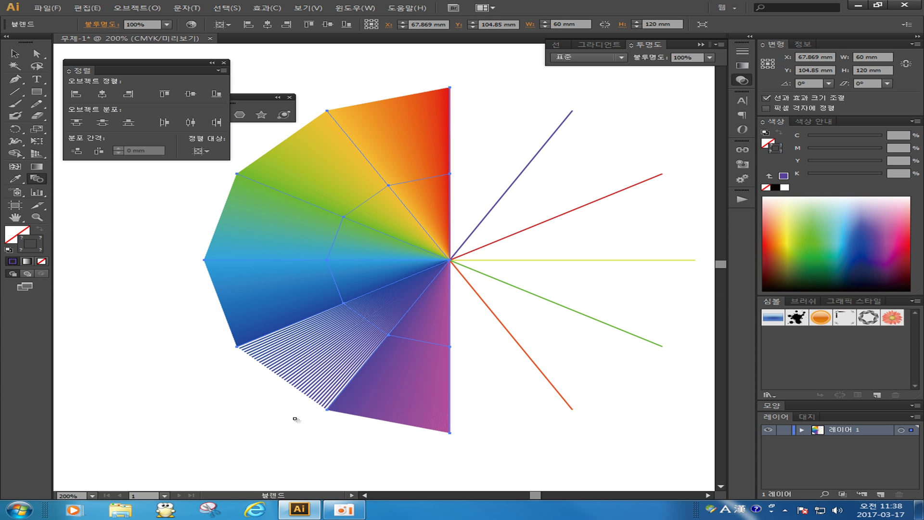
# Step: Continue the blend counterclockwise through the five right-side spokes and close it at the red top spoke
pyautogui.click(572, 410)
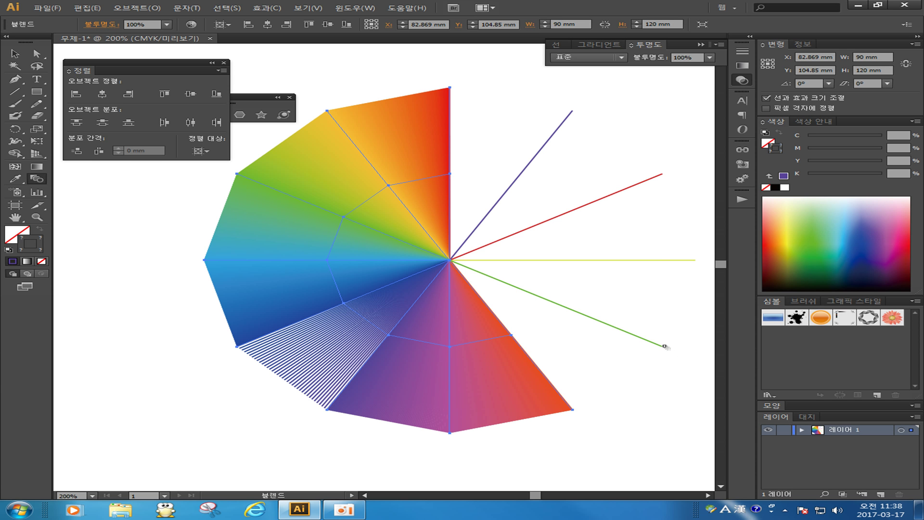
pyautogui.click(663, 347)
pyautogui.click(695, 259)
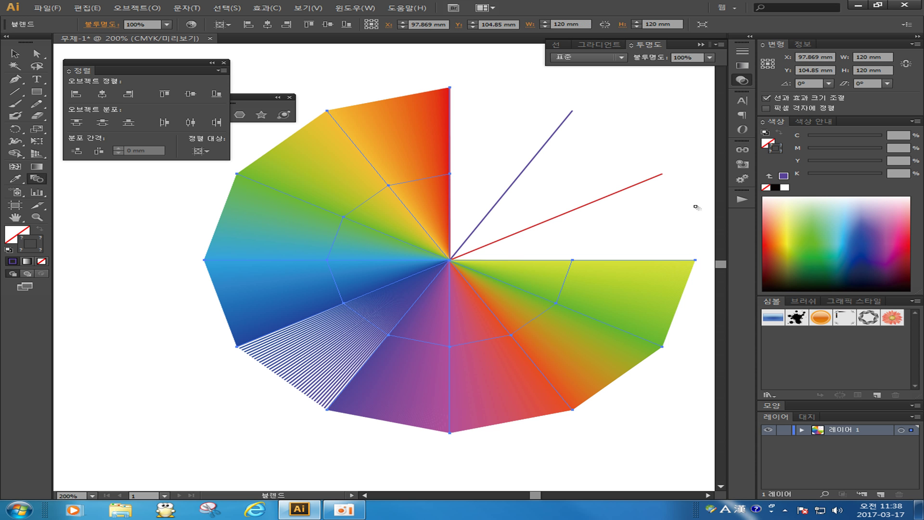
pyautogui.click(663, 175)
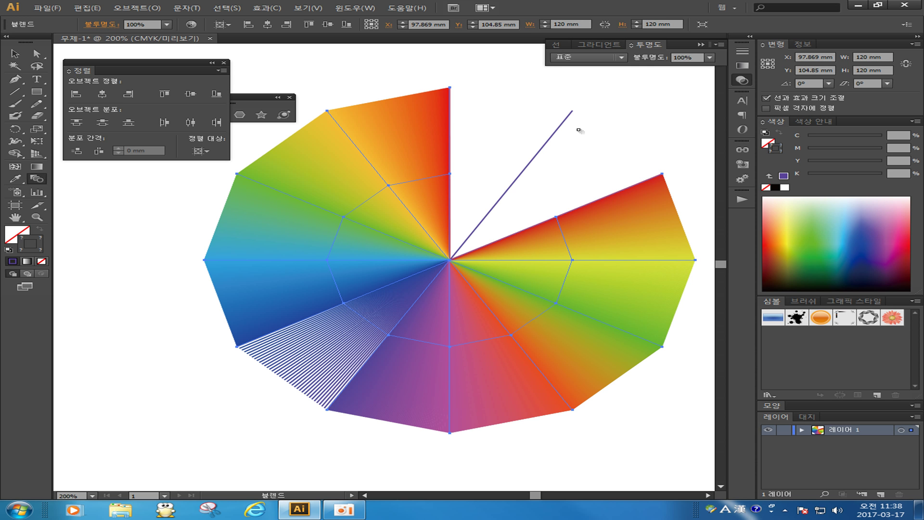
pyautogui.click(572, 112)
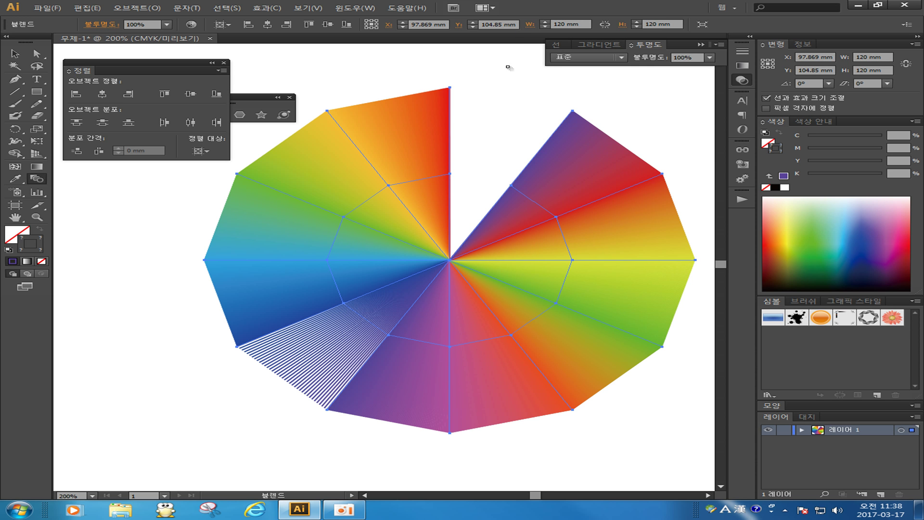
pyautogui.click(450, 88)
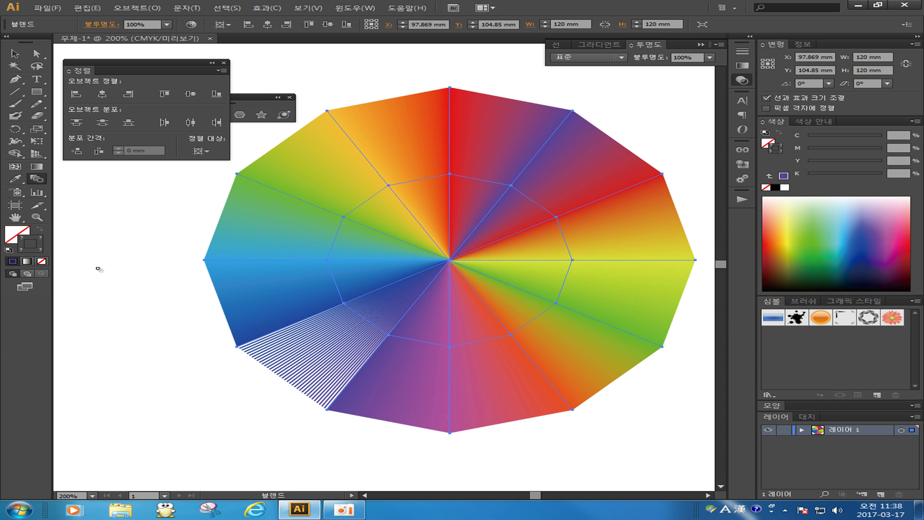
# Step: Set the blend's spacing to Specified Steps with 100 steps and turn on the preview
pyautogui.doubleClick(38, 180)
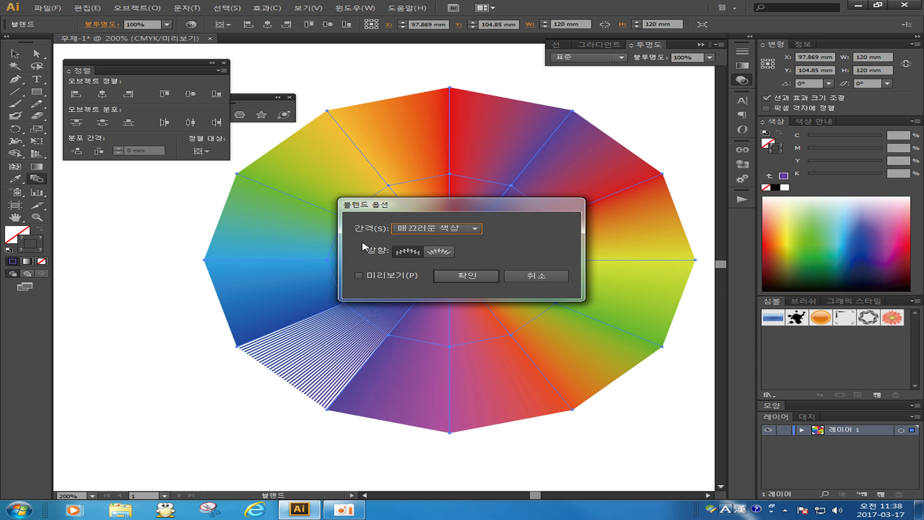
pyautogui.click(429, 230)
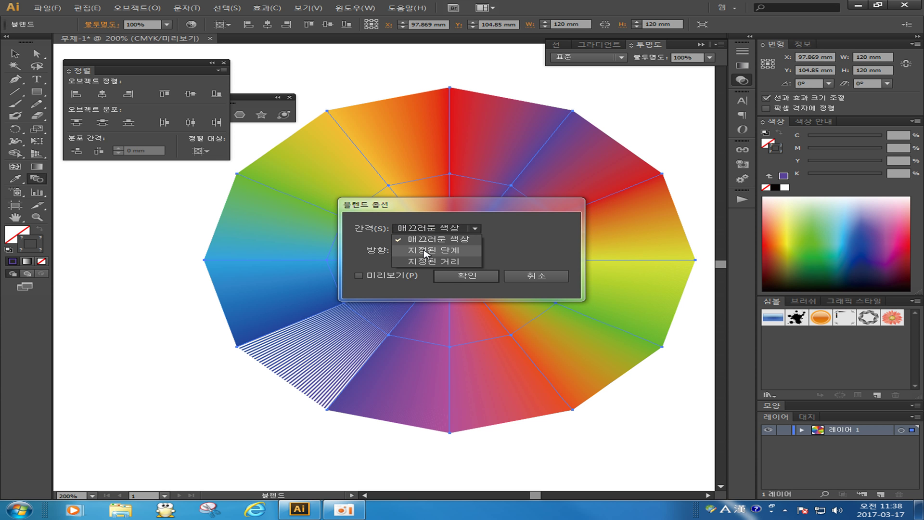
pyautogui.click(424, 251)
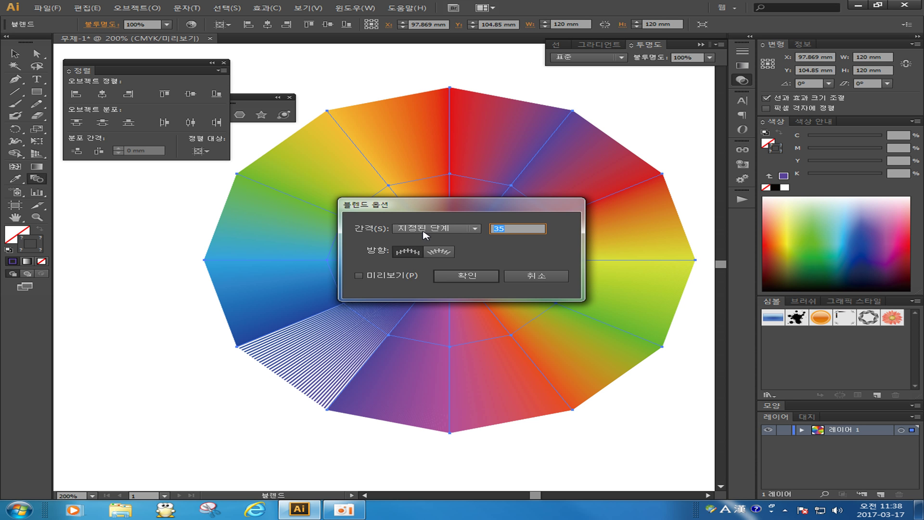
pyautogui.click(506, 231)
pyautogui.moveTo(506, 231); pyautogui.dragTo(487, 234)
pyautogui.write('100')
pyautogui.click(385, 278)
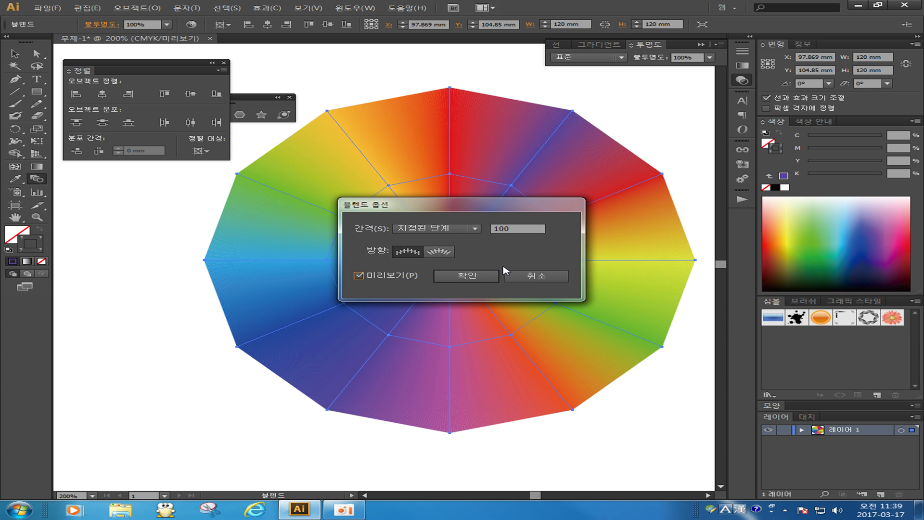
pyautogui.click(460, 277)
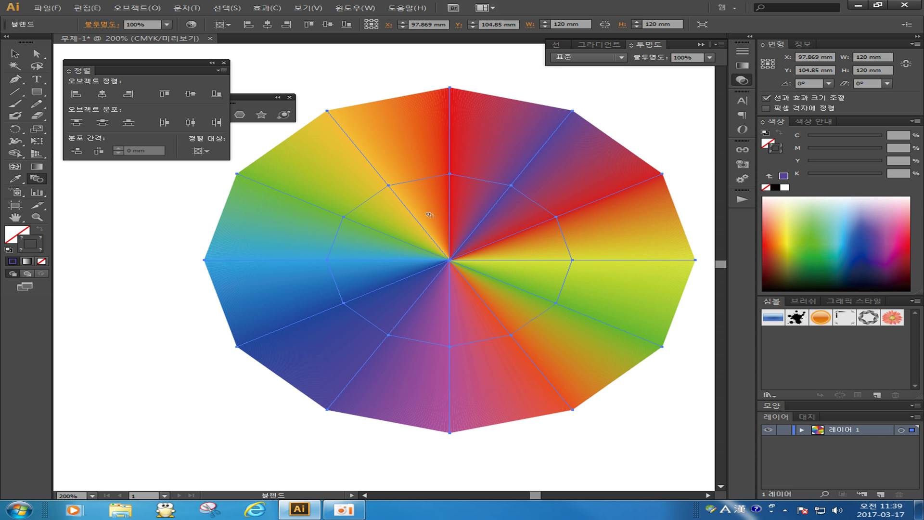
# Step: Create a circle 120 mm wide and 120 mm high over the blended color wheel with the Ellipse tool
pyautogui.moveTo(42, 91); pyautogui.dragTo(94, 121)
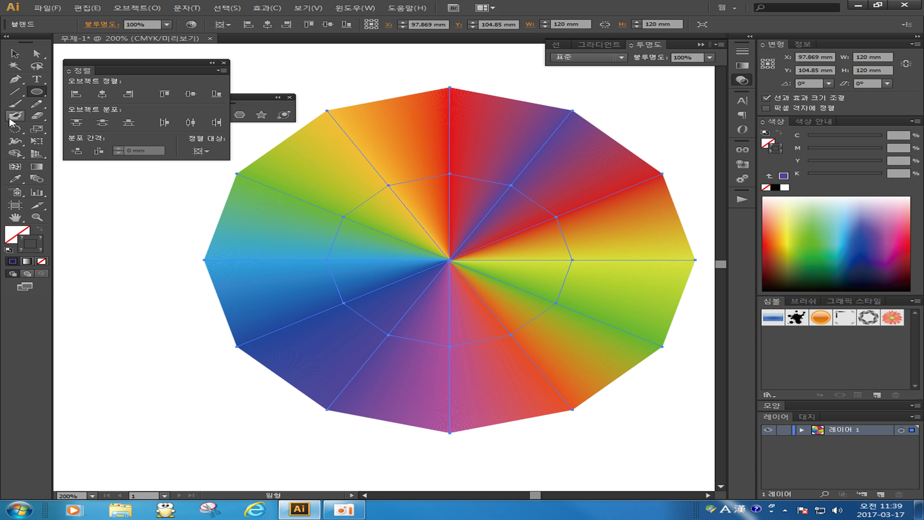
pyautogui.moveTo(37, 93); pyautogui.dragTo(89, 116)
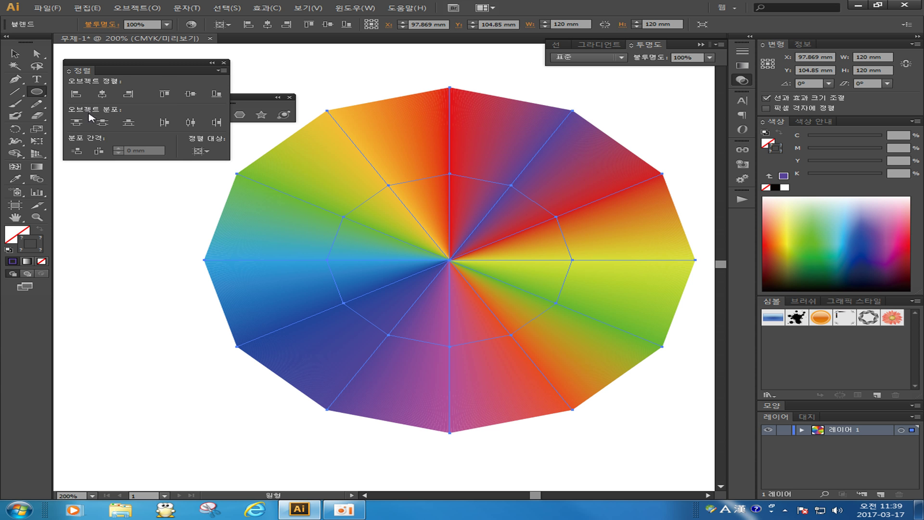
pyautogui.click(356, 210)
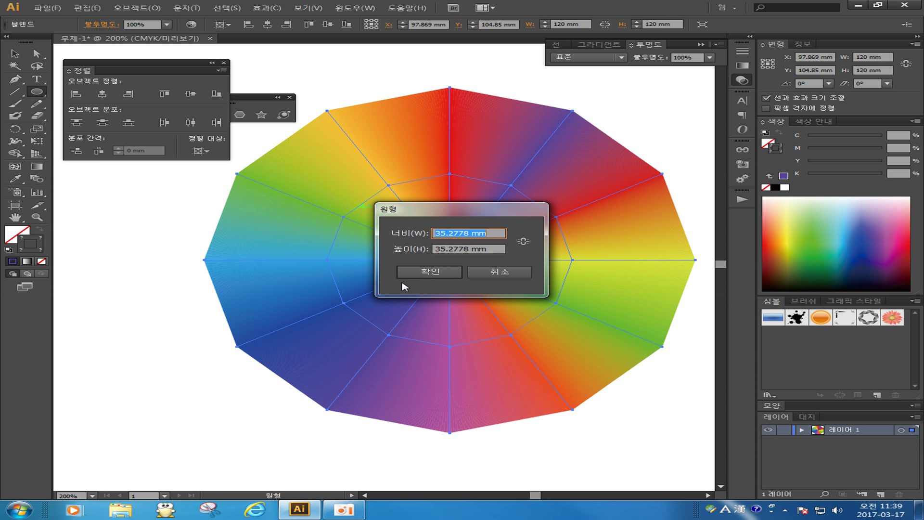
pyautogui.write('120')
pyautogui.press('Tab')
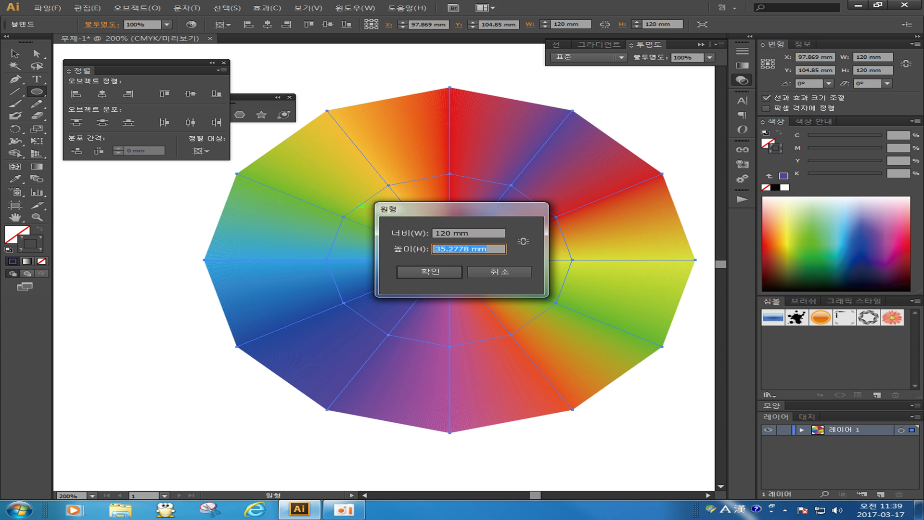
pyautogui.write('120')
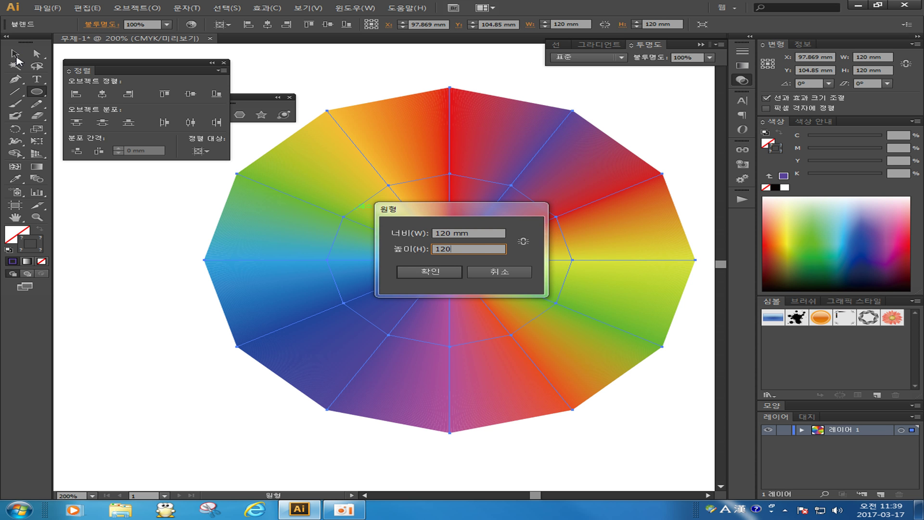
pyautogui.click(415, 273)
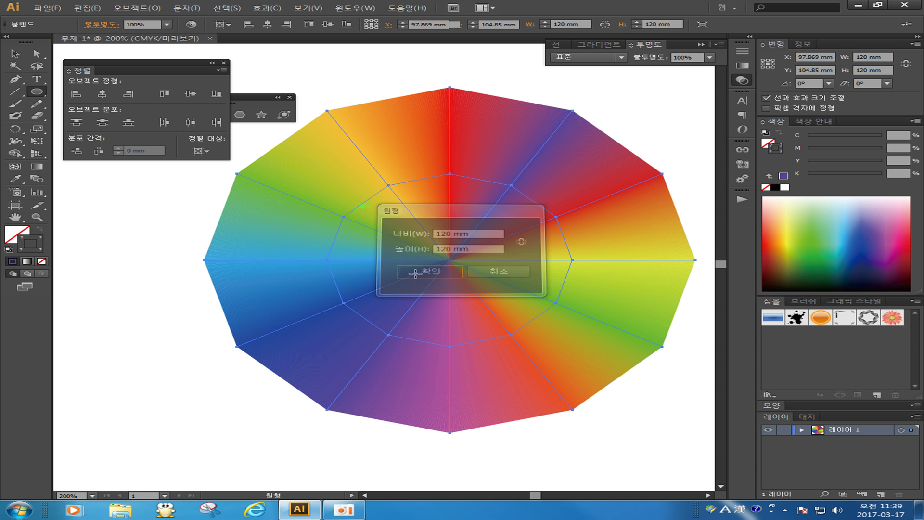
# Step: Fill the 120 mm circle temporarily to fit it exactly over the color wheel, then restore its unfilled outline
pyautogui.click(15, 53)
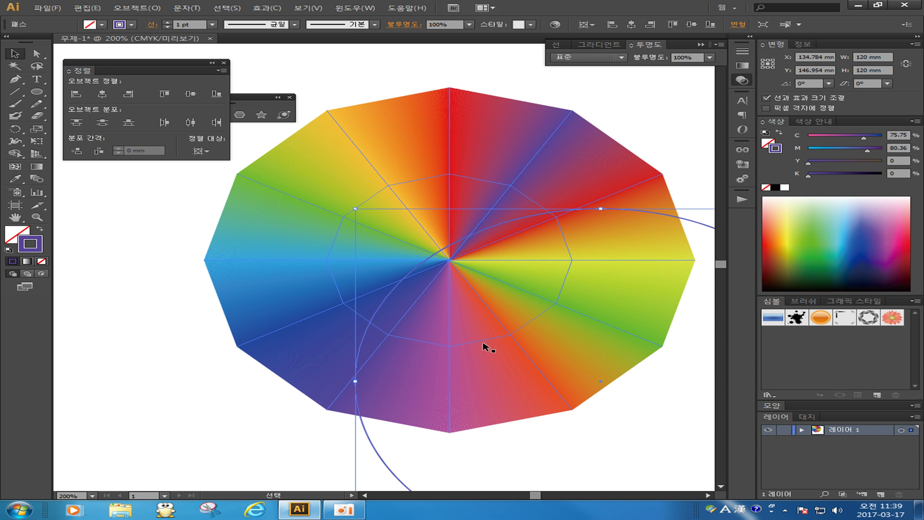
pyautogui.click(39, 230)
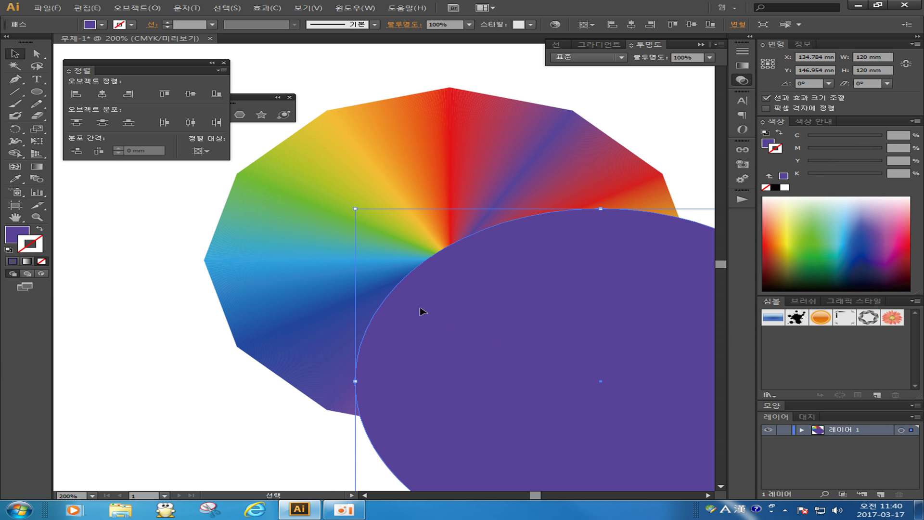
pyautogui.moveTo(422, 312); pyautogui.dragTo(406, 303)
pyautogui.moveTo(448, 366); pyautogui.dragTo(339, 256)
pyautogui.moveTo(440, 316); pyautogui.dragTo(436, 311)
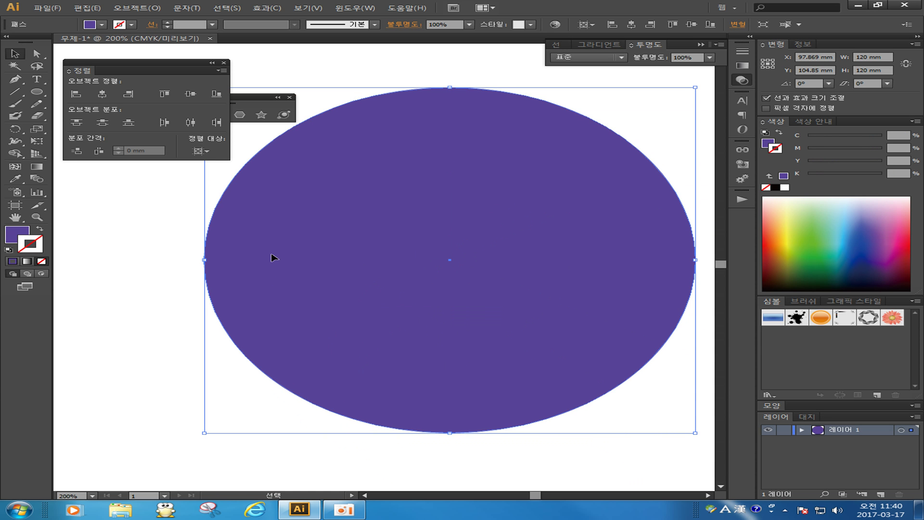
pyautogui.click(12, 240)
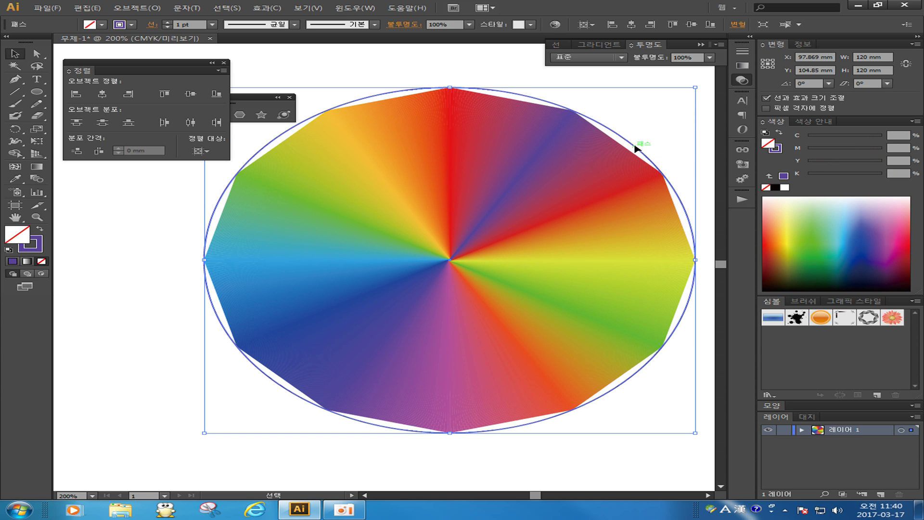
# Step: Replace the 120 mm circle with a new circle 100 mm wide and 100 mm high over the color wheel
pyautogui.press('Delete')
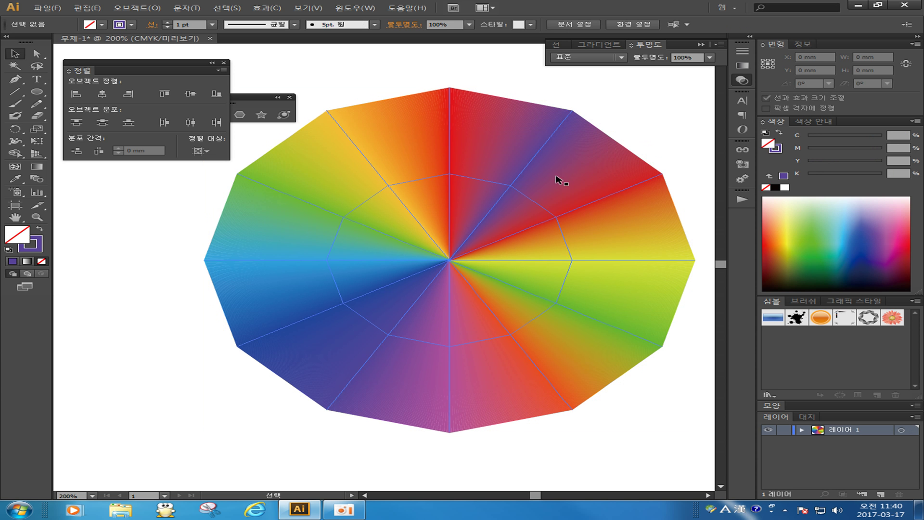
pyautogui.click(42, 89)
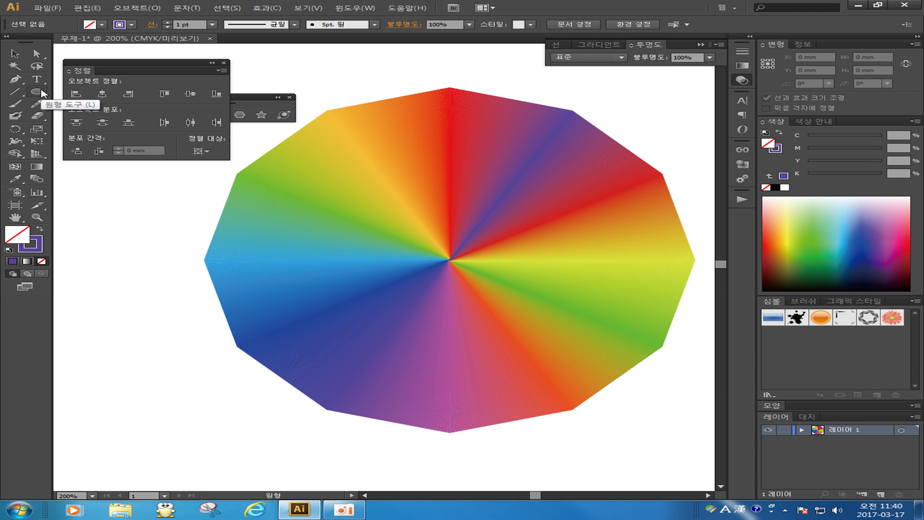
pyautogui.click(380, 220)
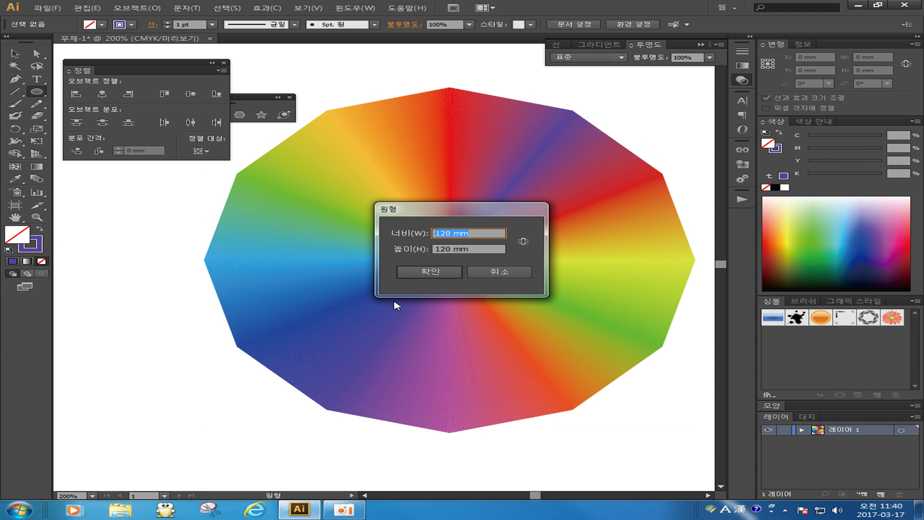
pyautogui.write('100')
pyautogui.press('Tab')
pyautogui.write('10')
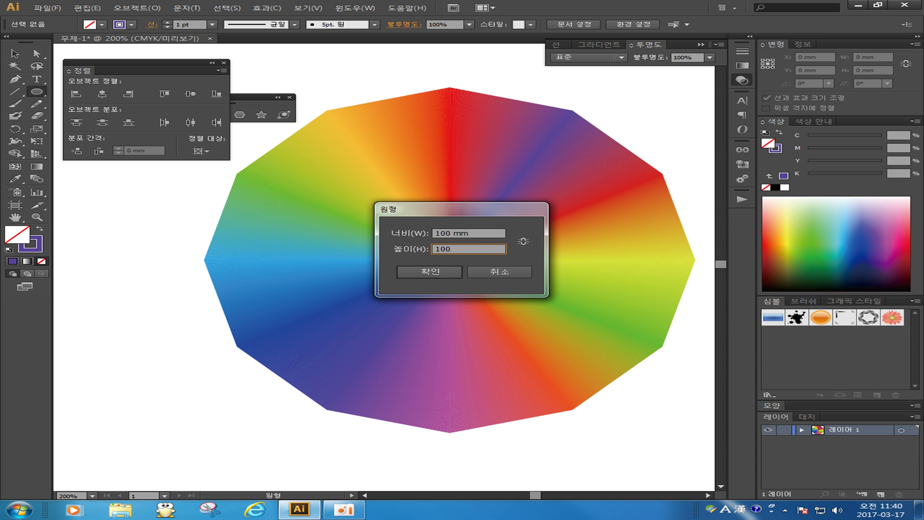
pyautogui.press('Return')
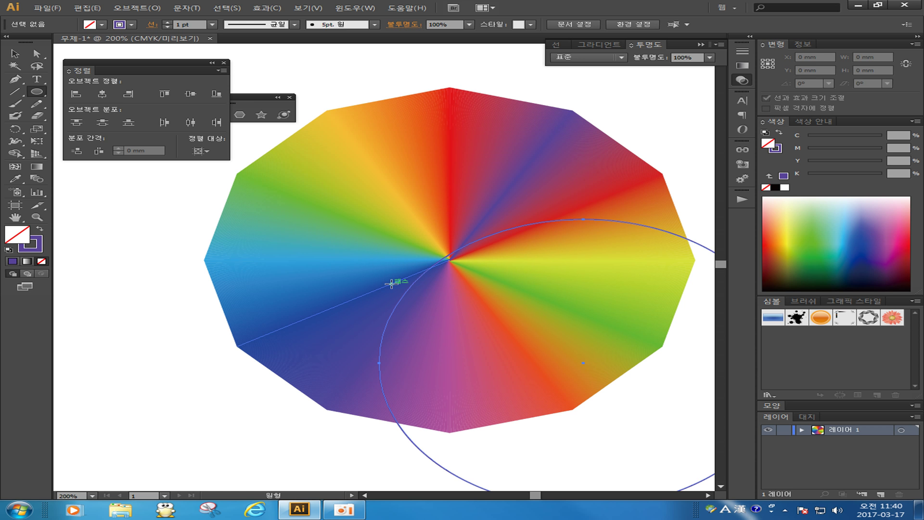
# Step: Align the centers of the 100 mm circle and the color wheel horizontally and vertically, and move both up together
pyautogui.click(11, 56)
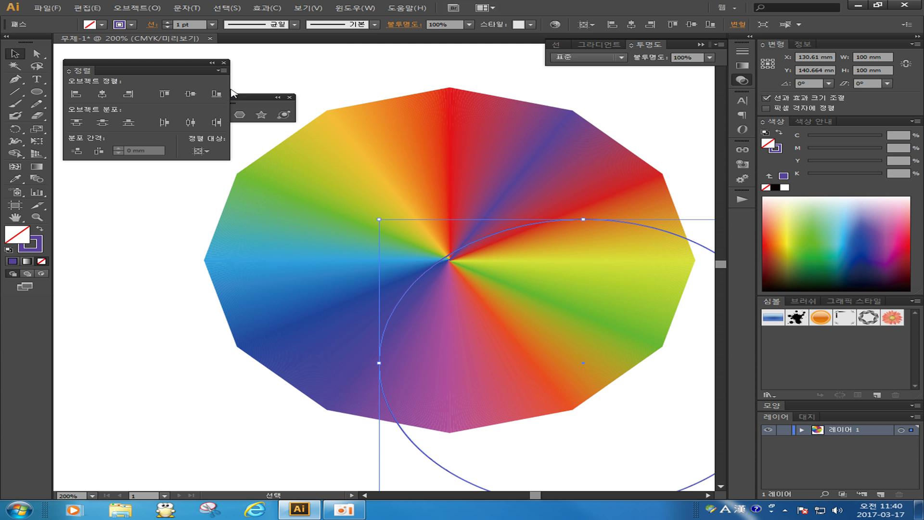
pyautogui.moveTo(340, 83); pyautogui.dragTo(569, 305)
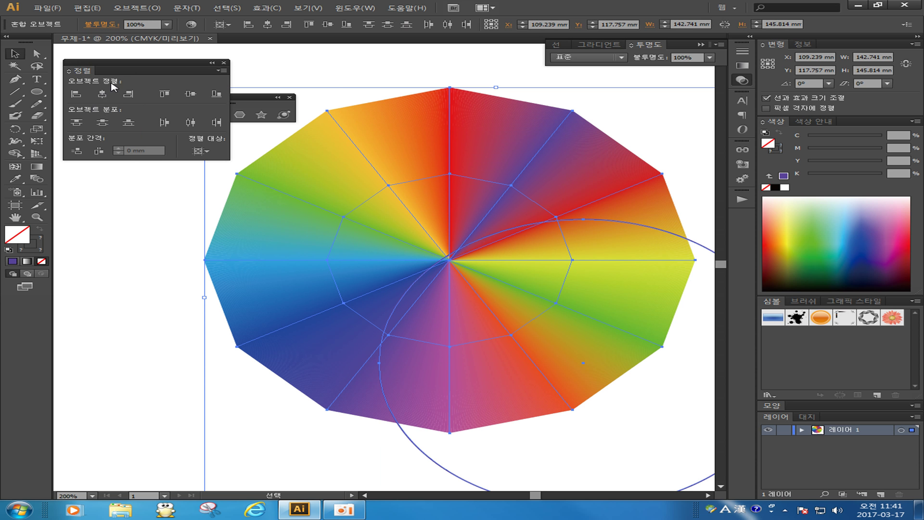
pyautogui.click(352, 10)
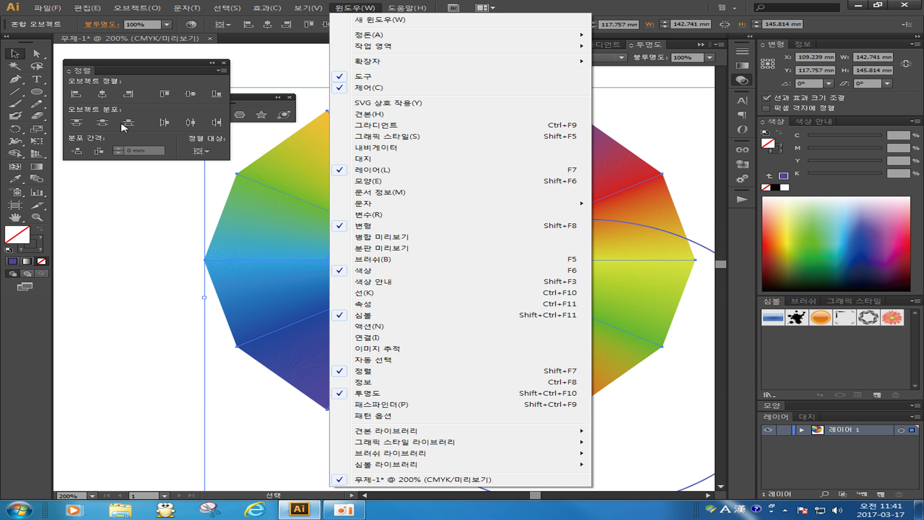
pyautogui.click(87, 82)
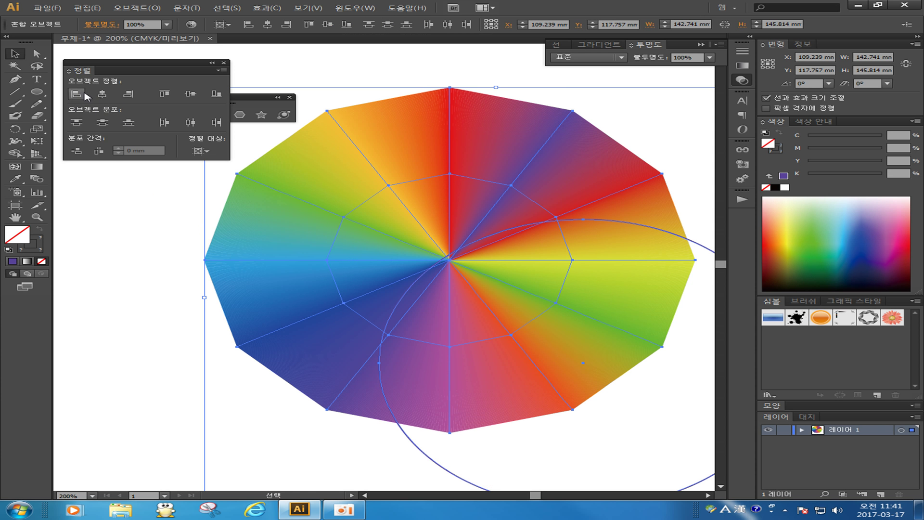
pyautogui.click(103, 95)
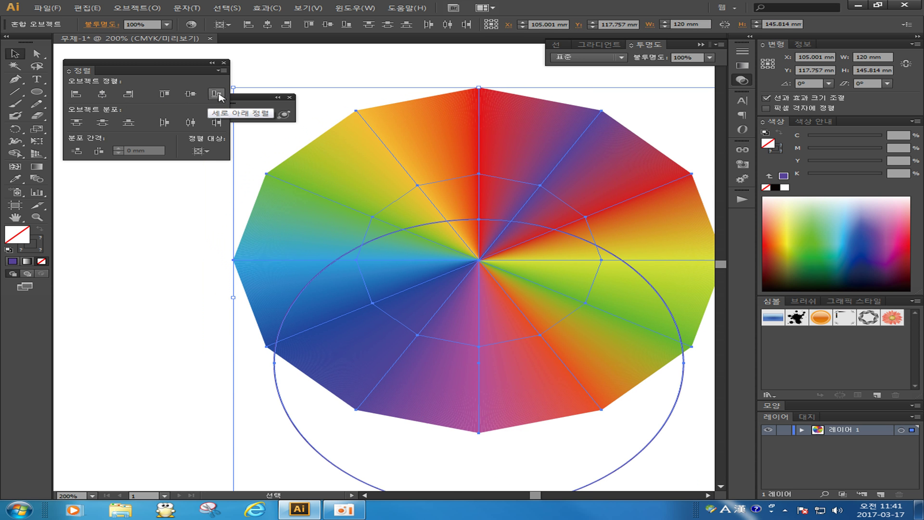
pyautogui.click(191, 94)
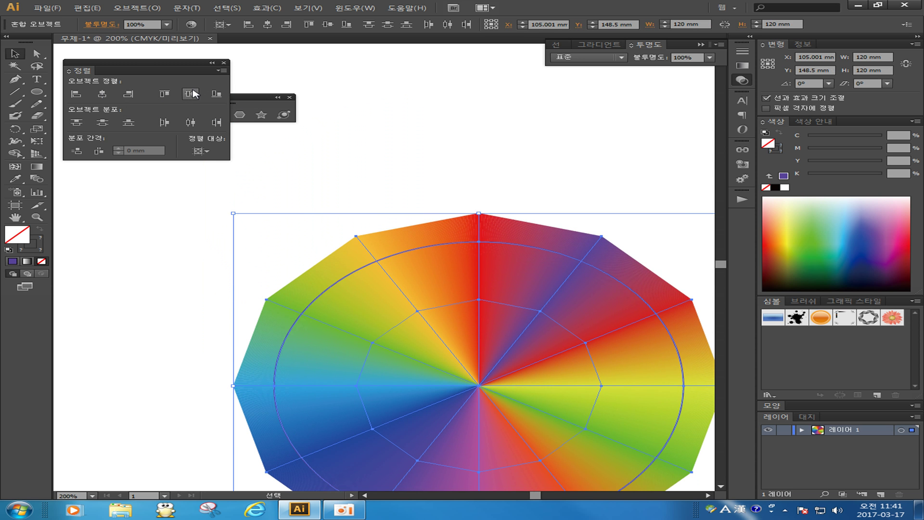
pyautogui.moveTo(542, 369); pyautogui.dragTo(548, 278)
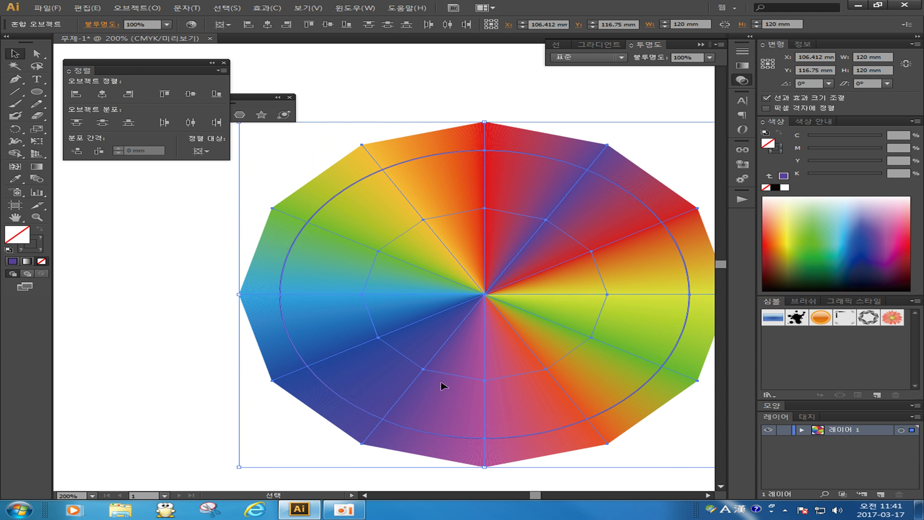
# Step: Clip the color wheel to the 100 mm circle with a clipping mask and shift the round wheel slightly up and left
pyautogui.click(224, 454)
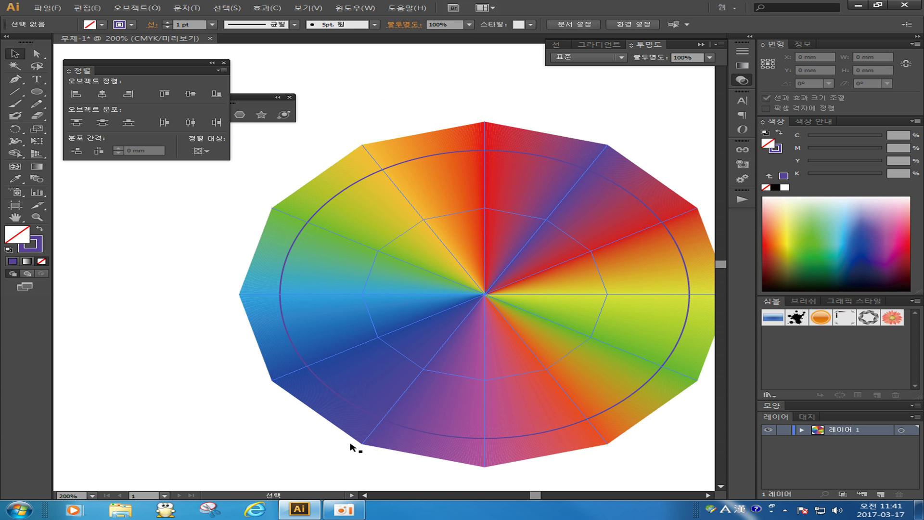
pyautogui.moveTo(307, 466); pyautogui.dragTo(464, 385)
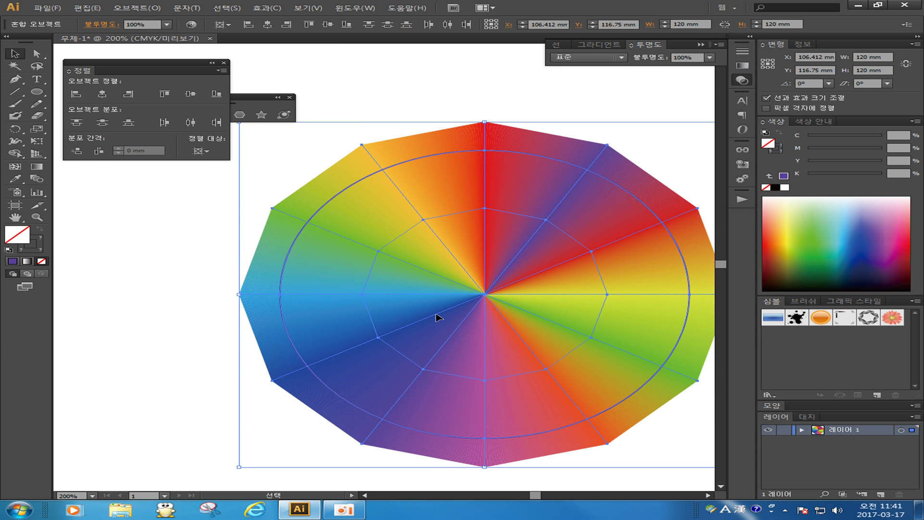
pyautogui.click(137, 9)
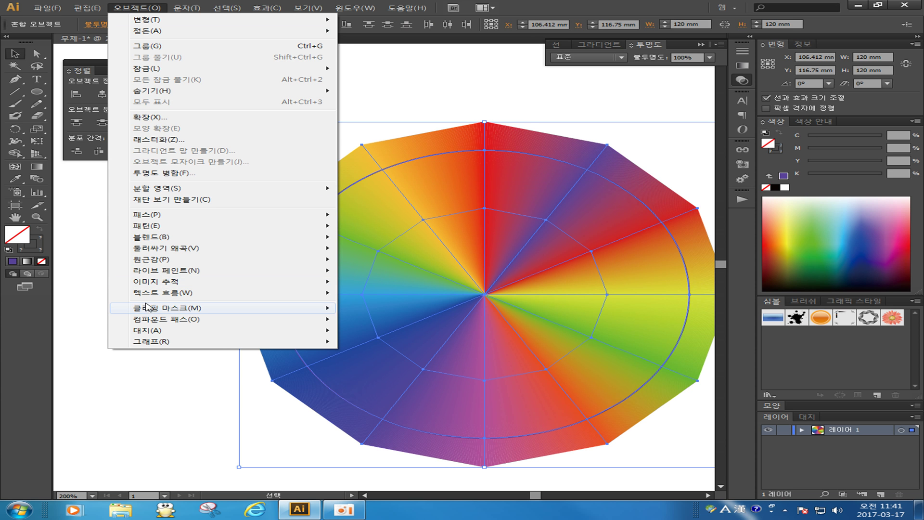
pyautogui.moveTo(154, 314)
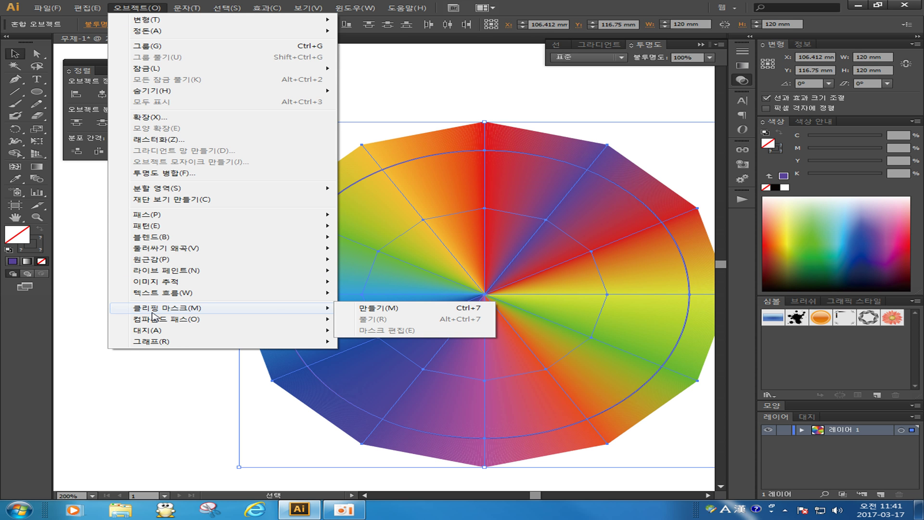
pyautogui.click(344, 311)
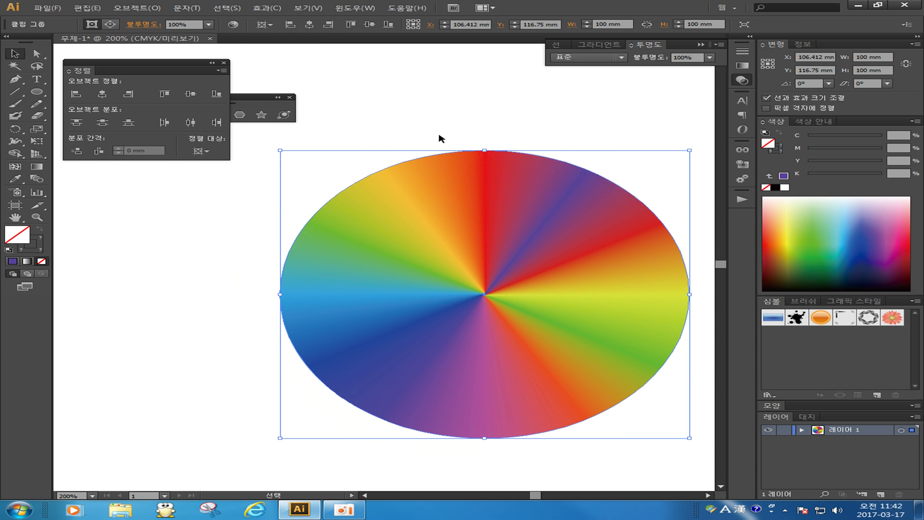
pyautogui.click(438, 114)
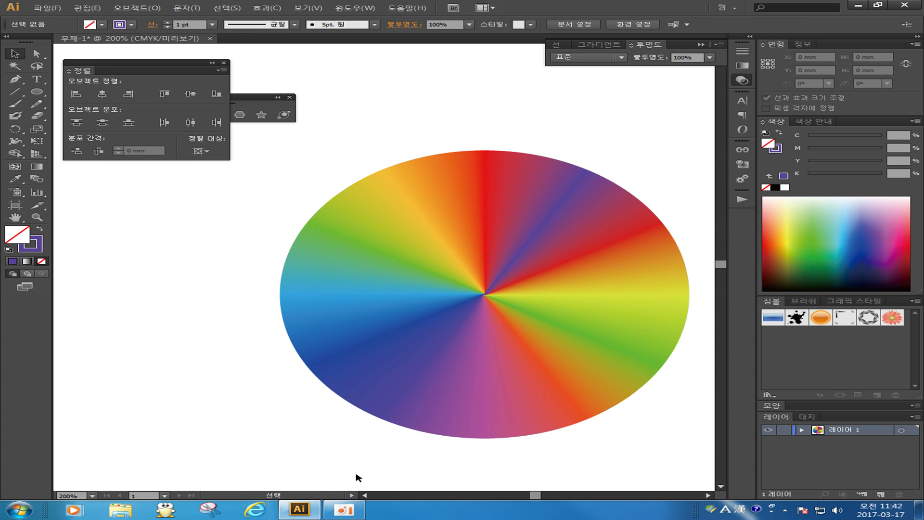
pyautogui.moveTo(428, 413); pyautogui.dragTo(409, 419)
pyautogui.click(324, 478)
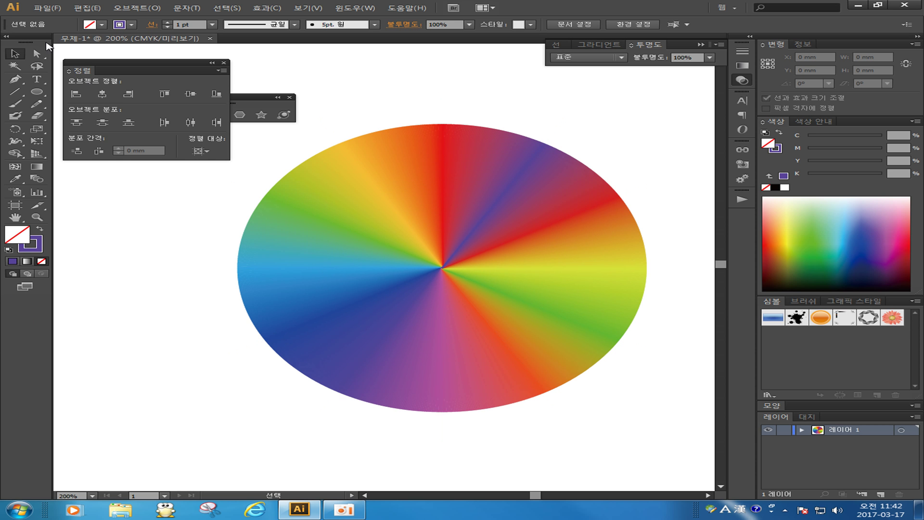
# Step: Create another circle 100 mm wide and 100 mm high, starting just left of the artboard beside the color wheel
pyautogui.click(37, 92)
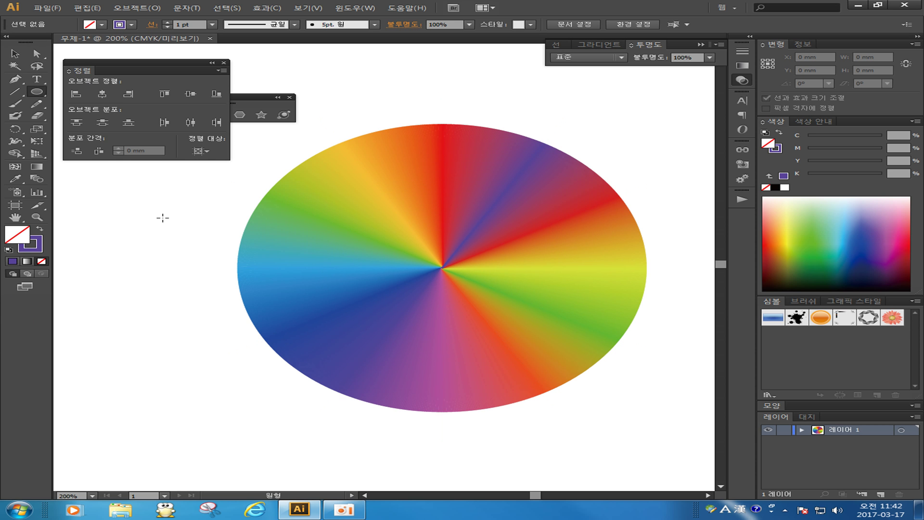
pyautogui.press('space')
pyautogui.moveTo(226, 249); pyautogui.dragTo(409, 248)
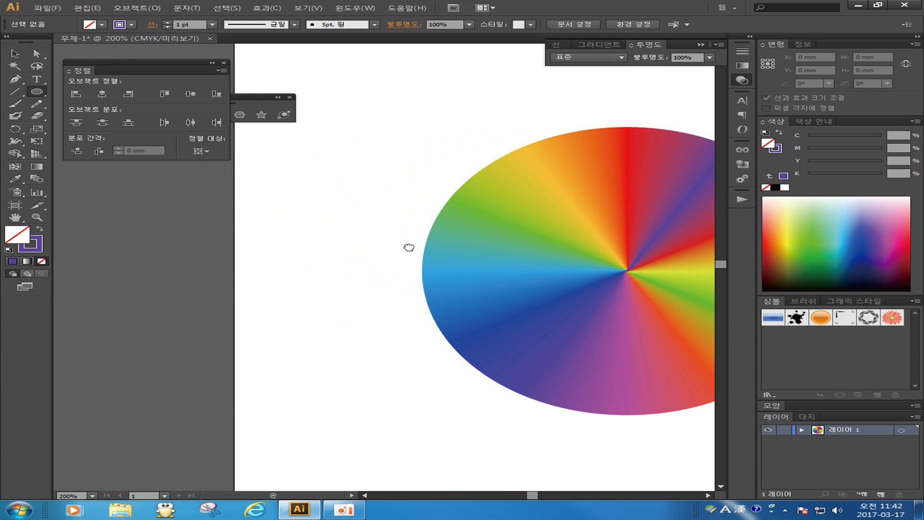
pyautogui.click(220, 247)
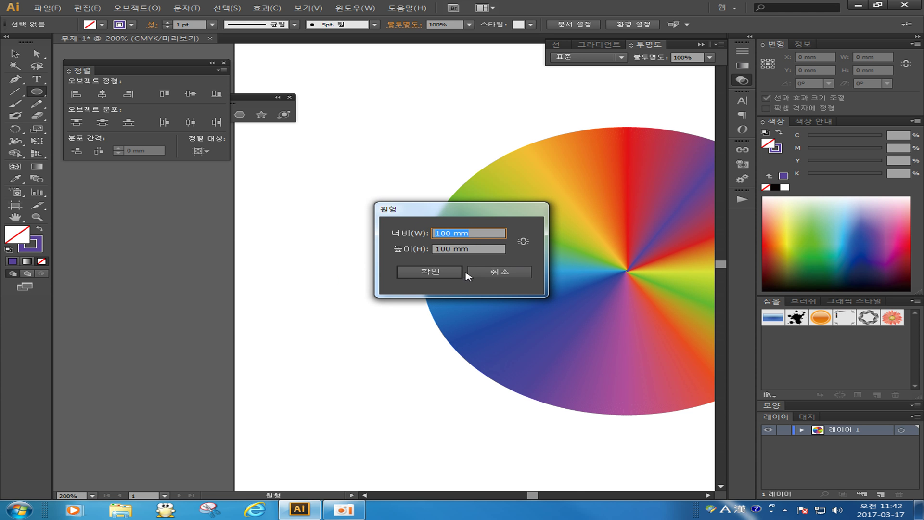
pyautogui.click(411, 272)
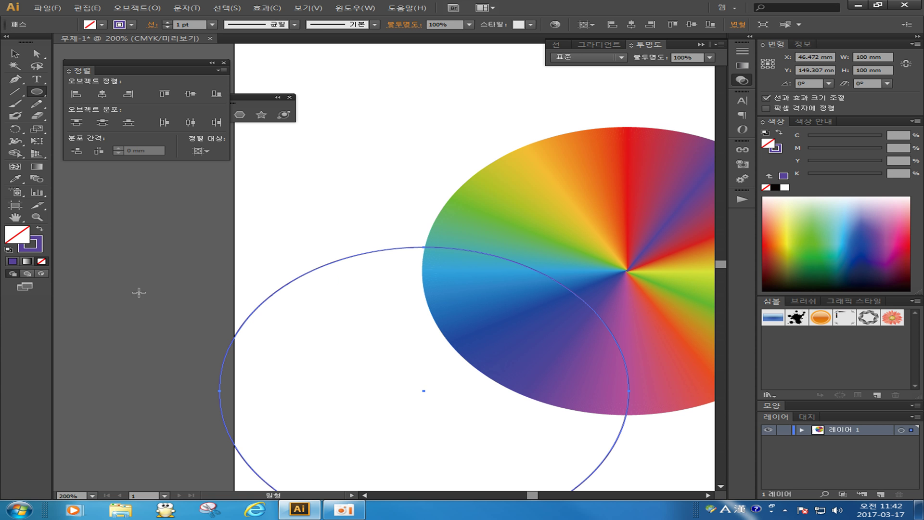
# Step: Create a circle 30 mm wide and 30 mm high inside the new 100 mm circle
pyautogui.click(325, 343)
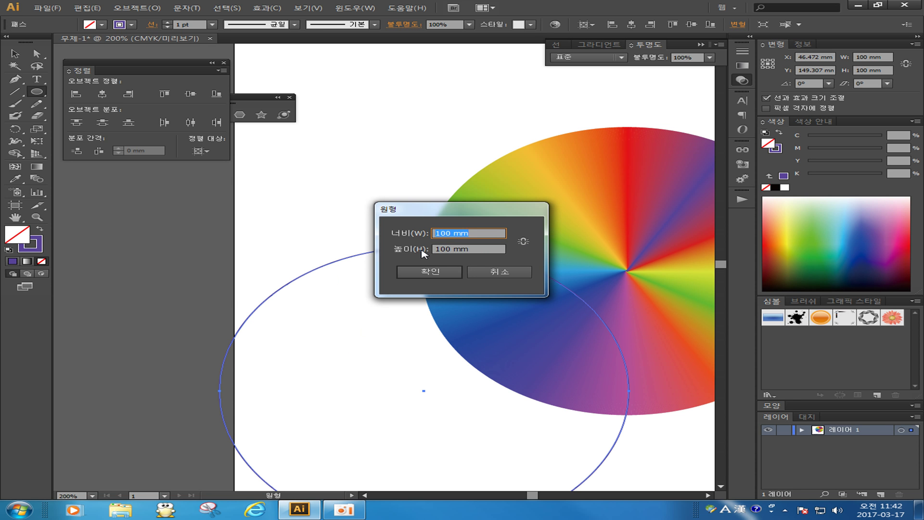
pyautogui.write('30')
pyautogui.press('Tab')
pyautogui.write('30')
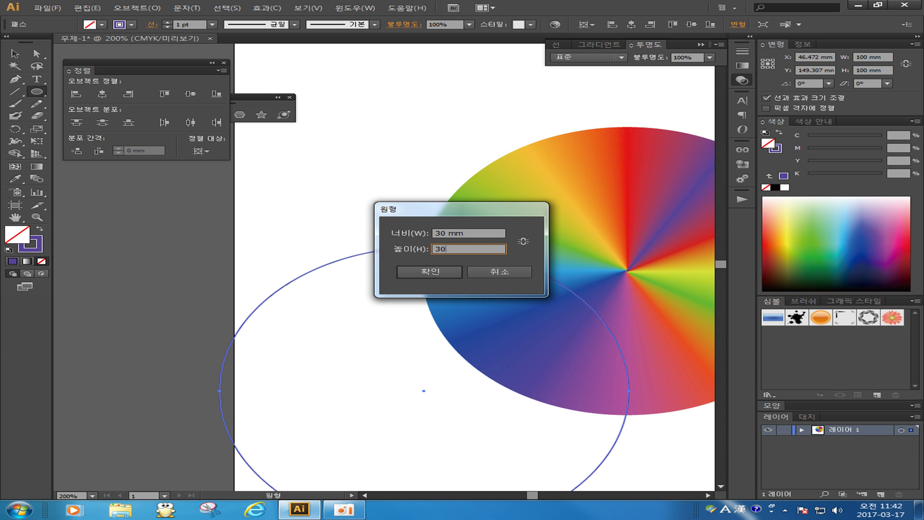
pyautogui.press('Return')
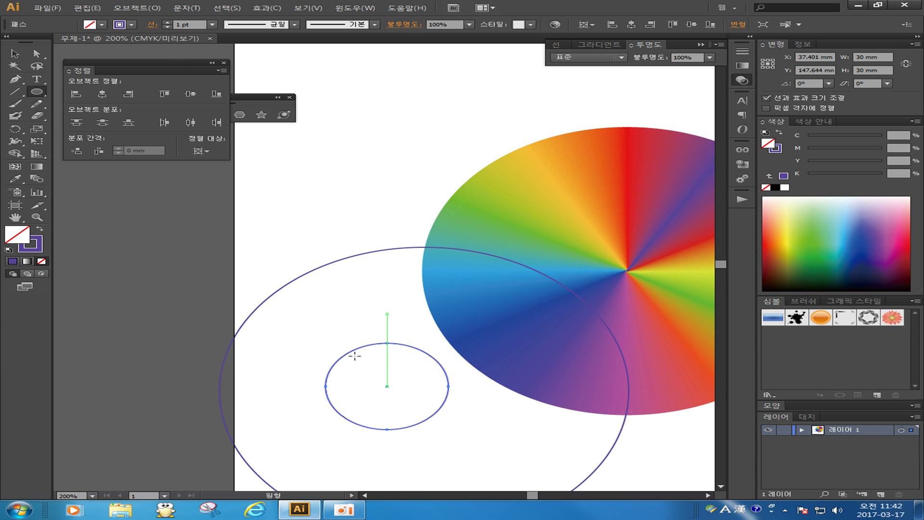
# Step: Align the centers of the 100 mm and 30 mm circles horizontally and vertically, and move both up and left of the wheel
pyautogui.click(14, 52)
pyautogui.moveTo(220, 287); pyautogui.dragTo(355, 389)
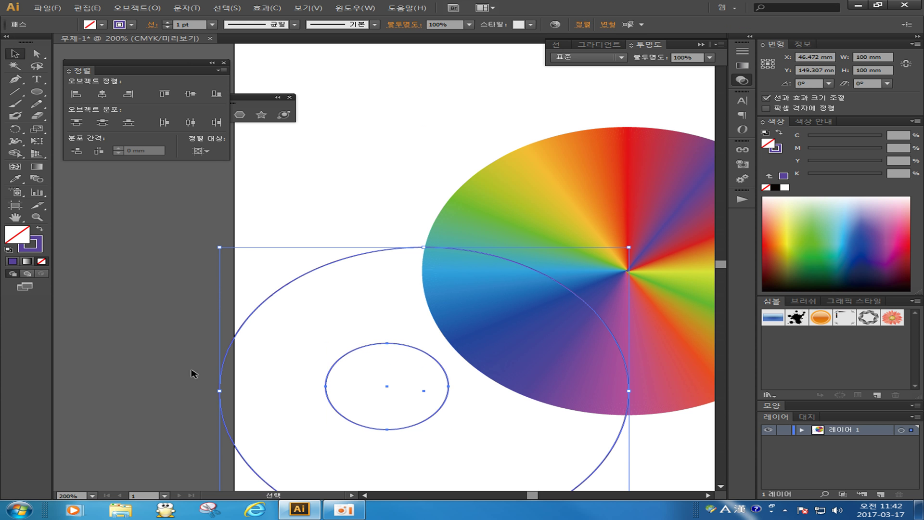
pyautogui.click(101, 94)
pyautogui.click(190, 94)
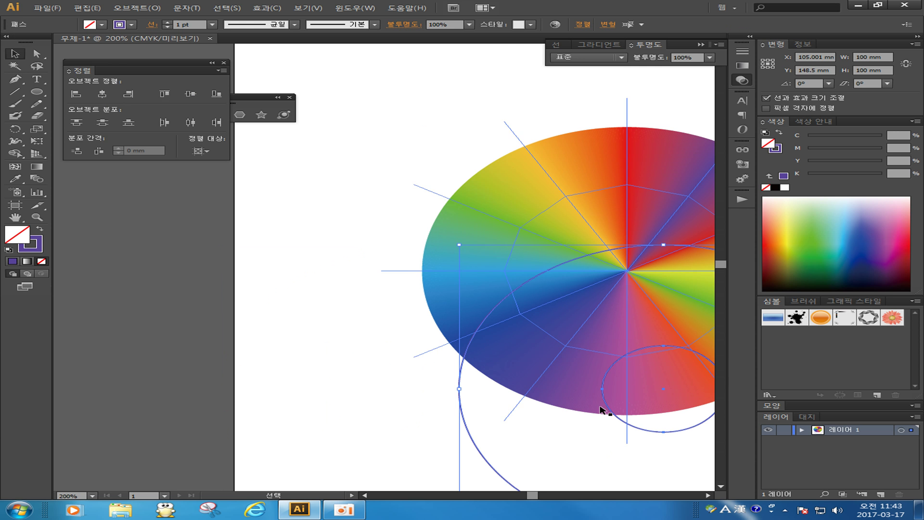
pyautogui.moveTo(607, 408); pyautogui.dragTo(316, 295)
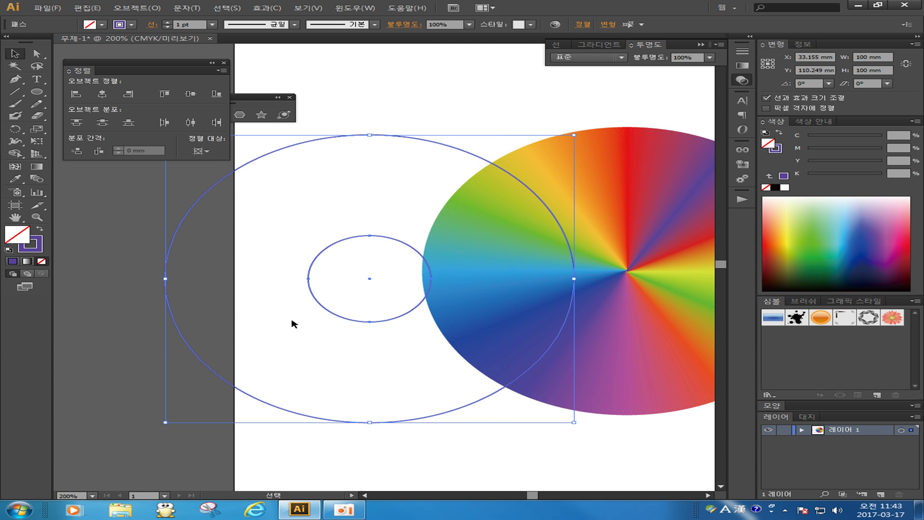
# Step: Shift the 30 mm circle down and left, set alignment to the selection, and align both circles' centers horizontally and vertically
pyautogui.click(340, 324)
pyautogui.moveTo(354, 324); pyautogui.dragTo(337, 351)
pyautogui.moveTo(175, 396); pyautogui.dragTo(331, 336)
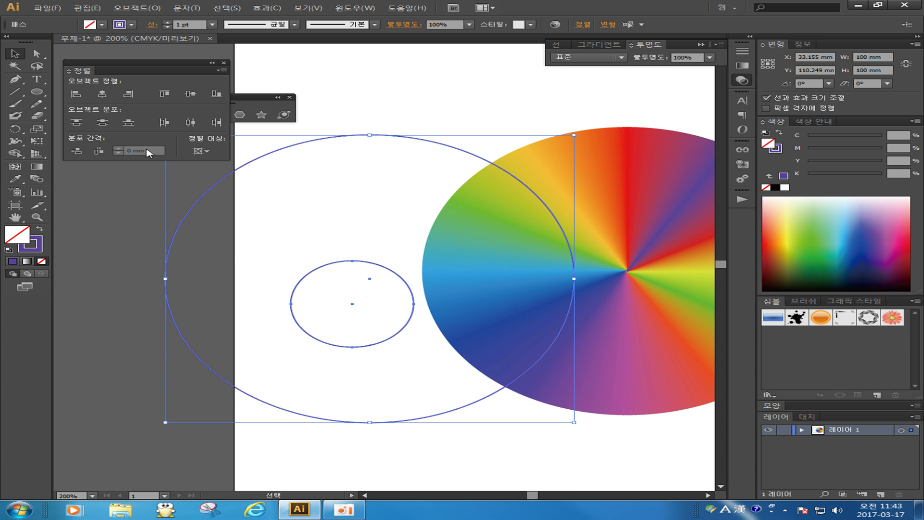
pyautogui.click(197, 152)
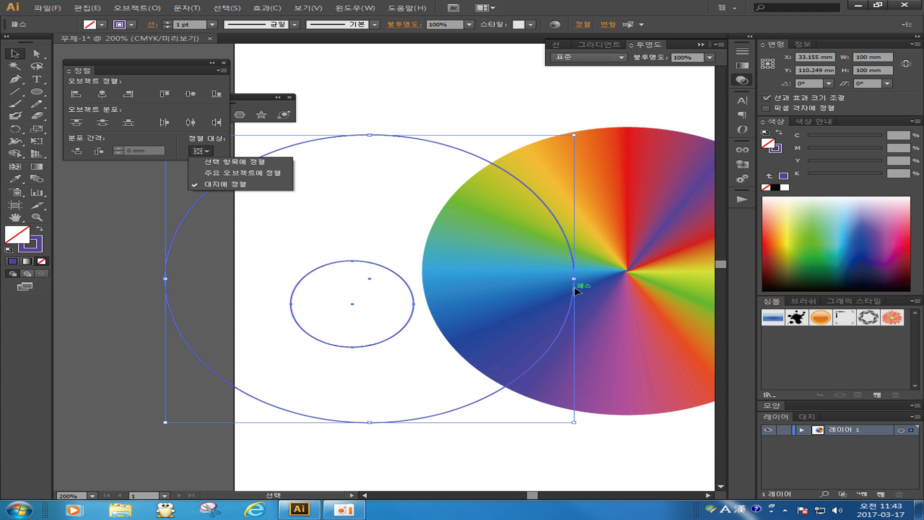
pyautogui.click(229, 161)
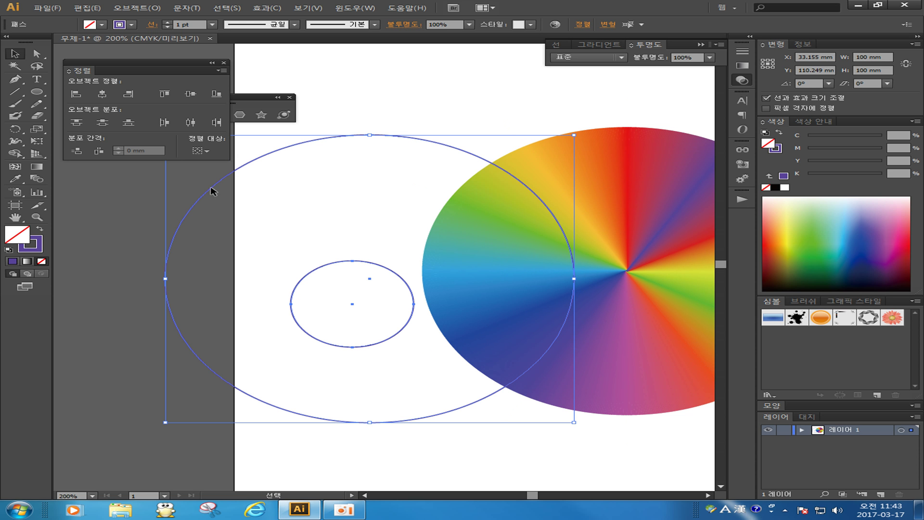
pyautogui.click(101, 95)
pyautogui.click(190, 94)
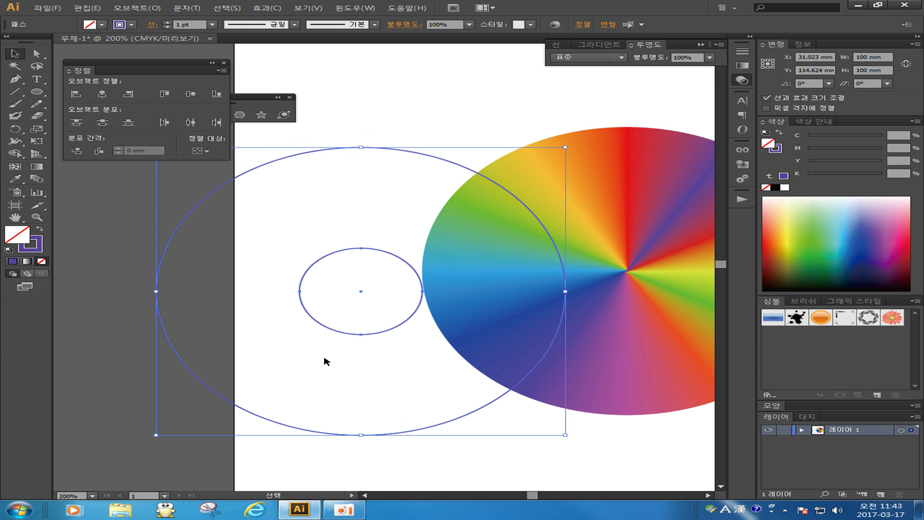
# Step: Swap the 30 mm circle's fill and stroke, and set its fill to light purple B3A1FF
pyautogui.click(210, 439)
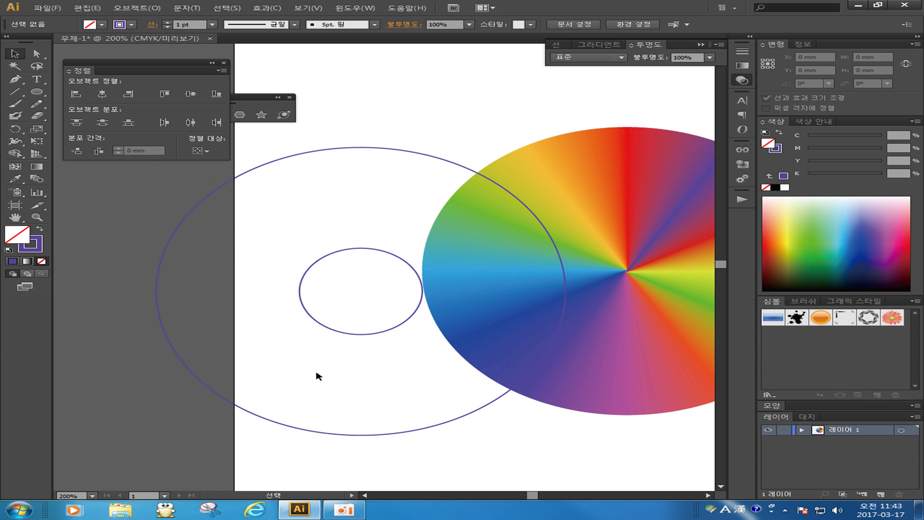
pyautogui.click(350, 335)
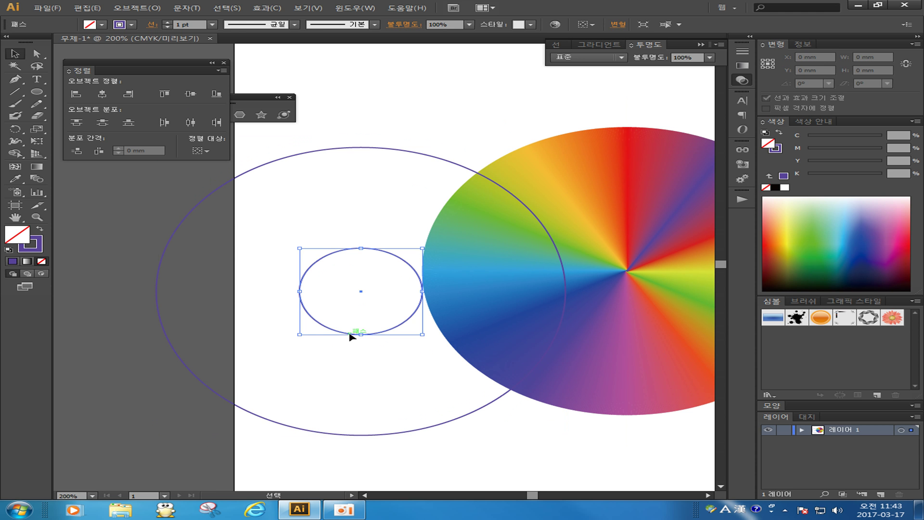
pyautogui.click(41, 230)
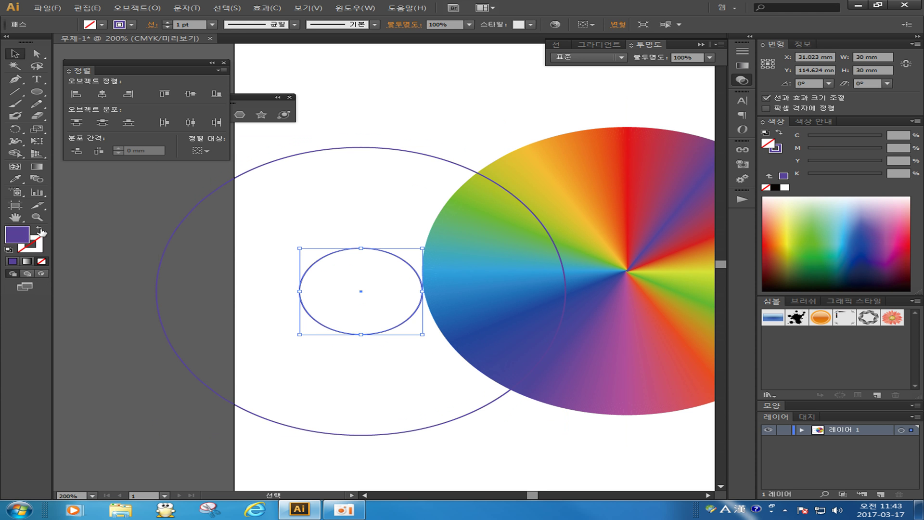
pyautogui.doubleClick(14, 238)
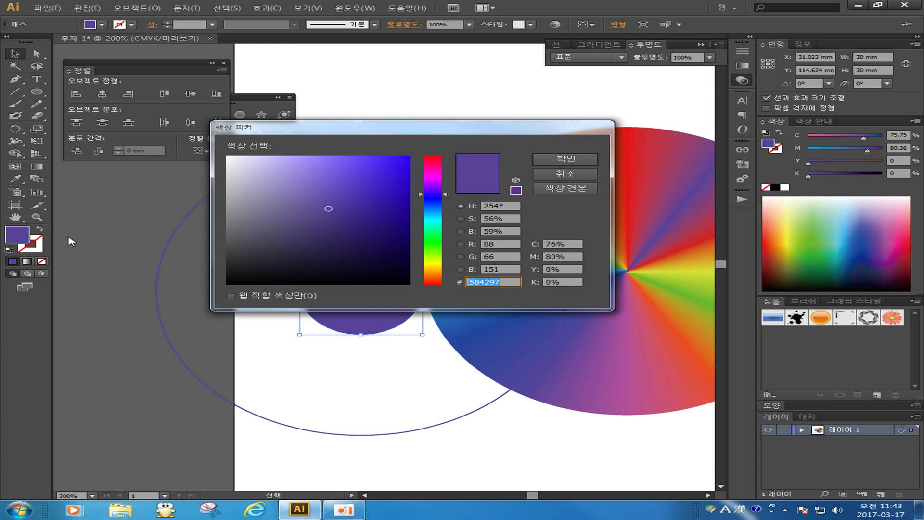
pyautogui.moveTo(323, 206)
pyautogui.mouseDown()
pyautogui.moveTo(336, 175)
pyautogui.moveTo(320, 155)
pyautogui.moveTo(293, 156)
pyautogui.mouseUp()
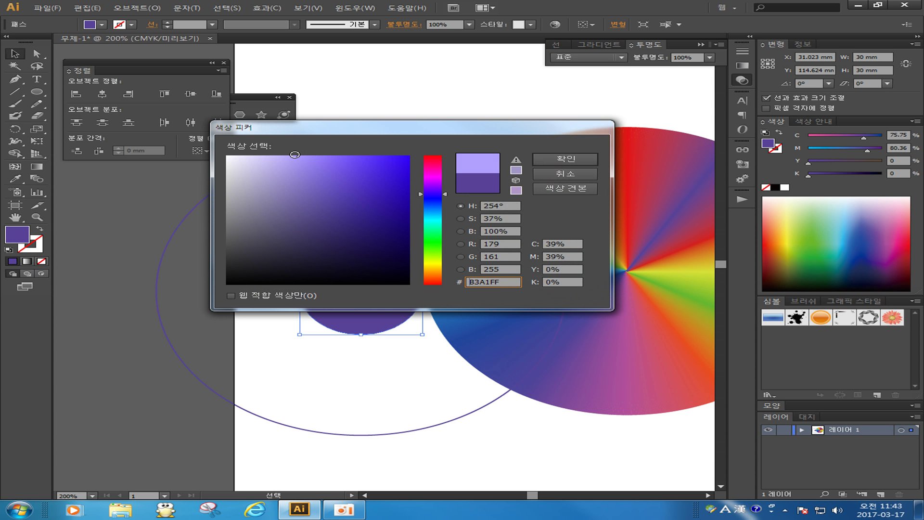
pyautogui.click(554, 167)
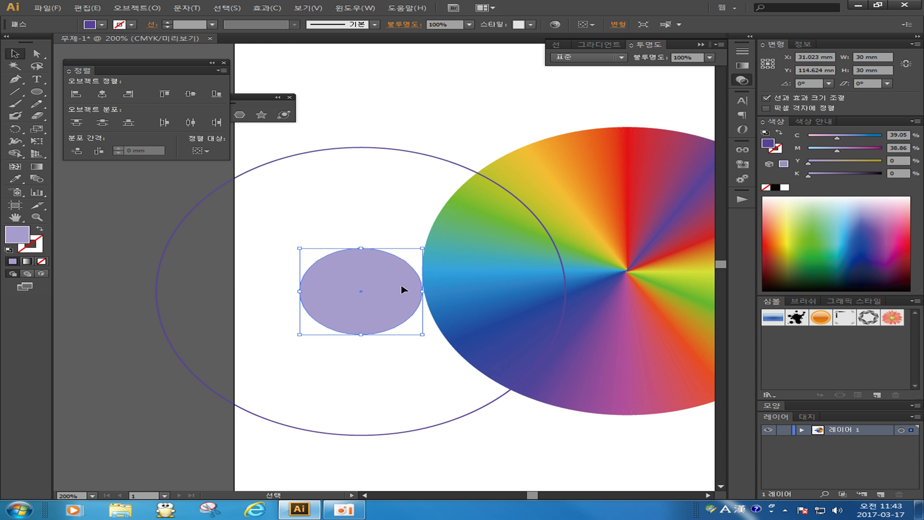
# Step: Swap the 100 mm circle's fill and stroke to give it a solid purple fill without an outline
pyautogui.click(181, 434)
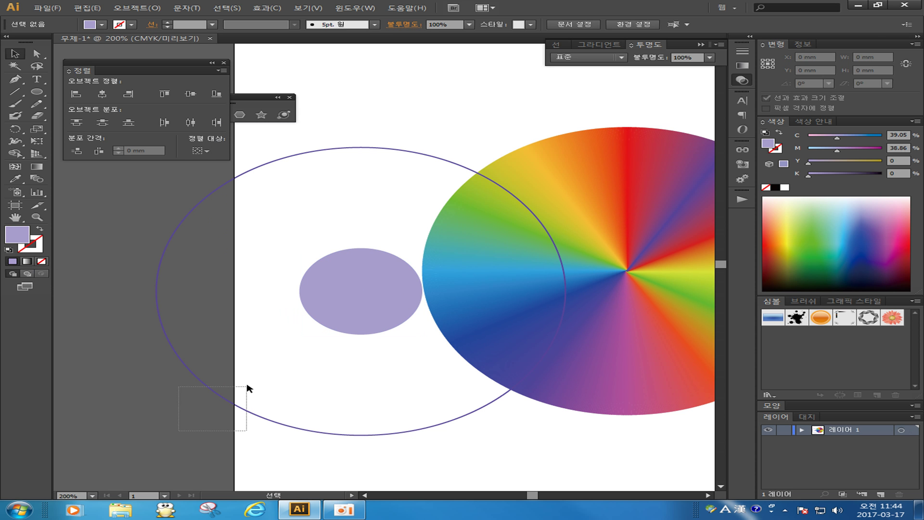
pyautogui.click(246, 410)
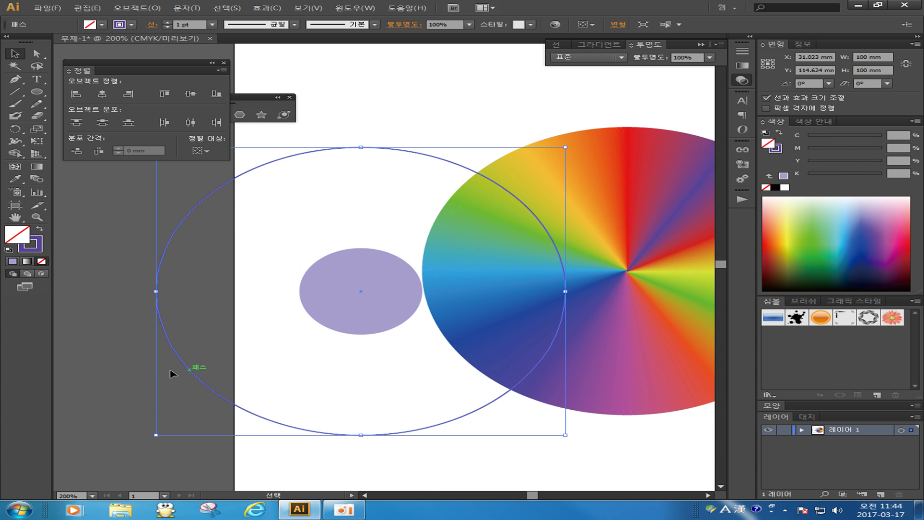
pyautogui.click(39, 232)
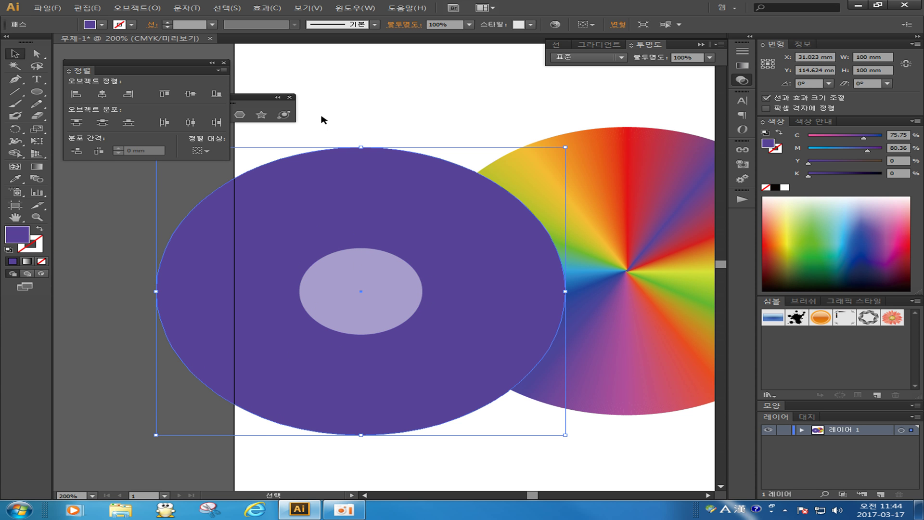
# Step: Move the color wheel to the right, clear of the two concentric purple circles
pyautogui.keyDown('shift'); pyautogui.click(356, 298); pyautogui.keyUp('shift')
pyautogui.moveTo(650, 207); pyautogui.dragTo(688, 207)
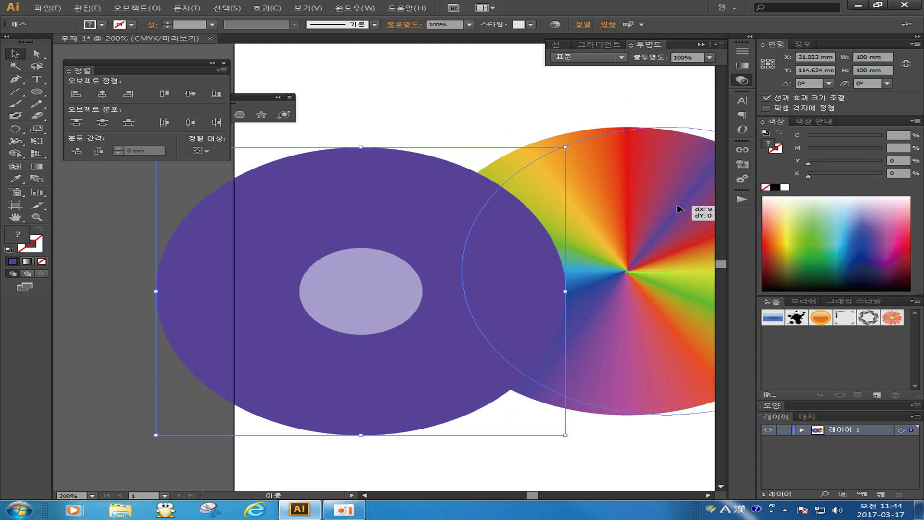
pyautogui.moveTo(591, 201); pyautogui.dragTo(653, 220)
# Step: Subtract the 30 mm circle from the 100 mm circle with the Pathfinder's Minus Front operation
pyautogui.moveTo(407, 105); pyautogui.dragTo(313, 296)
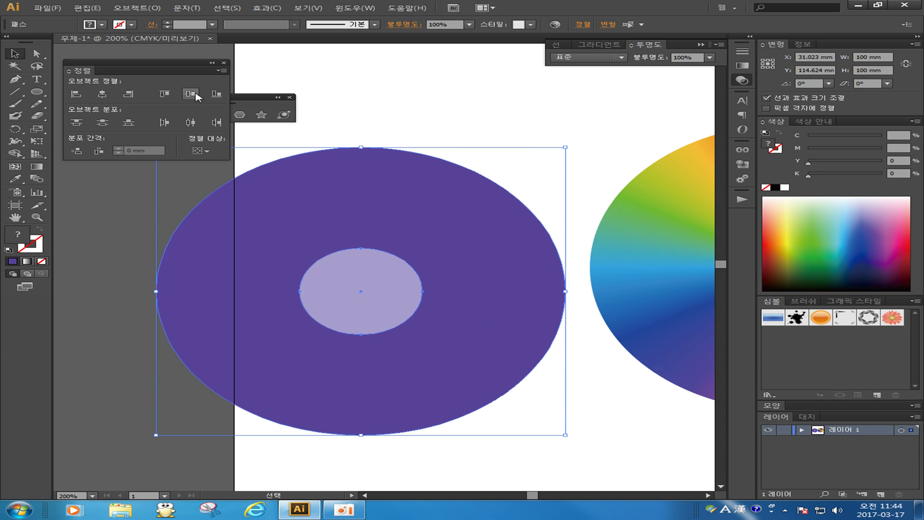
pyautogui.click(354, 8)
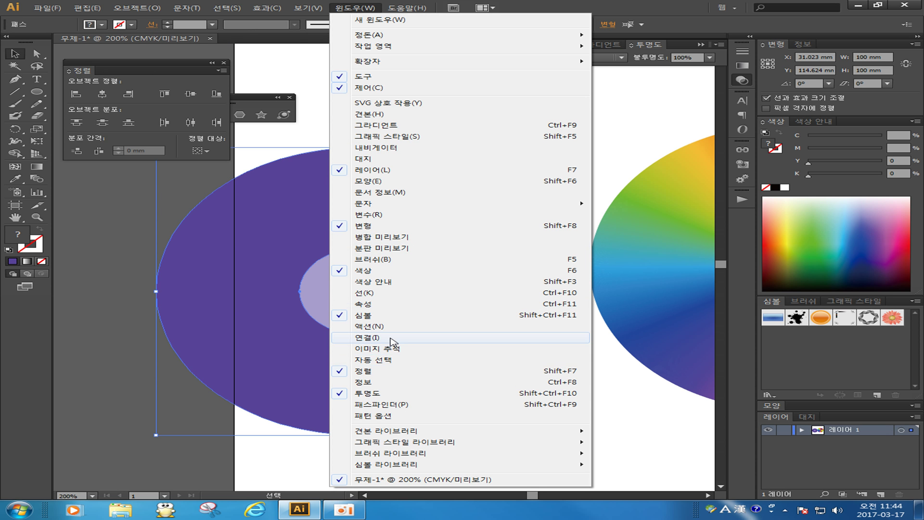
pyautogui.click(374, 407)
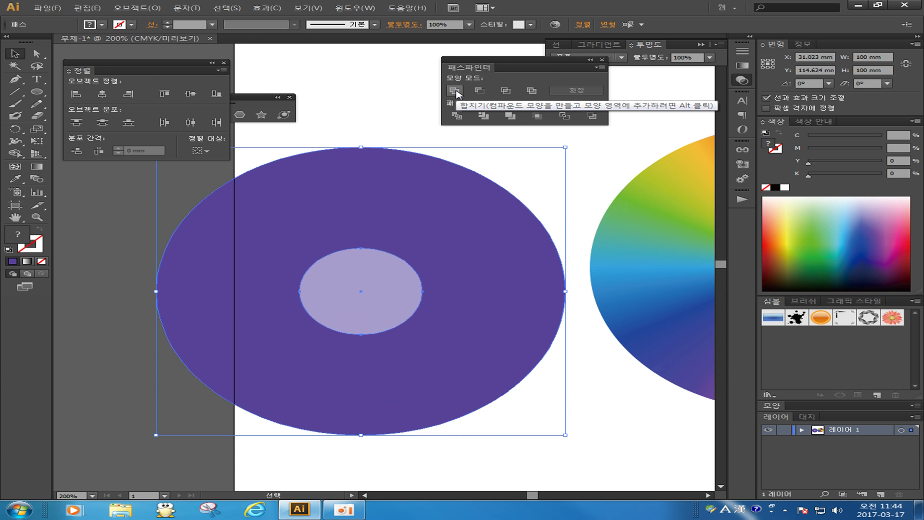
pyautogui.click(478, 91)
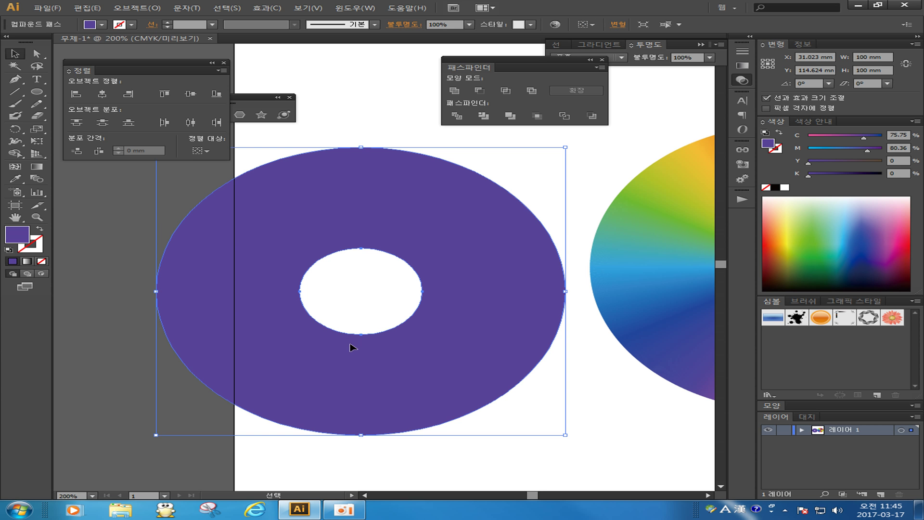
# Step: Move the purple ring over the color wheel and align the centers of both horizontally and vertically
pyautogui.moveTo(429, 367); pyautogui.dragTo(310, 374)
pyautogui.click(330, 323)
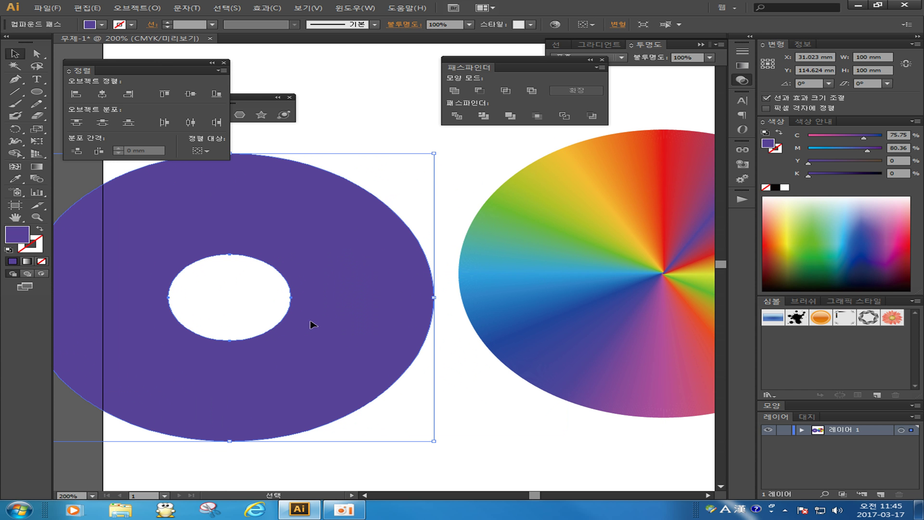
pyautogui.moveTo(321, 330); pyautogui.dragTo(602, 321)
pyautogui.moveTo(454, 359); pyautogui.dragTo(280, 371)
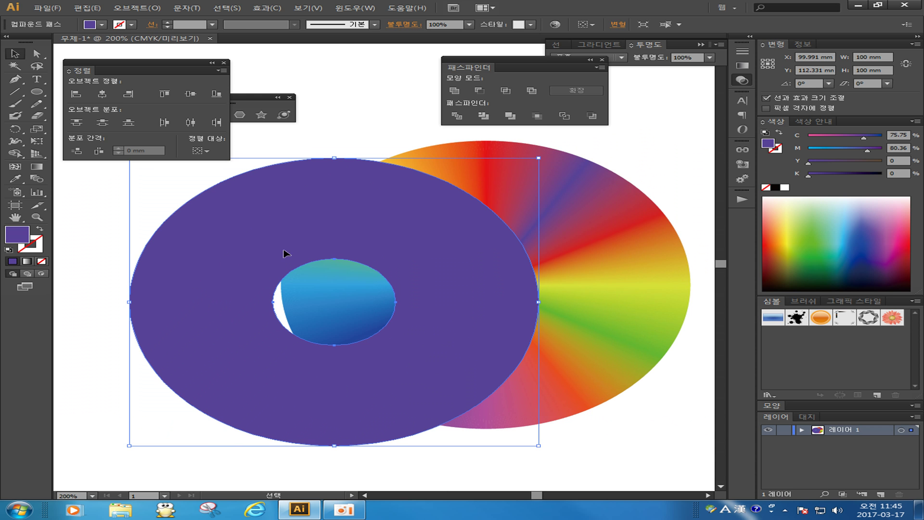
pyautogui.moveTo(323, 121); pyautogui.dragTo(423, 251)
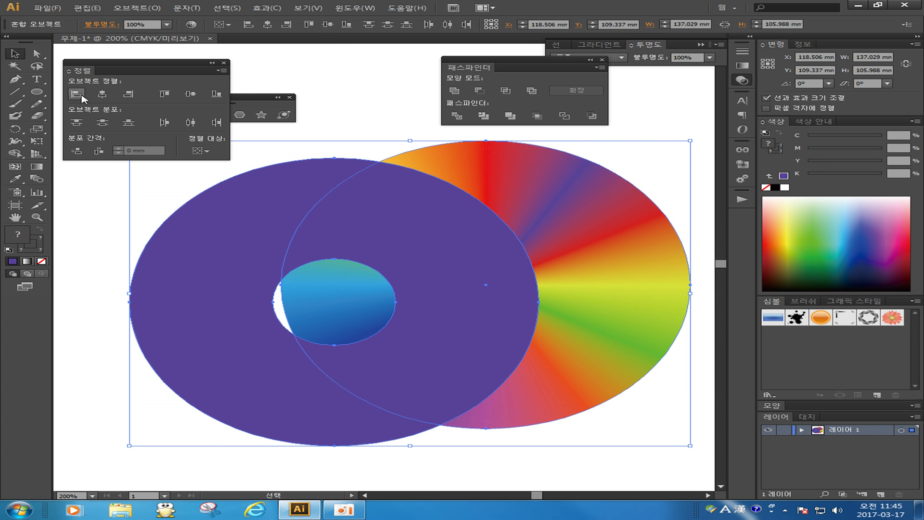
pyautogui.click(102, 95)
pyautogui.click(191, 94)
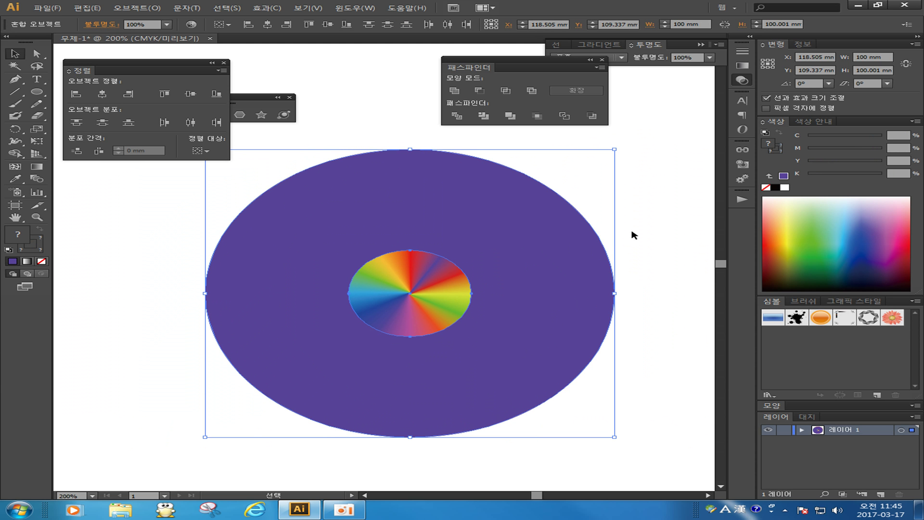
# Step: Clip the color wheel to the purple ring with a clipping mask
pyautogui.moveTo(644, 233); pyautogui.dragTo(440, 322)
pyautogui.moveTo(343, 114); pyautogui.dragTo(469, 315)
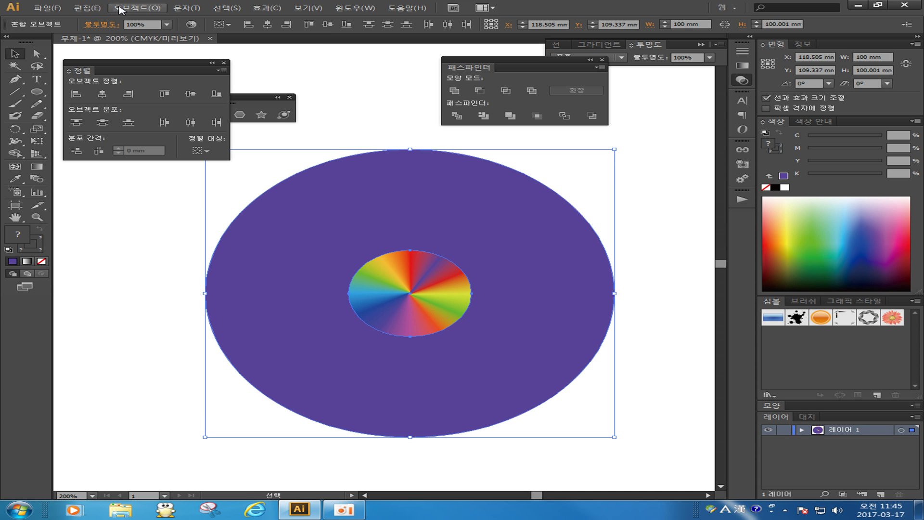
pyautogui.click(120, 9)
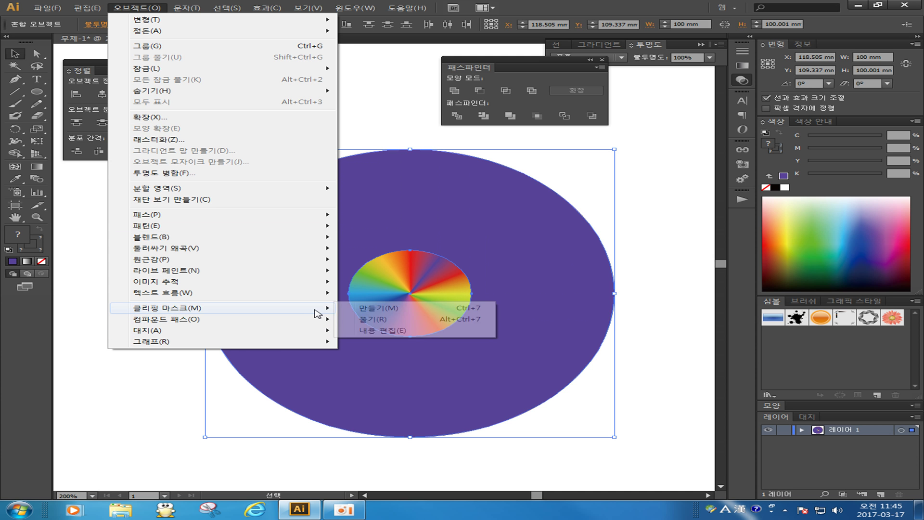
pyautogui.click(350, 310)
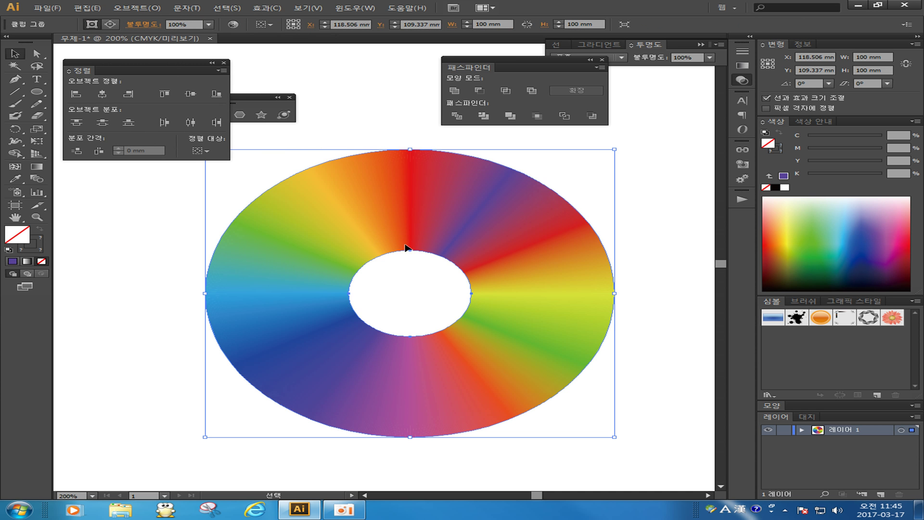
pyautogui.click(661, 316)
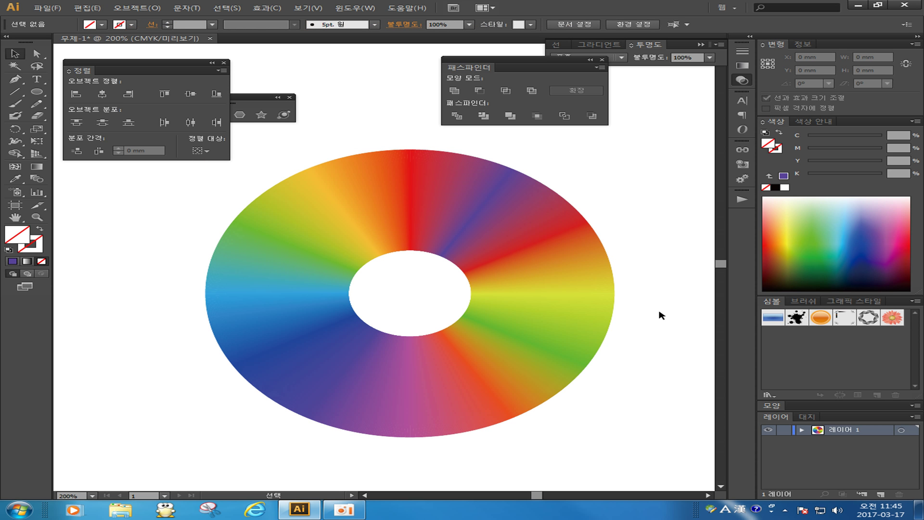
# Step: Move the ring-shaped color wheel up and left on the artboard
pyautogui.moveTo(497, 348); pyautogui.dragTo(502, 327)
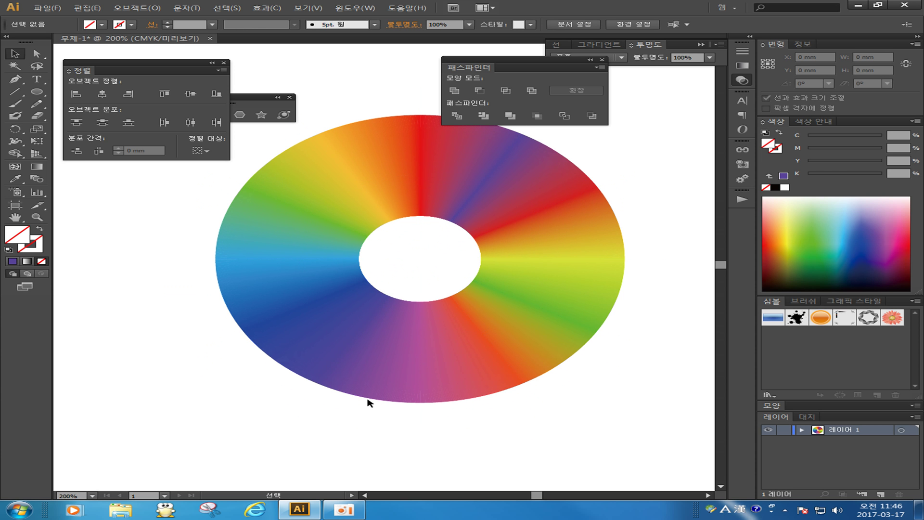
pyautogui.hotkey('ctrl', '-')
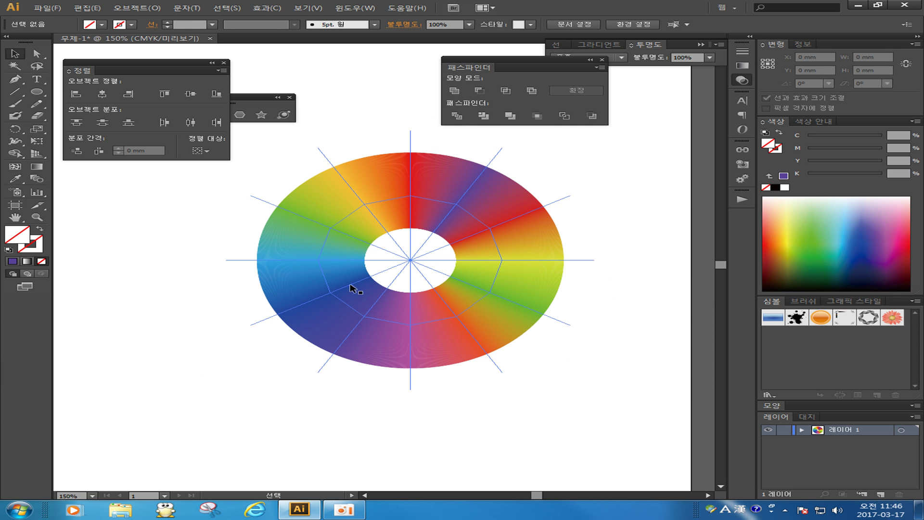
pyautogui.moveTo(385, 317); pyautogui.dragTo(301, 268)
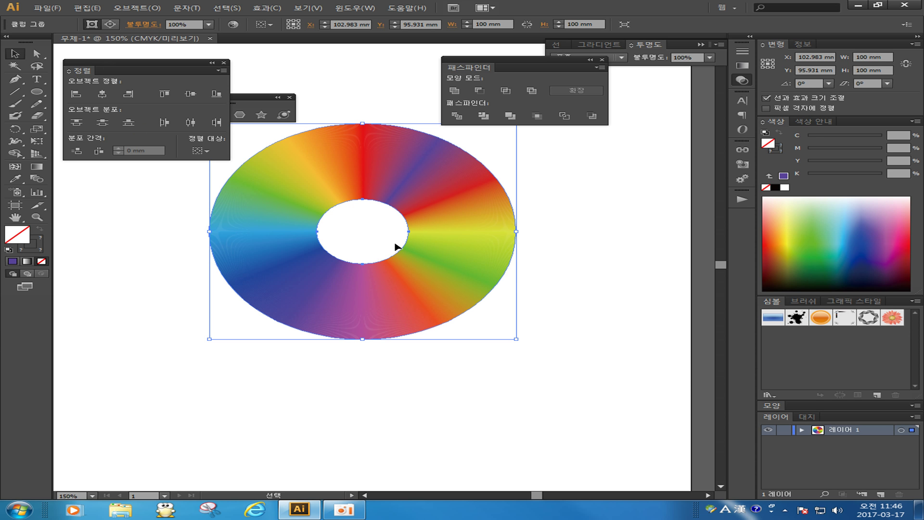
# Step: Reflect a copy of the color ring across the horizontal axis, using its bottom anchor point as the reflection origin
pyautogui.click(16, 131)
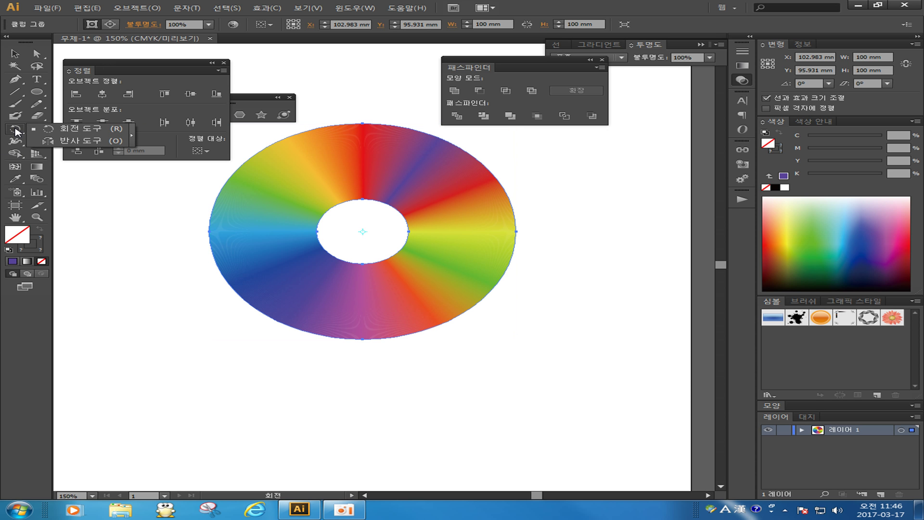
pyautogui.click(81, 141)
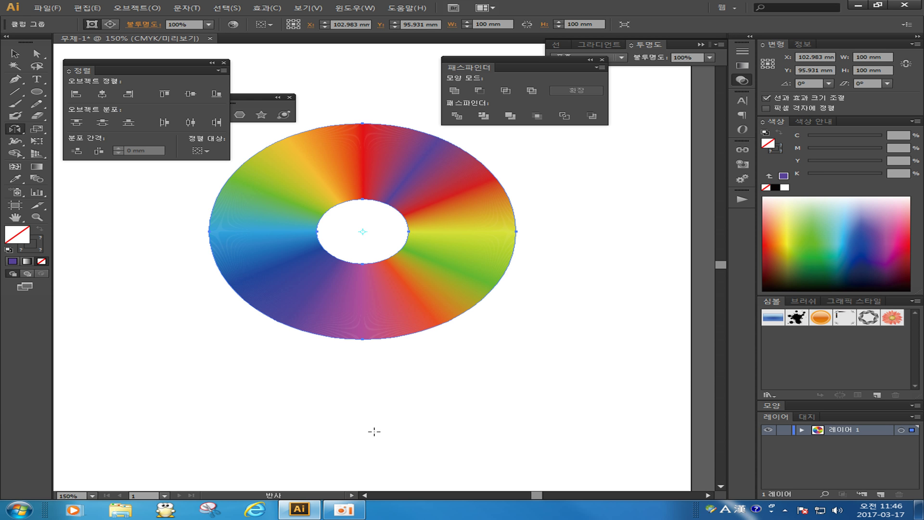
pyautogui.keyDown('alt'); pyautogui.click(363, 338); pyautogui.keyUp('alt')
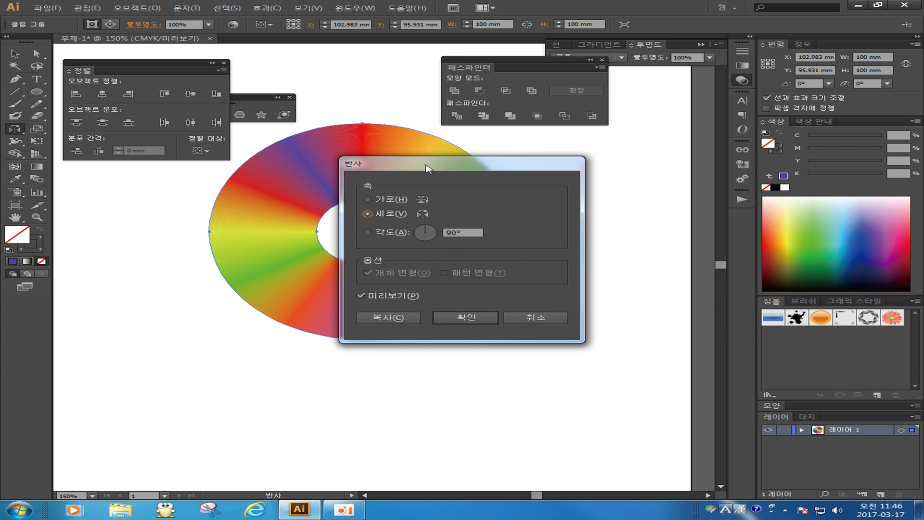
pyautogui.moveTo(425, 169); pyautogui.dragTo(574, 153)
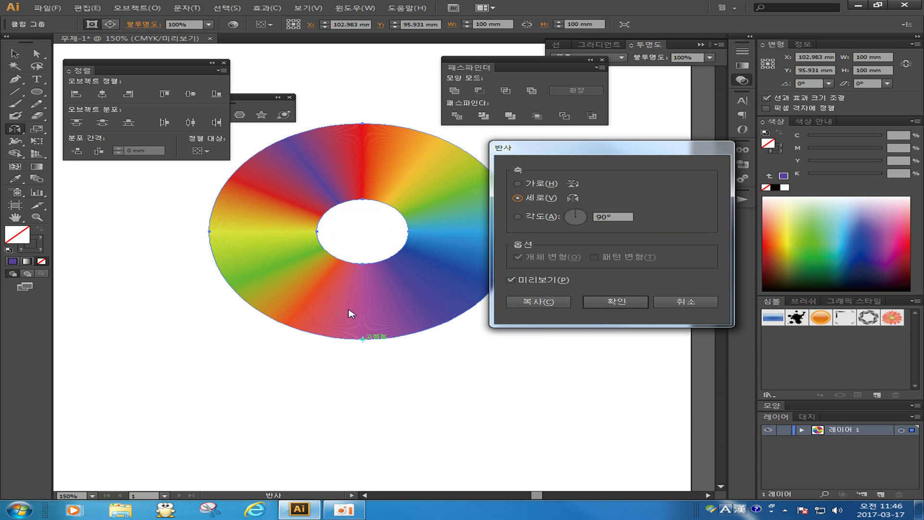
pyautogui.click(543, 286)
pyautogui.click(542, 281)
pyautogui.click(543, 281)
pyautogui.click(531, 185)
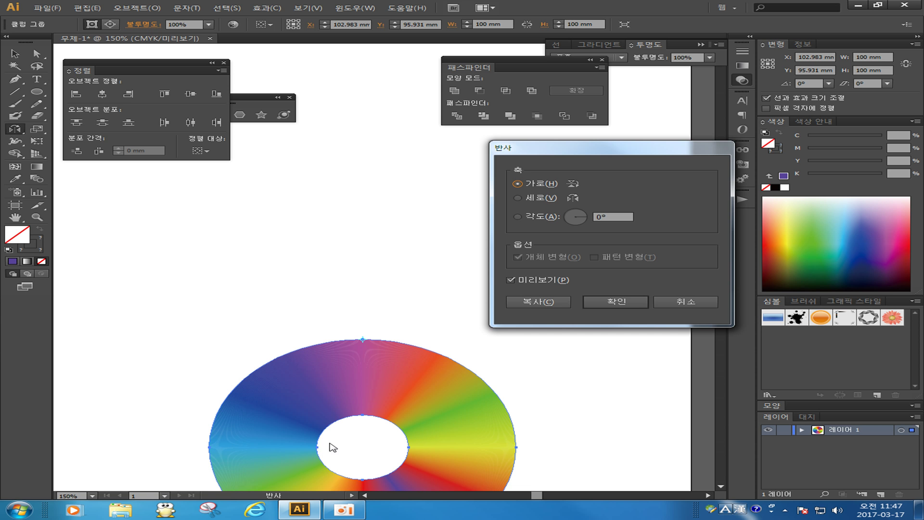
pyautogui.click(540, 301)
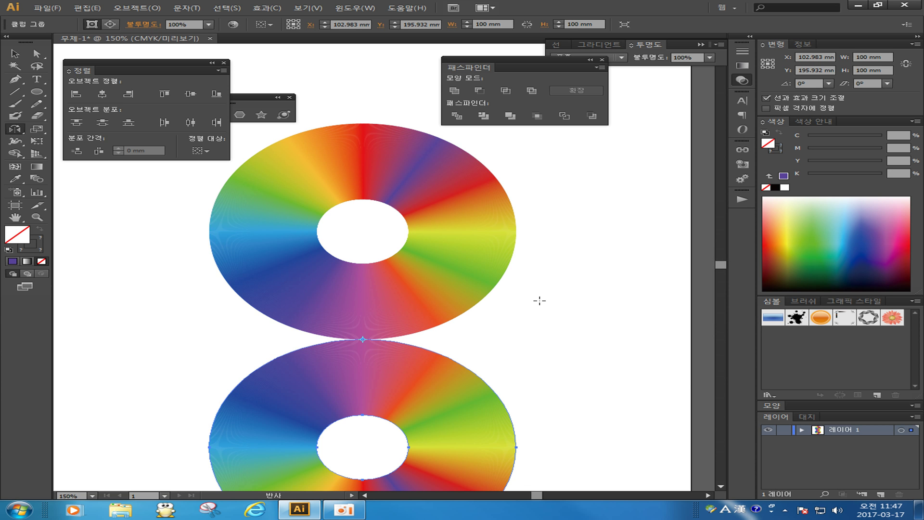
# Step: Select the mirrored color ring below the original
pyautogui.scroll(-3, 284, 332)
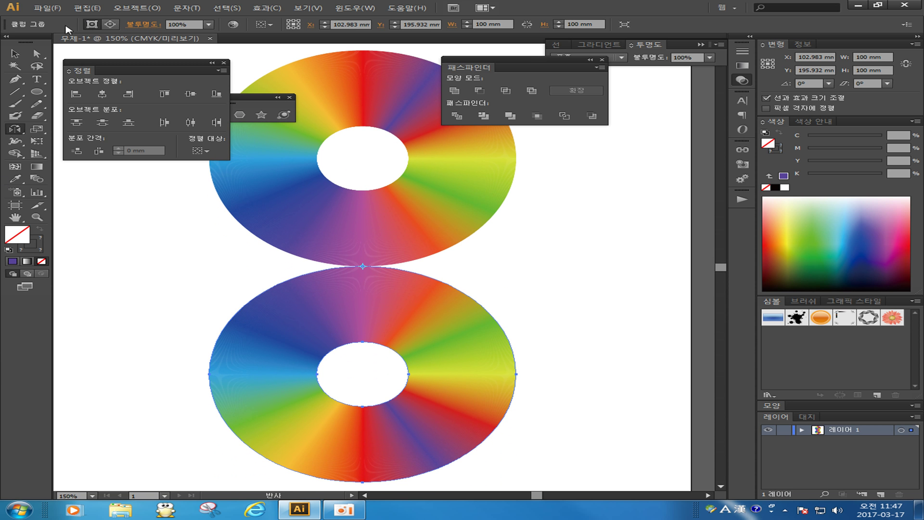
pyautogui.click(9, 57)
pyautogui.click(551, 258)
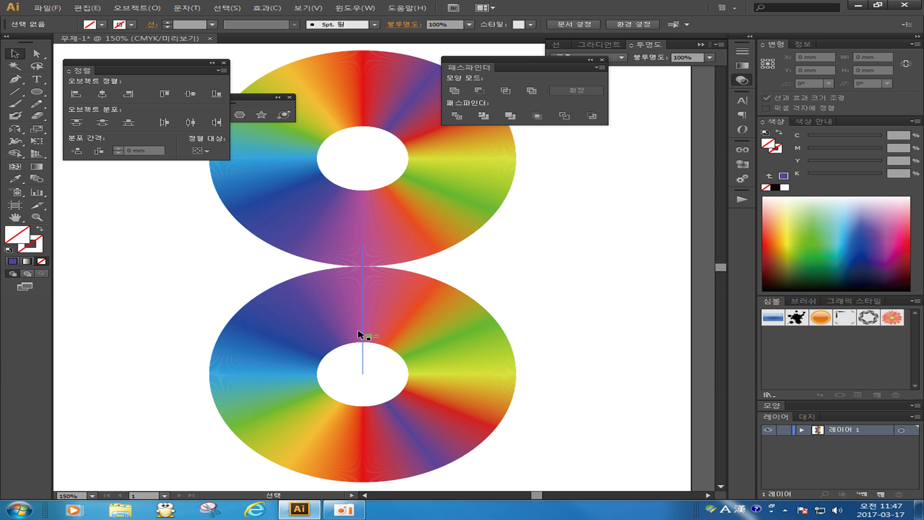
pyautogui.click(368, 308)
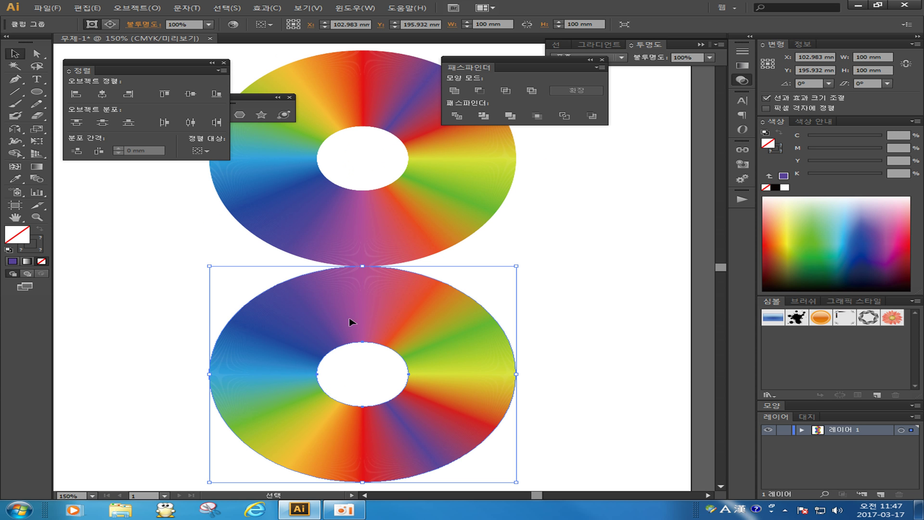
pyautogui.click(355, 9)
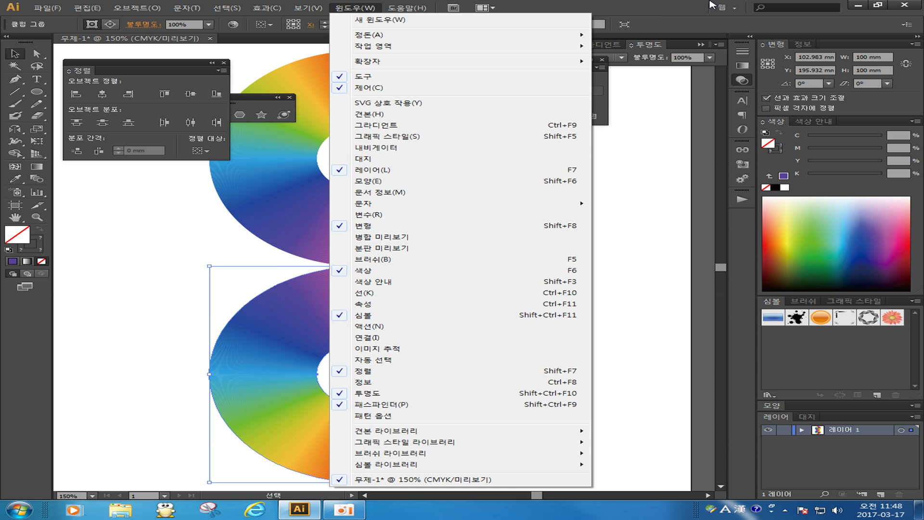
pyautogui.click(668, 9)
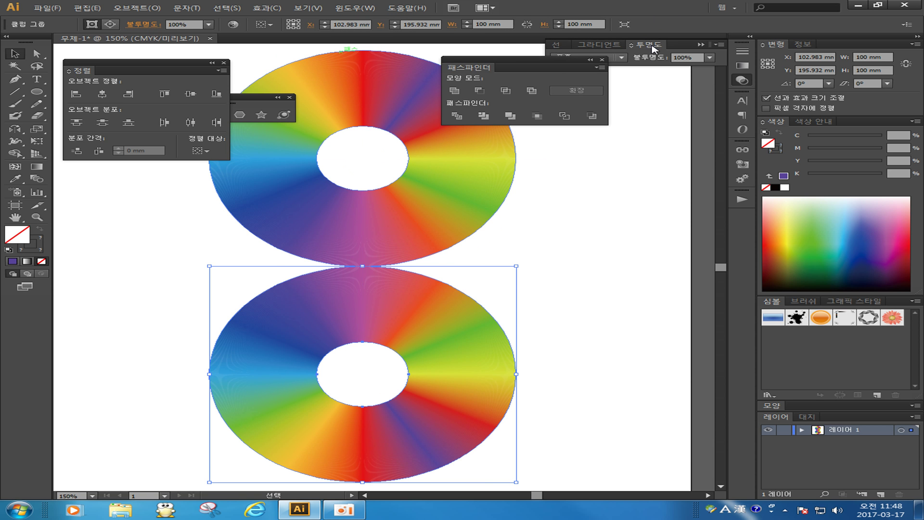
# Step: Float the transparency settings with their full options shown and make an opacity mask for the selected ring
pyautogui.moveTo(654, 48); pyautogui.dragTo(591, 169)
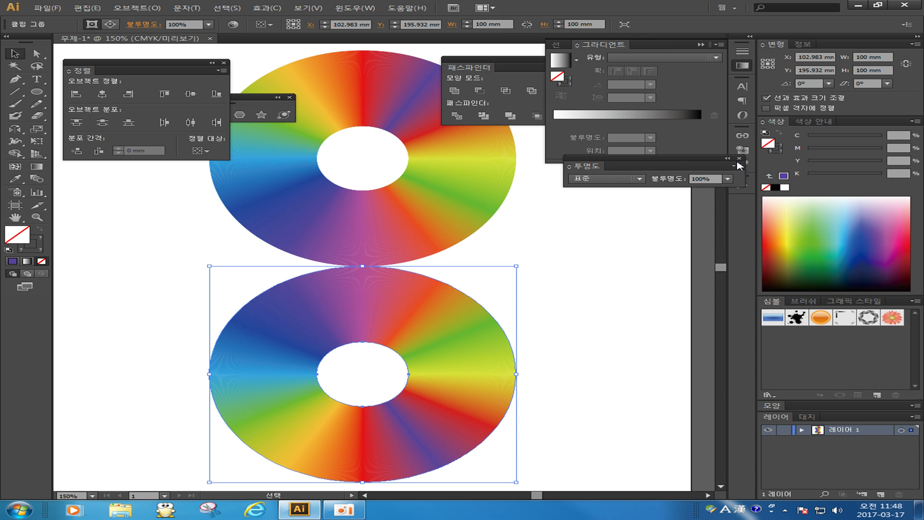
pyautogui.click(736, 165)
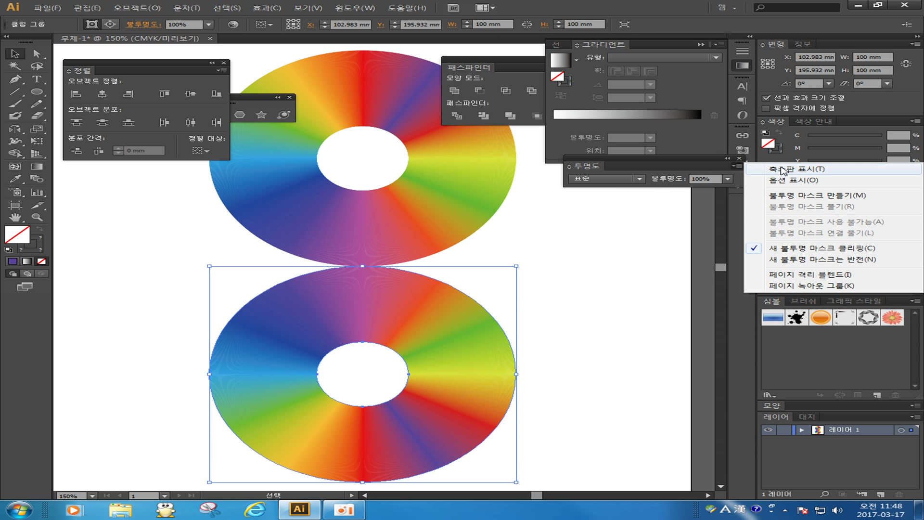
pyautogui.click(783, 181)
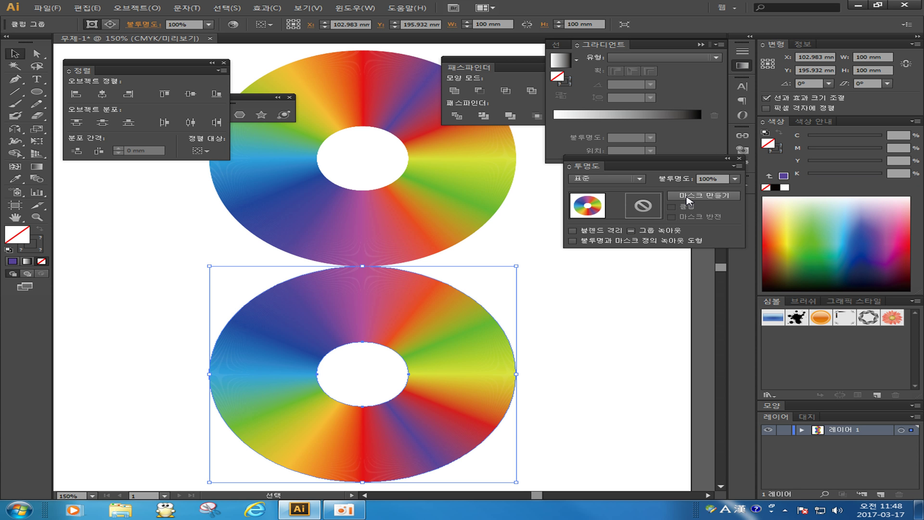
pyautogui.click(688, 196)
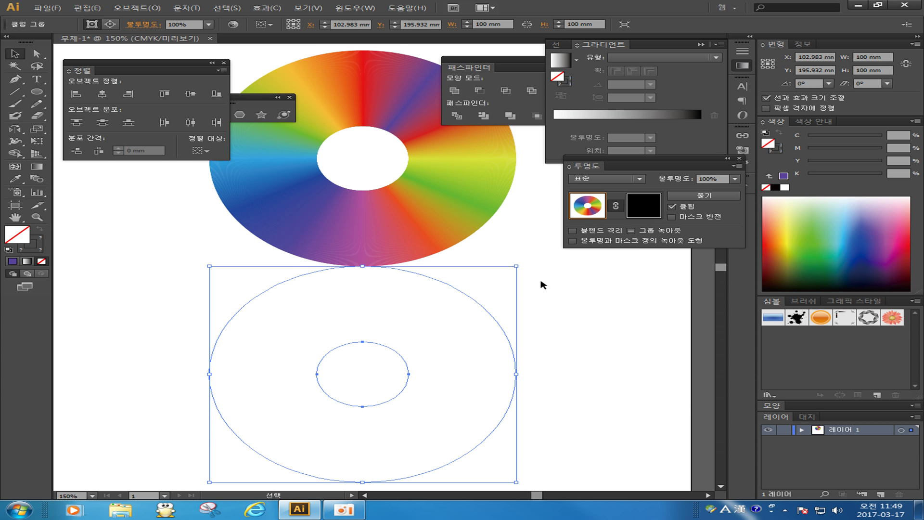
# Step: Try to draw an unfilled rectangle about 178 mm wide and 114 mm high over the masked lower ring
pyautogui.scroll(-1, 542, 283)
pyautogui.scroll(-1, 543, 285)
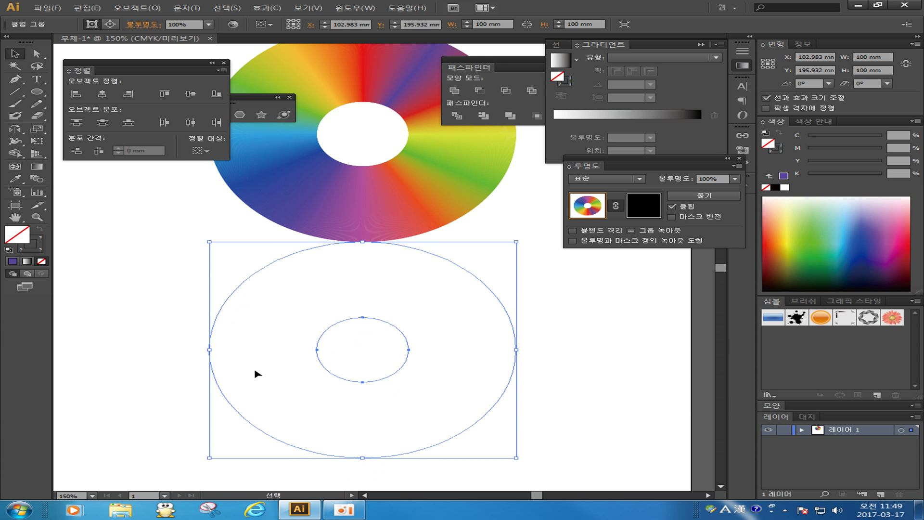
pyautogui.click(34, 94)
pyautogui.moveTo(33, 98); pyautogui.dragTo(90, 97)
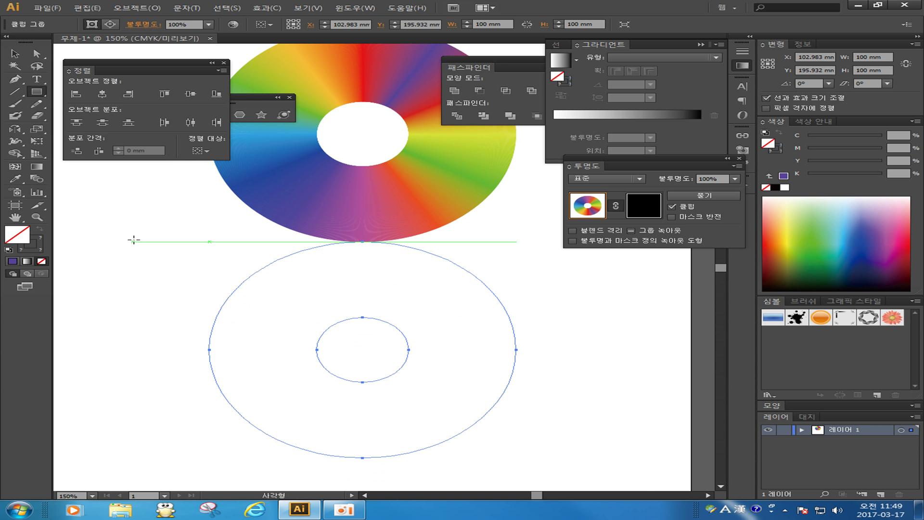
pyautogui.moveTo(120, 235)
pyautogui.mouseDown()
pyautogui.moveTo(207, 303)
pyautogui.moveTo(485, 435)
pyautogui.moveTo(580, 472)
pyautogui.moveTo(661, 469)
pyautogui.moveTo(667, 482)
pyautogui.mouseUp()
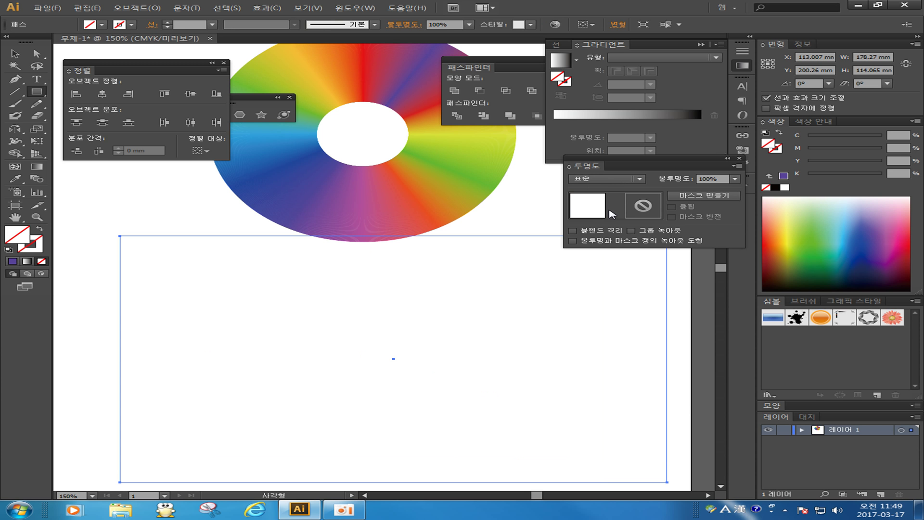
# Step: Open the ring's opacity mask for editing and draw an 806CD3 purple rectangle, about 172 × 105 mm, covering the whole ring
pyautogui.doubleClick(611, 207)
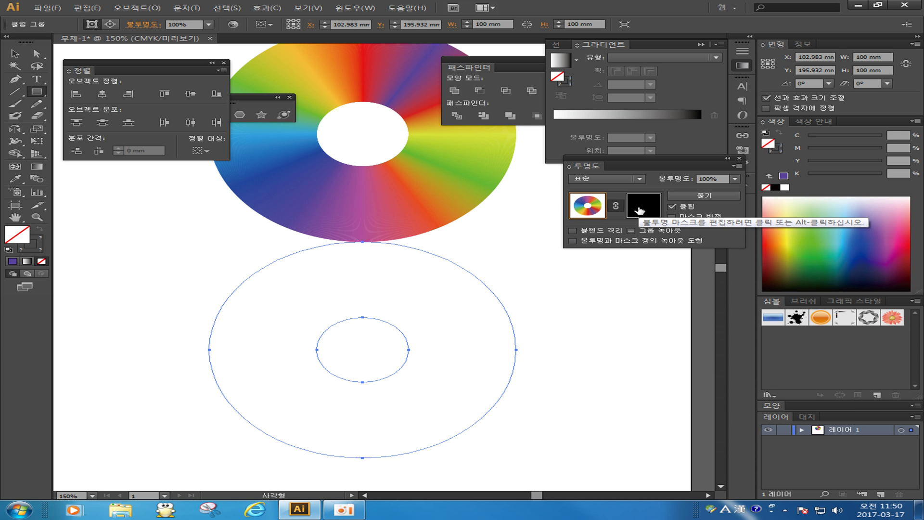
pyautogui.hotkey('ctrl', 'shift', 'a')
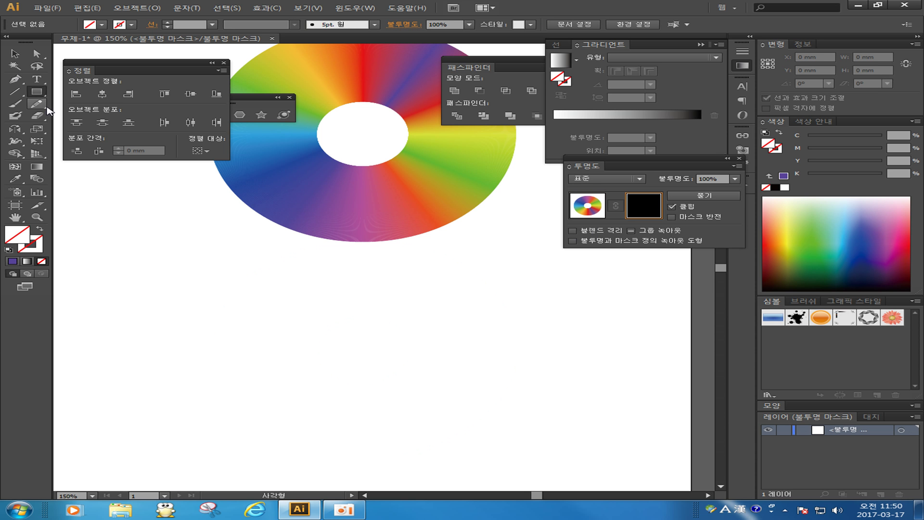
pyautogui.doubleClick(24, 240)
pyautogui.click(315, 178)
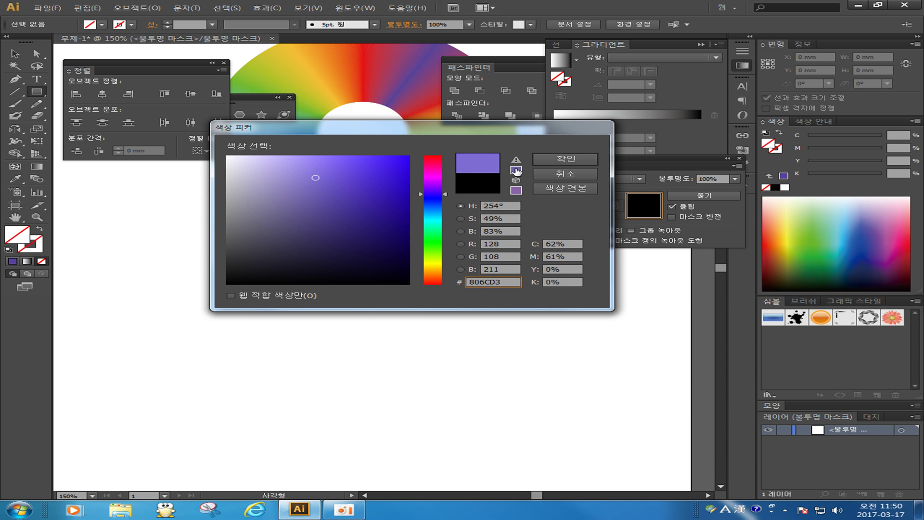
pyautogui.click(565, 159)
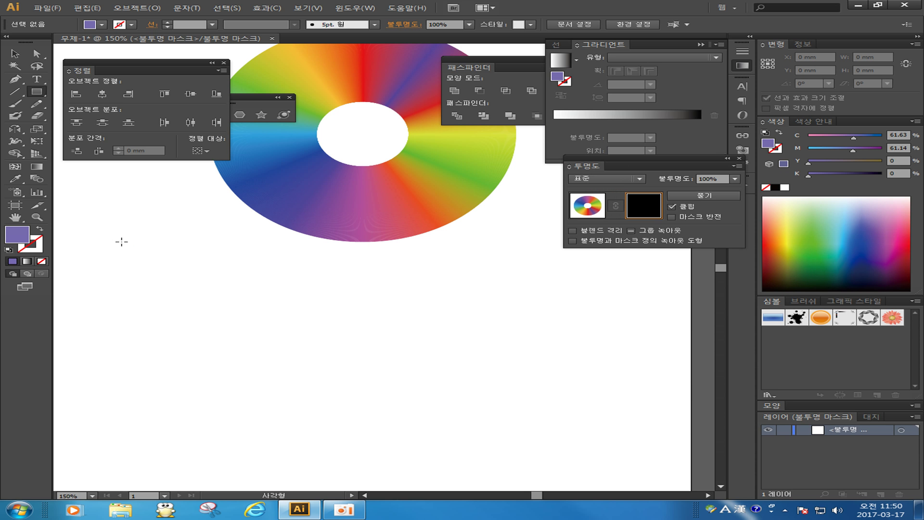
pyautogui.moveTo(113, 233); pyautogui.dragTo(640, 459)
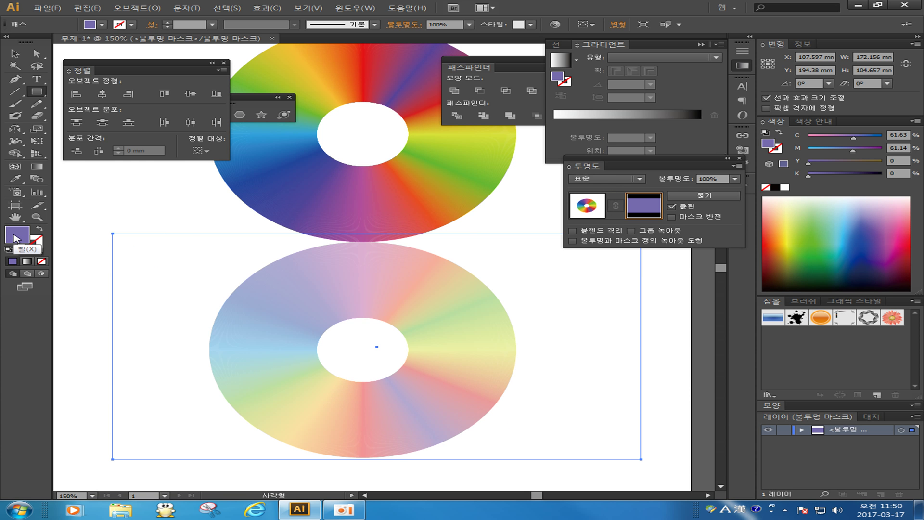
# Step: Change the mask rectangle's fill color to white (FFFFFF)
pyautogui.doubleClick(15, 237)
pyautogui.moveTo(301, 216); pyautogui.dragTo(221, 149)
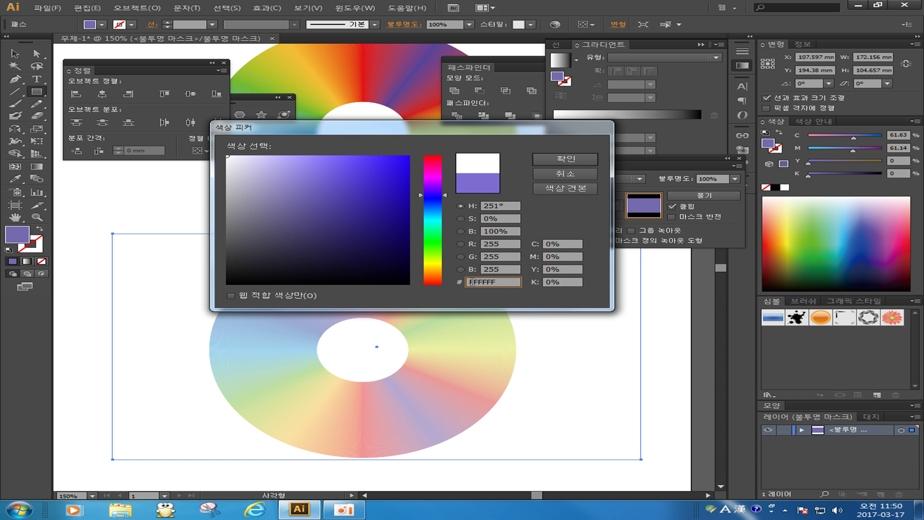
pyautogui.click(579, 160)
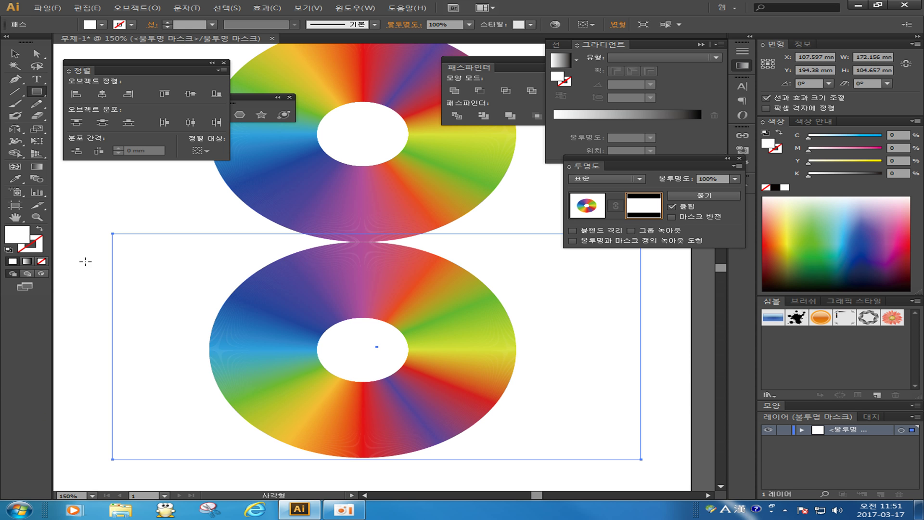
# Step: Fill the mask rectangle with a linear white-to-black gradient running at -90° from its upper edge to just below the ring's center
pyautogui.click(26, 264)
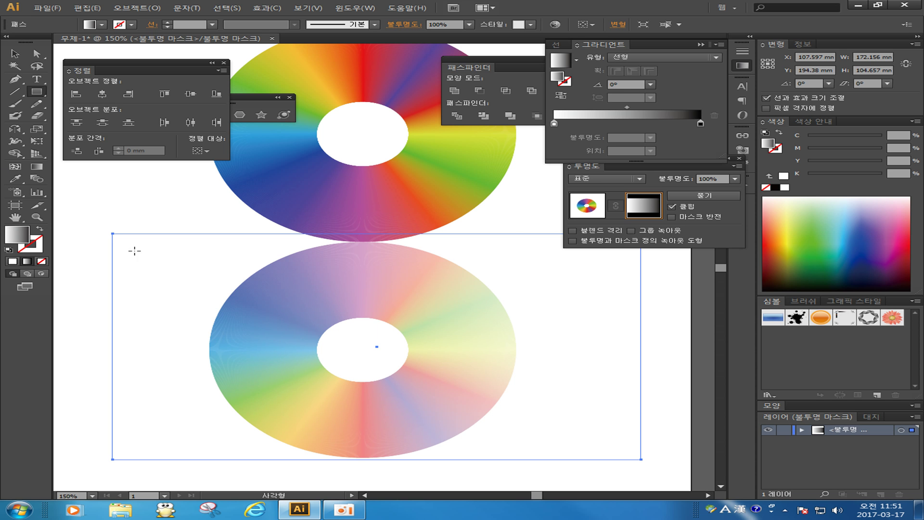
pyautogui.click(36, 169)
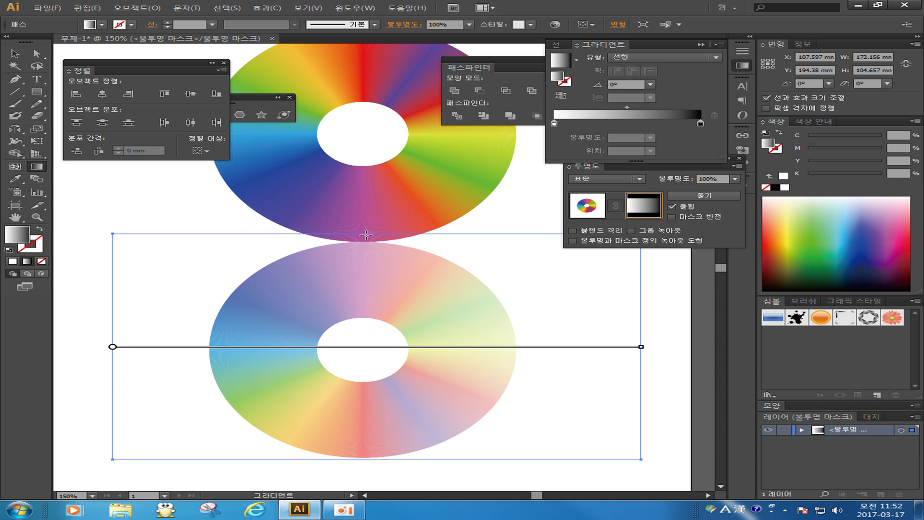
pyautogui.moveTo(365, 235)
pyautogui.mouseDown()
pyautogui.moveTo(357, 383)
pyautogui.moveTo(366, 443)
pyautogui.moveTo(367, 380)
pyautogui.moveTo(343, 462)
pyautogui.mouseUp()
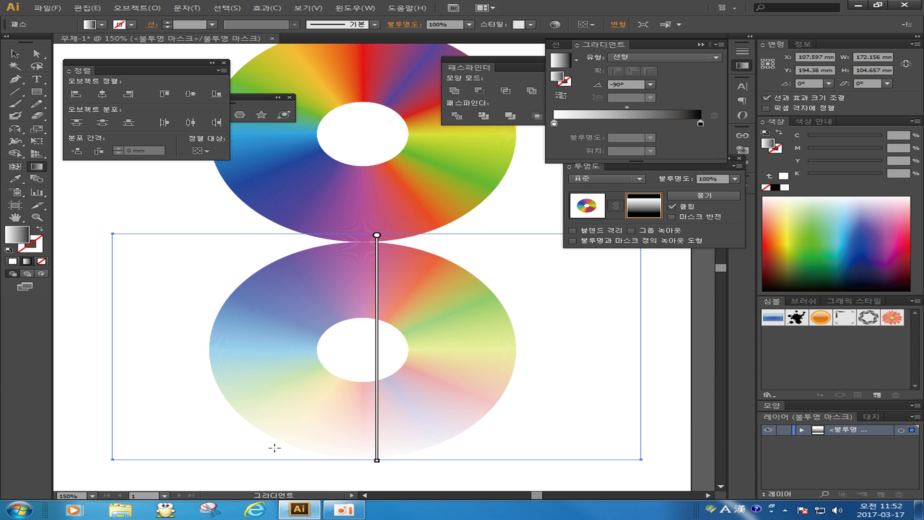
pyautogui.moveTo(132, 383)
pyautogui.mouseDown()
pyautogui.moveTo(505, 382)
pyautogui.moveTo(630, 369)
pyautogui.mouseUp()
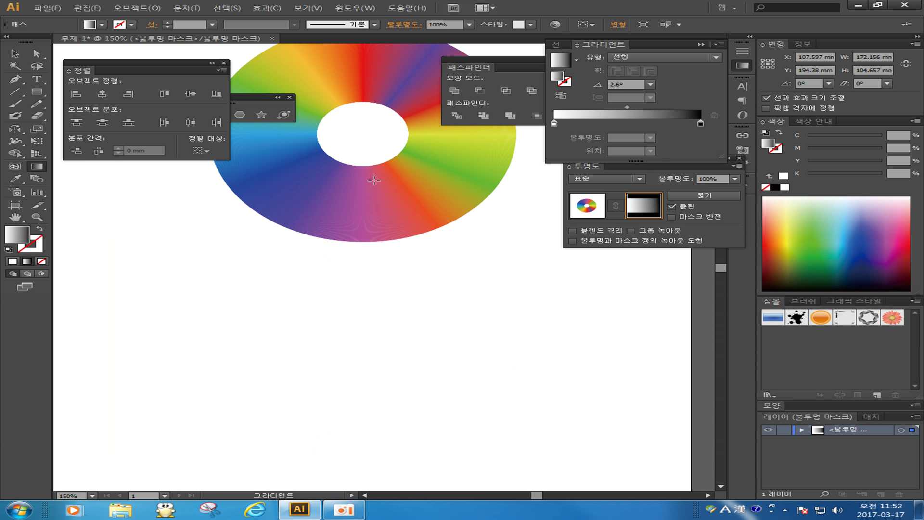
pyautogui.moveTo(368, 235)
pyautogui.mouseDown()
pyautogui.moveTo(364, 382)
pyautogui.moveTo(366, 354)
pyautogui.moveTo(364, 371)
pyautogui.mouseUp()
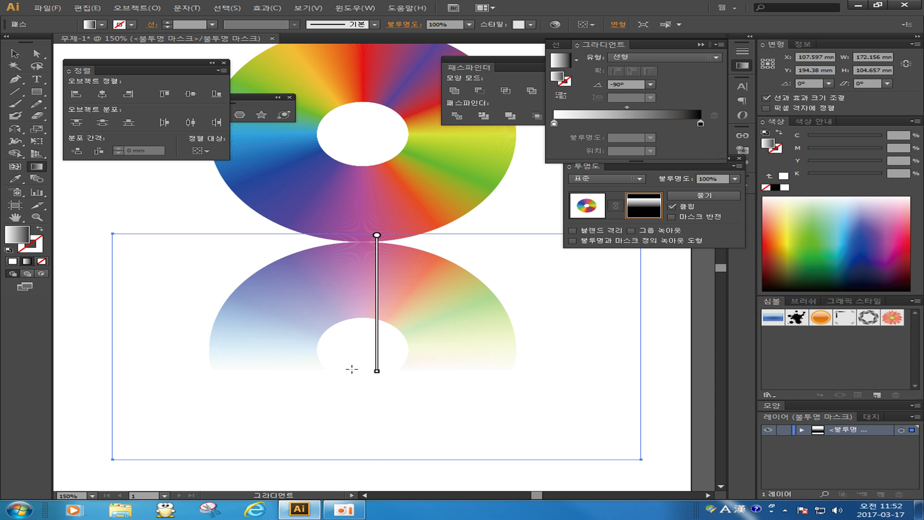
# Step: Deselect the mask rectangle and leave mask editing by switching back to the lower ring's artwork
pyautogui.click(16, 53)
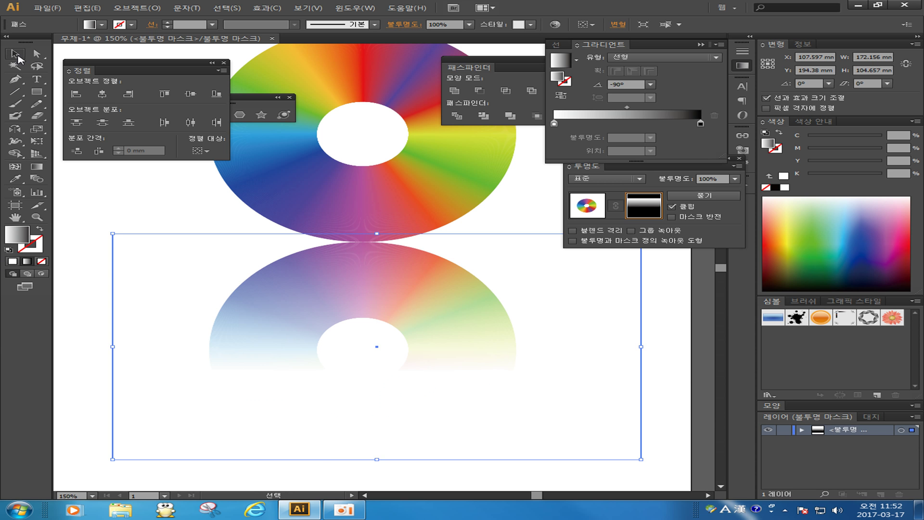
pyautogui.click(138, 206)
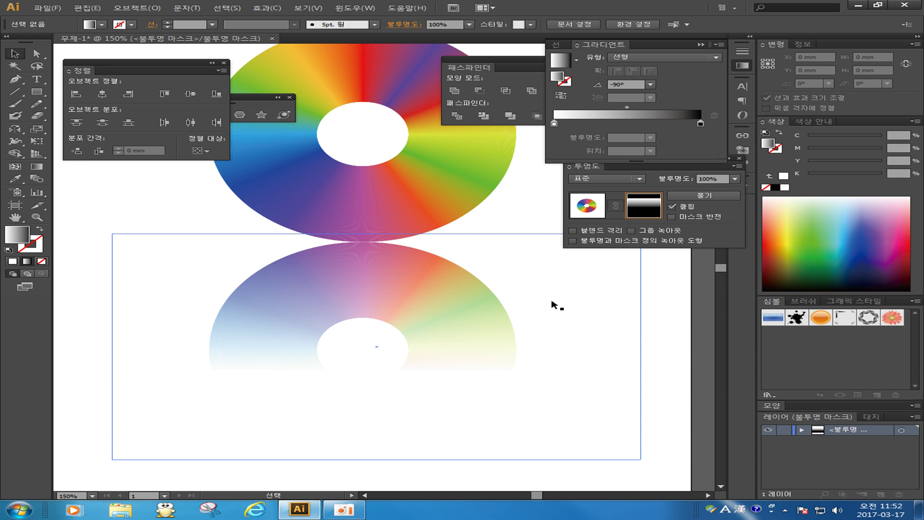
pyautogui.click(595, 254)
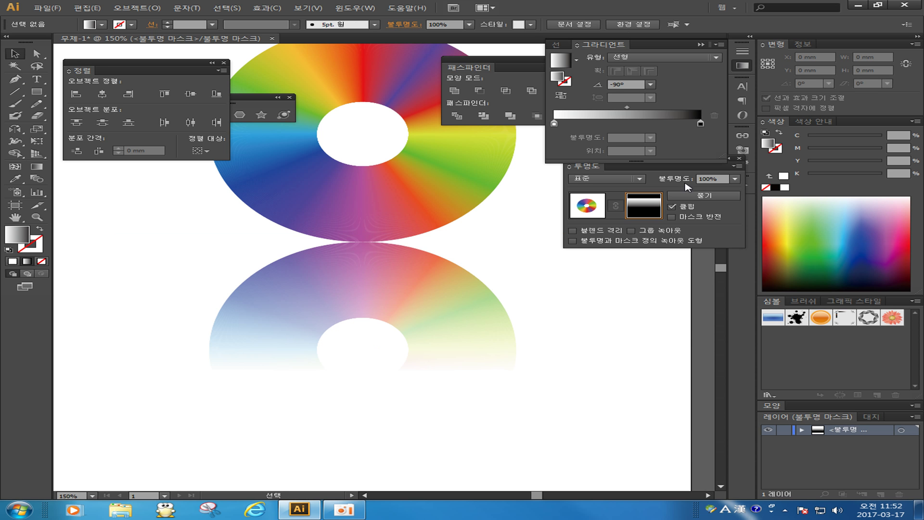
pyautogui.click(586, 172)
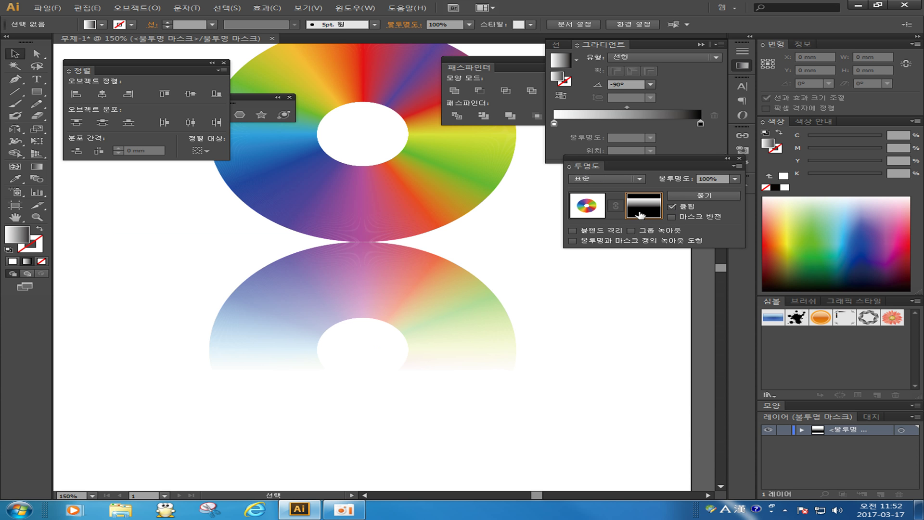
pyautogui.click(587, 211)
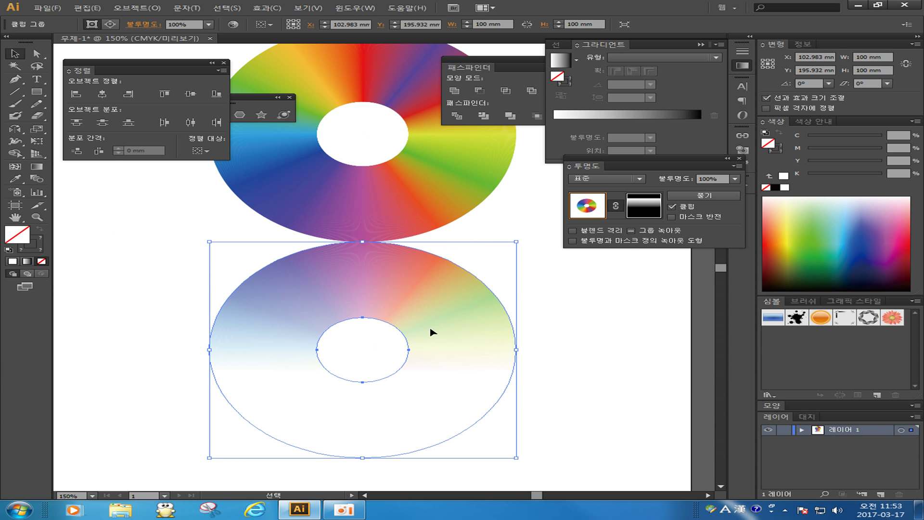
# Step: Set the lower ring's opacity to 50% and deselect it
pyautogui.click(719, 180)
pyautogui.write('50')
pyautogui.press('Return')
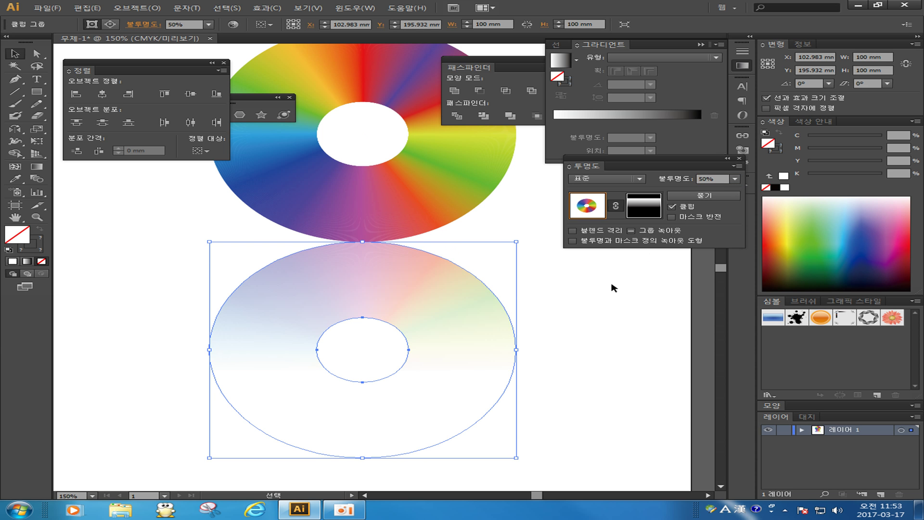
pyautogui.click(569, 316)
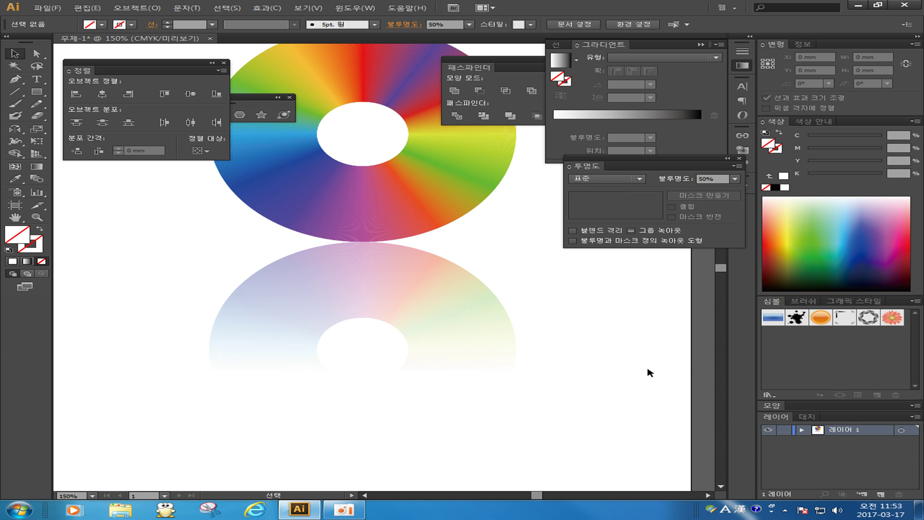
pyautogui.press('a')
pyautogui.hotkey('ctrl', '-')
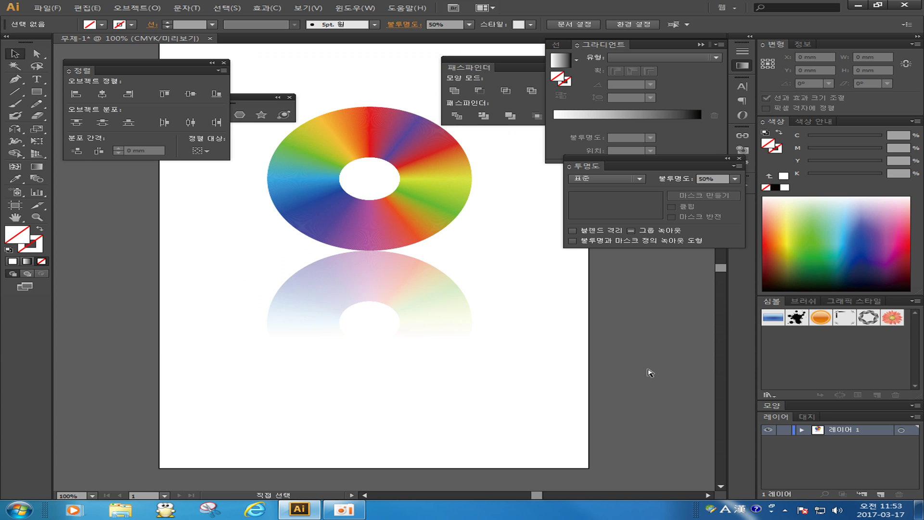